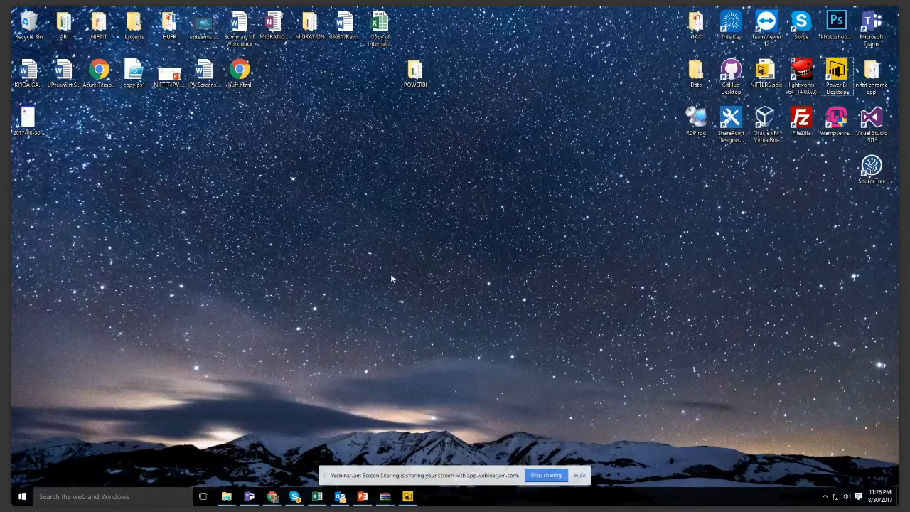
- Move the Power BI Desktop shortcut to an empty area of the desktop
left_click_drag(836, 71, 275, 216)
left_click(473, 259)
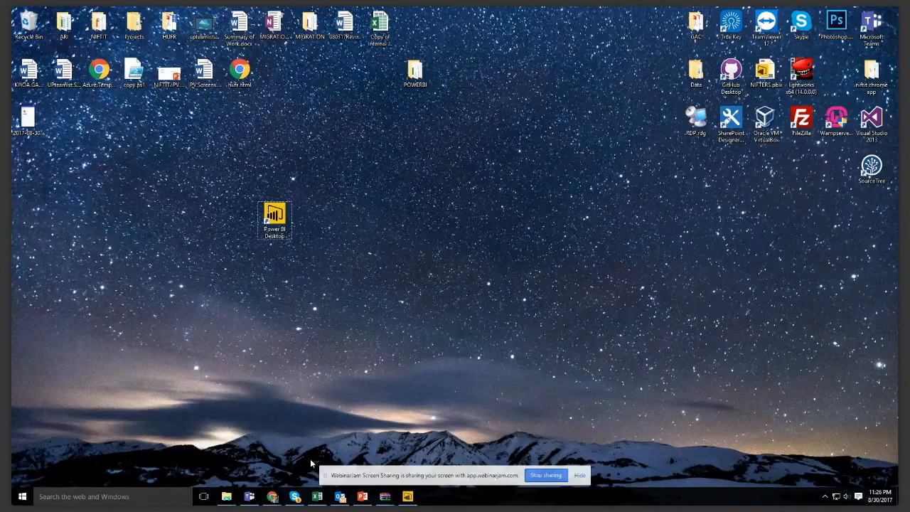
- In Chrome, search Google for "download powerbi", open Microsoft's Power BI downloads page and highlight the Microsoft Power BI Desktop description
left_click(272, 496)
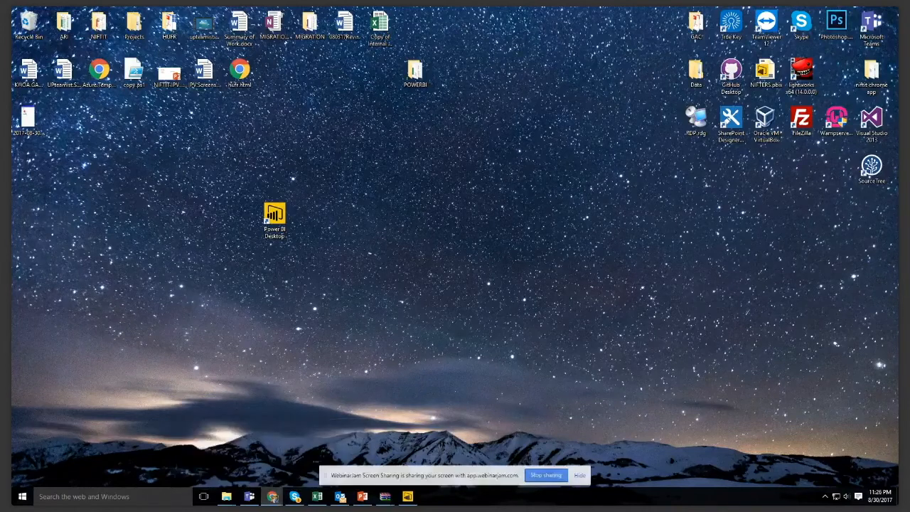
left_click_drag(897, 64, 531, 10)
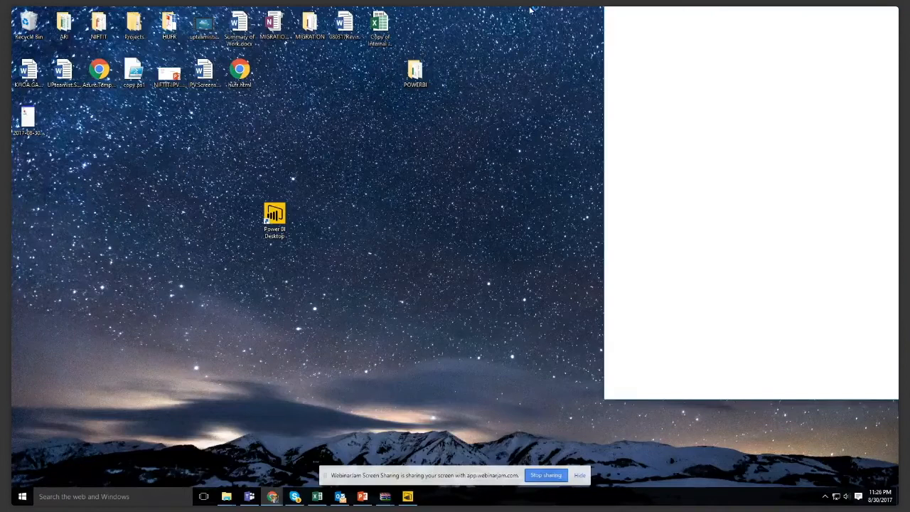
left_click(377, 27)
type("google.com")
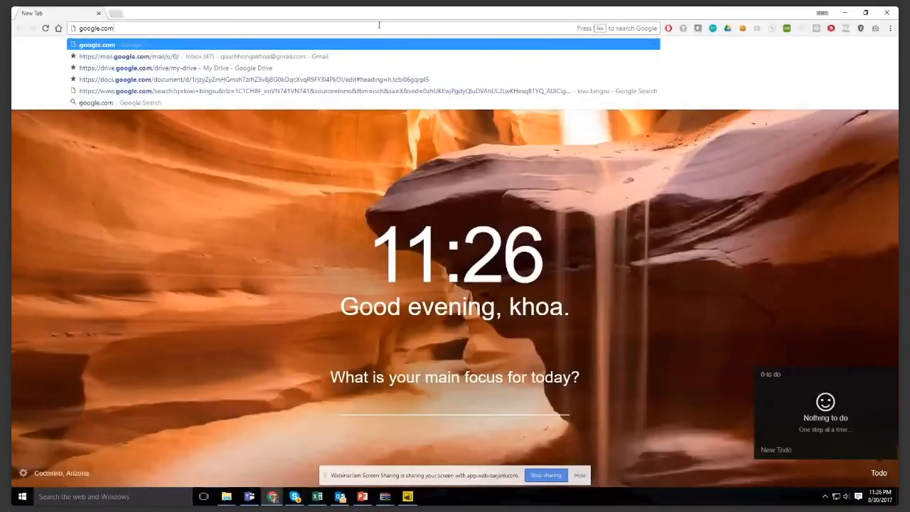
key("Return")
type("do")
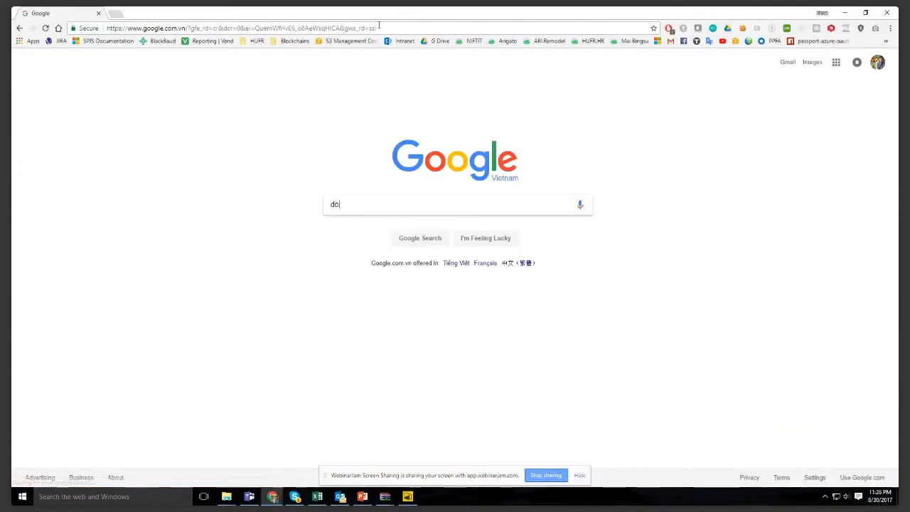
type("wnload powerbi")
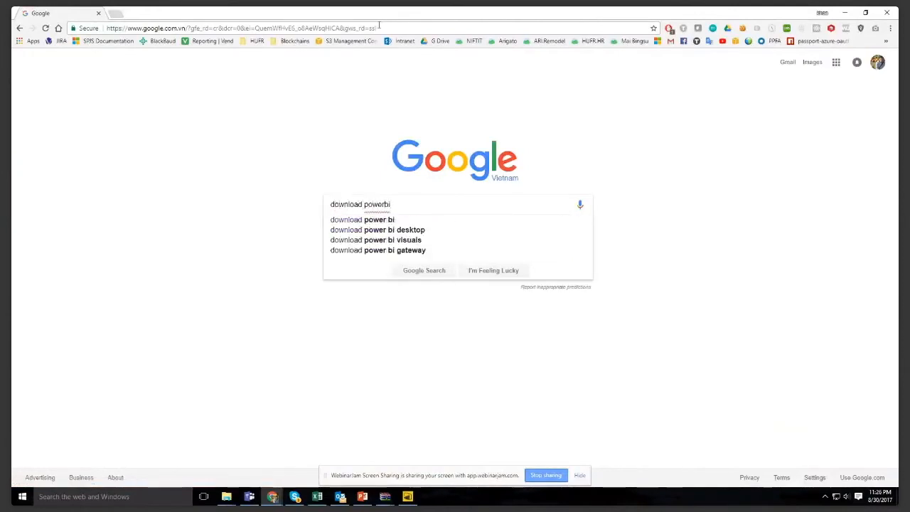
key("Return")
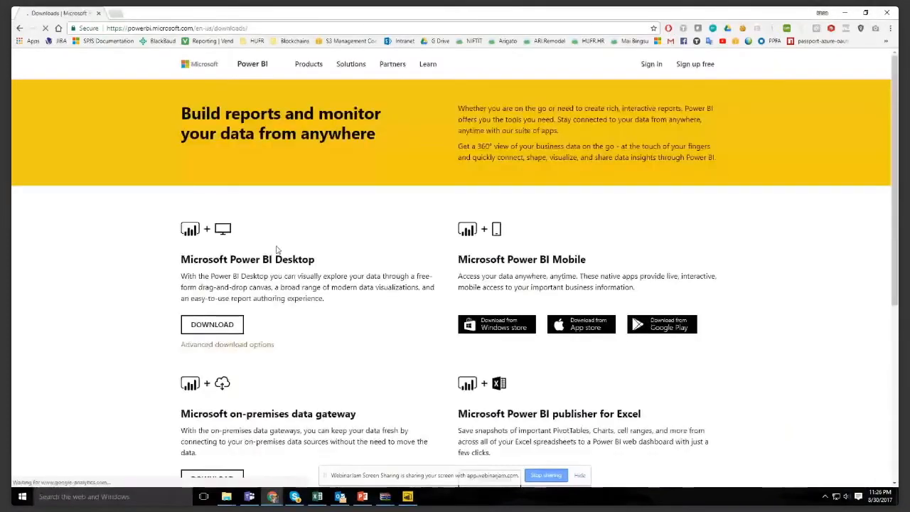
left_click_drag(181, 259, 345, 301)
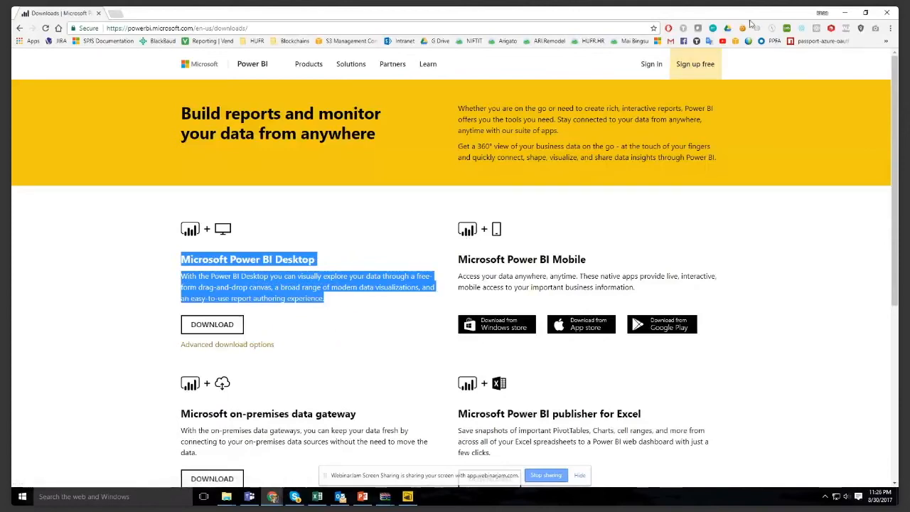
- Minimize the browser, launch Power BI Desktop and dismiss its start screen to reach the blank report
left_click(842, 12)
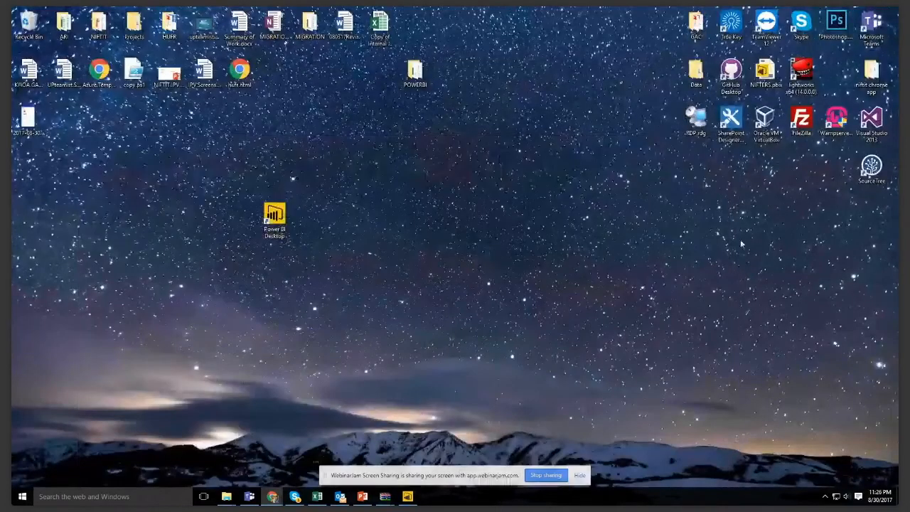
left_click(284, 228)
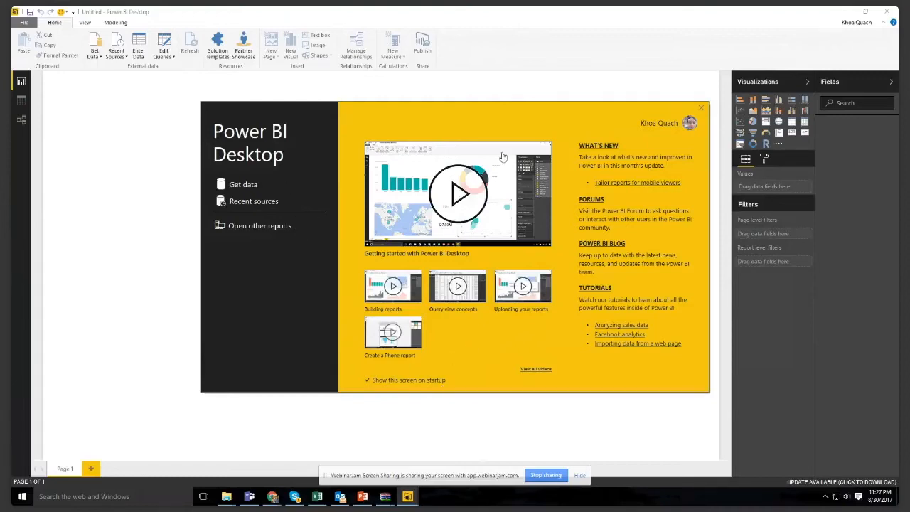
left_click(700, 108)
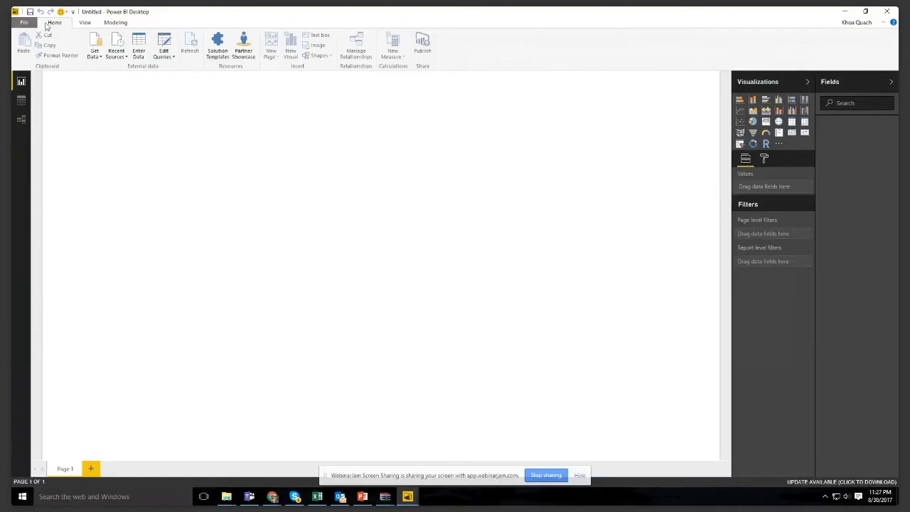
- Review the View and Modeling commands of the blank report, and return to the Home commands
left_click(84, 23)
left_click(115, 23)
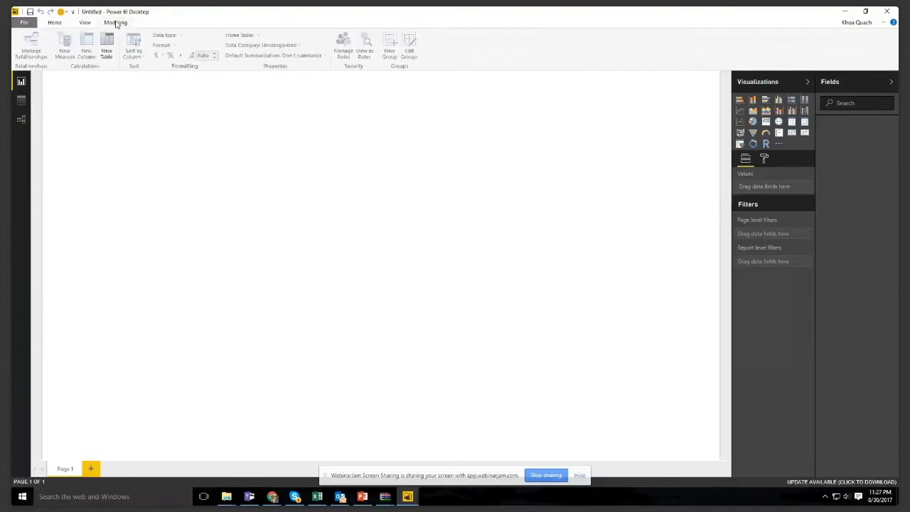
left_click(64, 23)
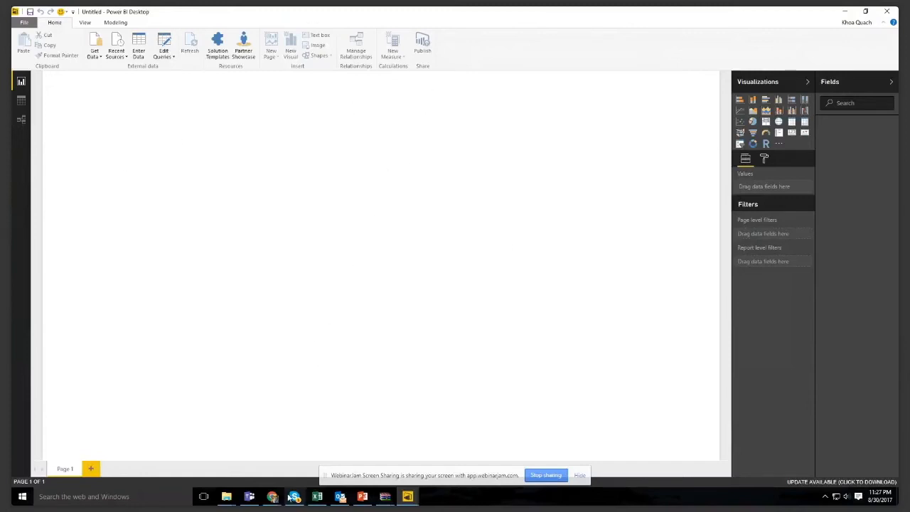
- Switch to the Chrome window with the Power BI downloads page and bring the Marvel Dashboard page into it
mouse_move(274, 497)
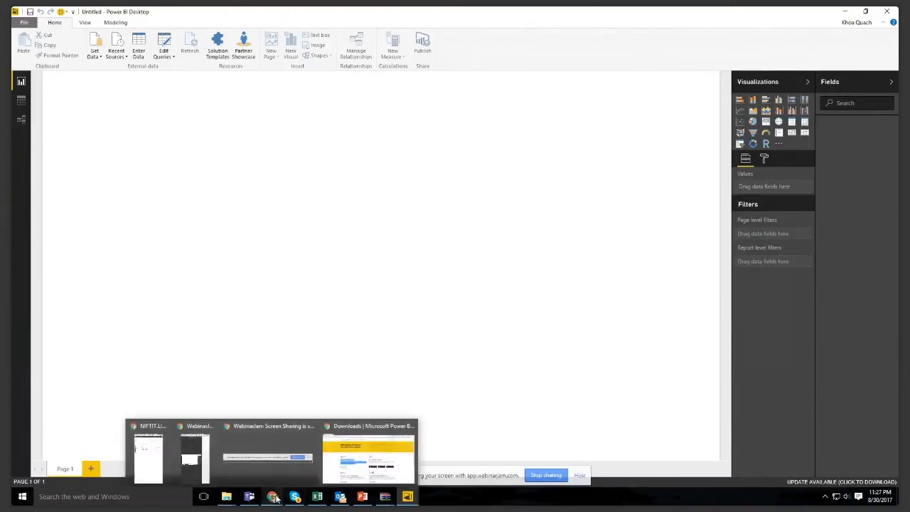
left_click(357, 463)
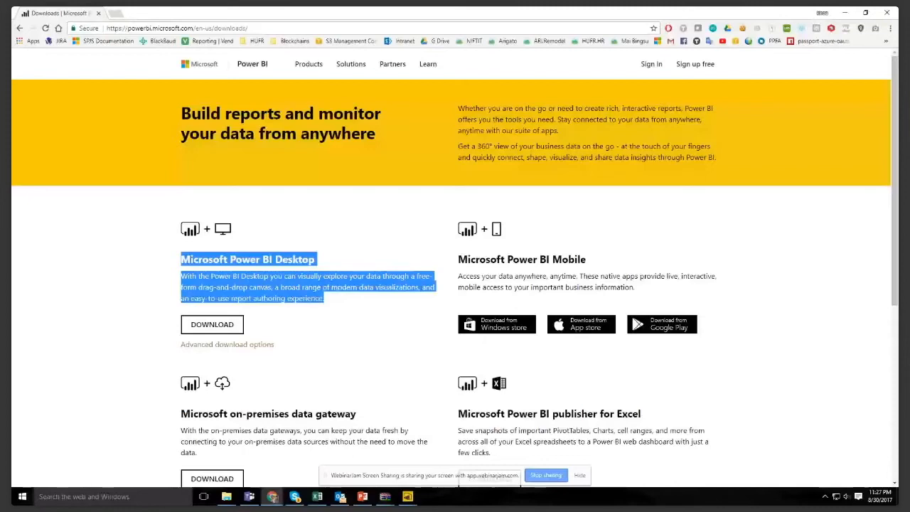
left_click(273, 496)
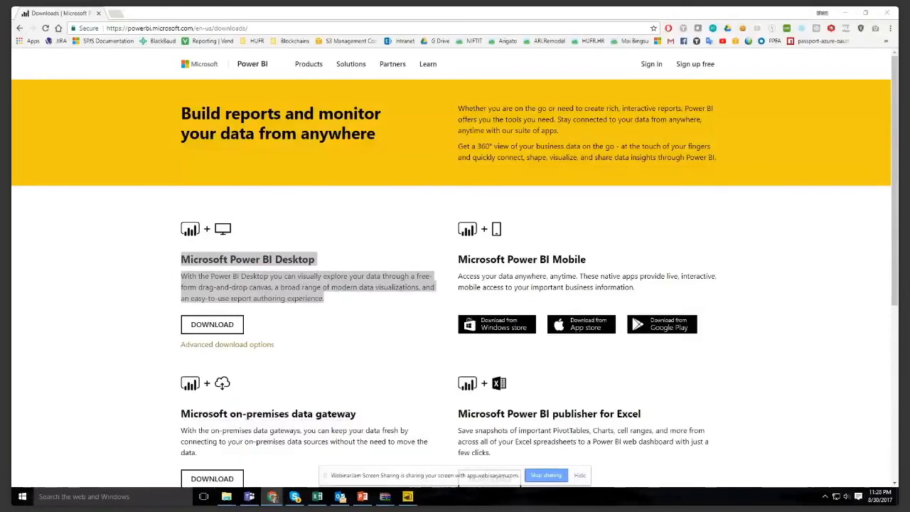
left_click_drag(739, 10, 538, 26)
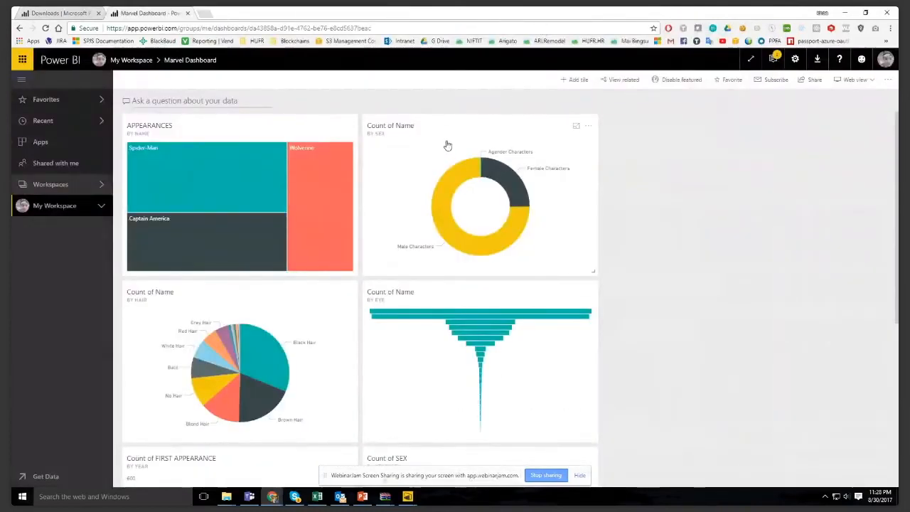
- Expand My Workspace, look through its dashboards and reports, and open the NIFTIT.Hours report
mouse_move(193, 151)
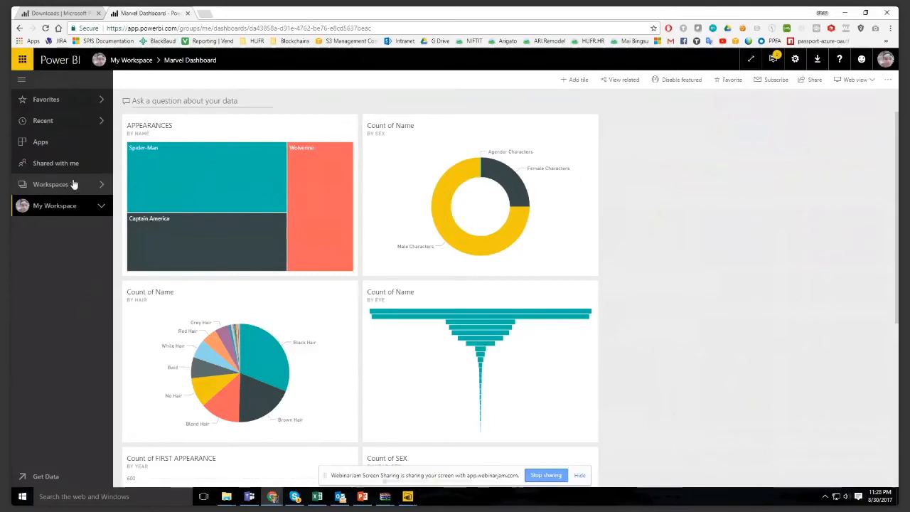
left_click(102, 206)
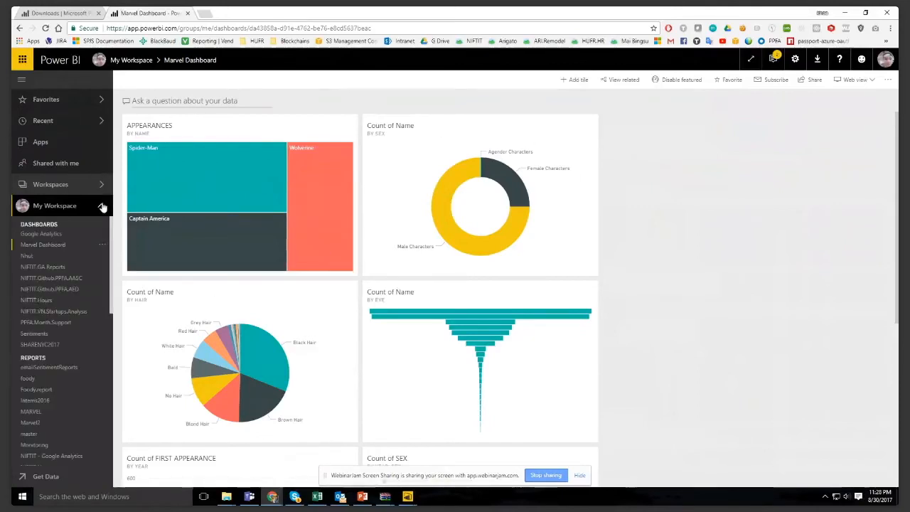
scroll(61, 245, "down", 3)
scroll(58, 242, "up", 3)
scroll(63, 316, "down", 3)
scroll(67, 304, "up", 2)
scroll(53, 292, "down", 2)
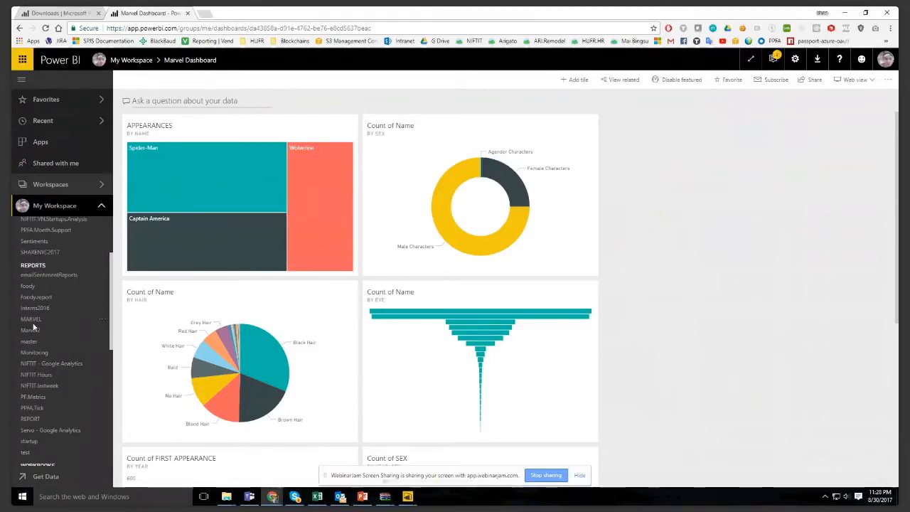
left_click(39, 377)
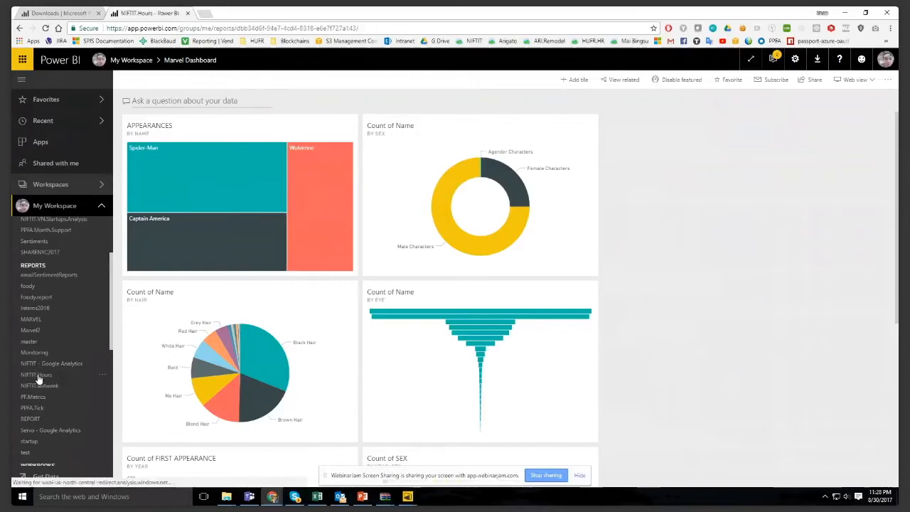
- Look through the workbooks and datasets listed in My Workspace
scroll(71, 366, "down", 2)
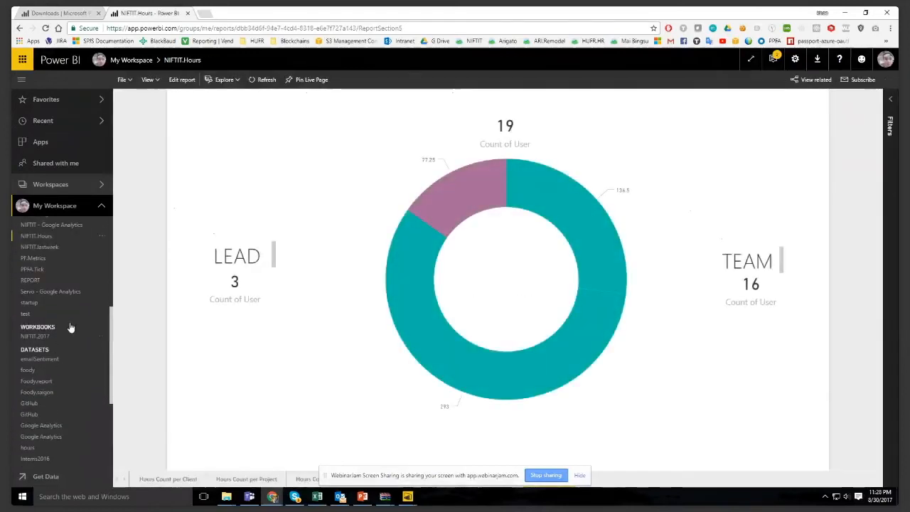
scroll(50, 343, "down", 2)
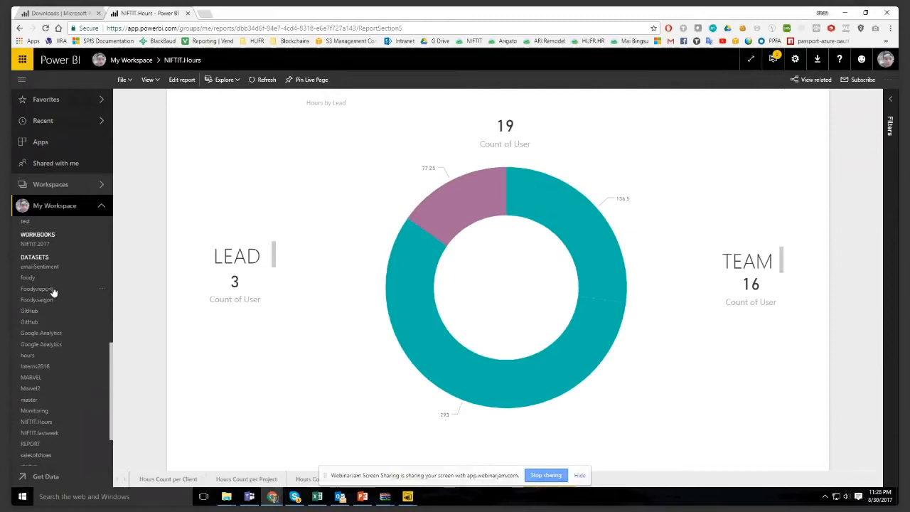
scroll(53, 299, "down", 2)
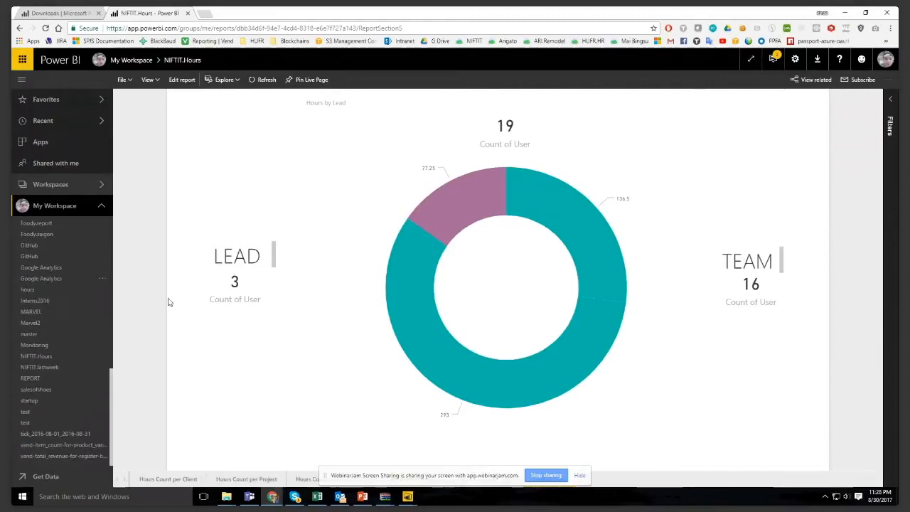
- Review the Power BI service's settings options and its available downloads, leaving both without choosing anything
left_click(797, 62)
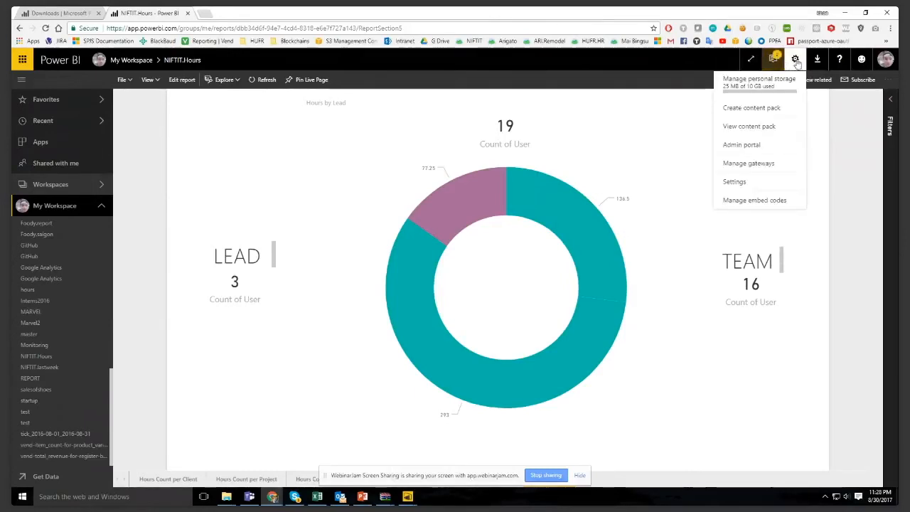
left_click(816, 60)
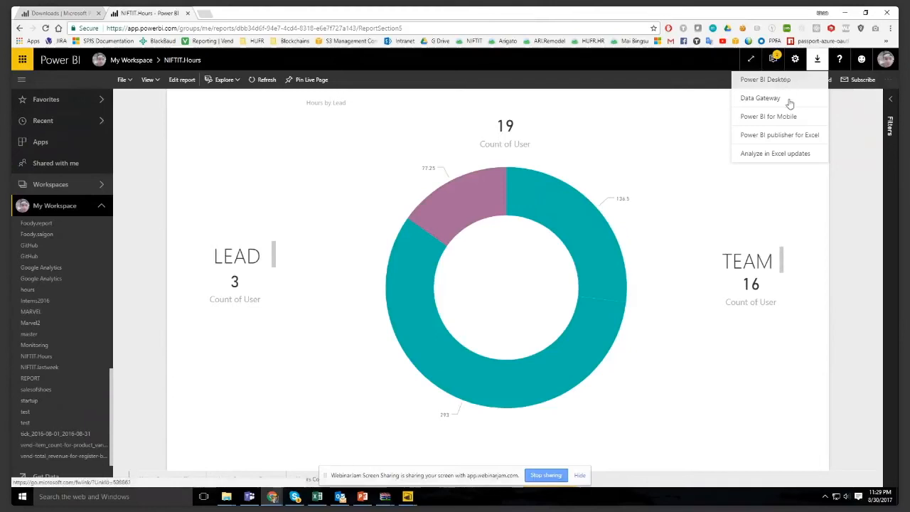
left_click(842, 177)
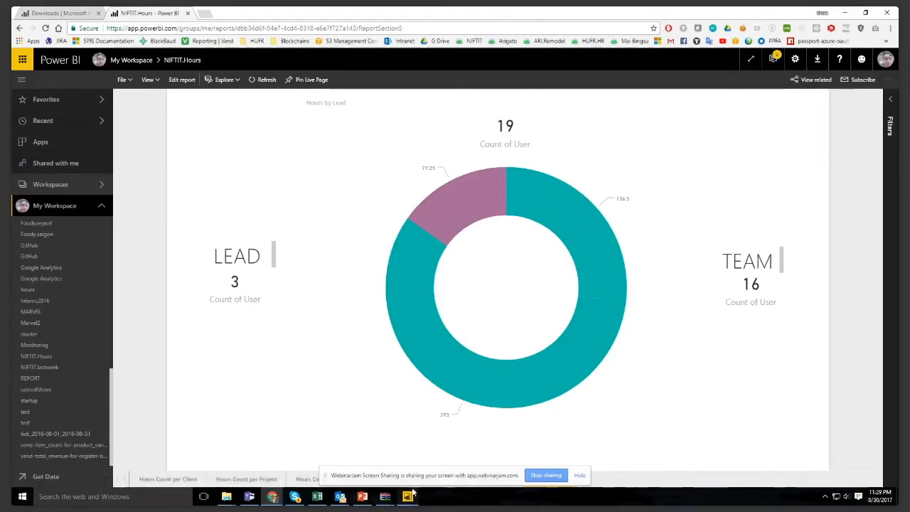
- Switch to Power BI Desktop to view the blank report, and minimize it
mouse_move(409, 494)
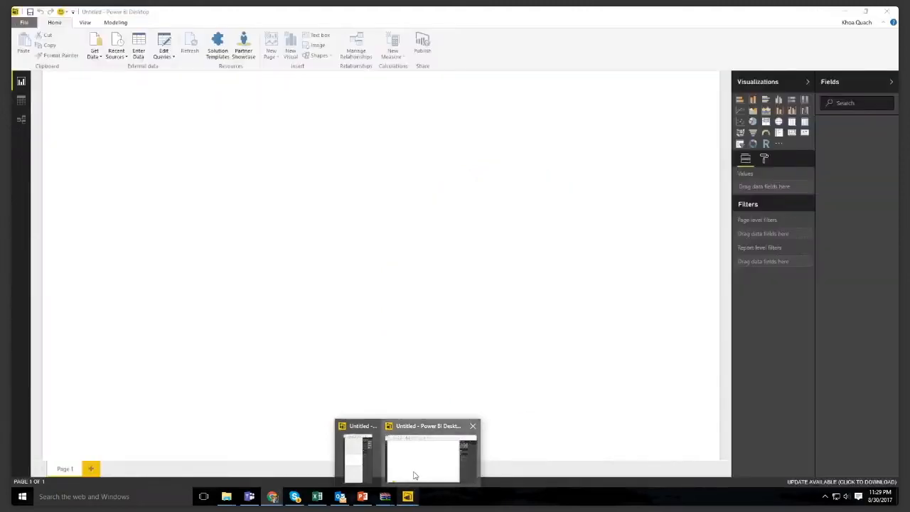
left_click(415, 475)
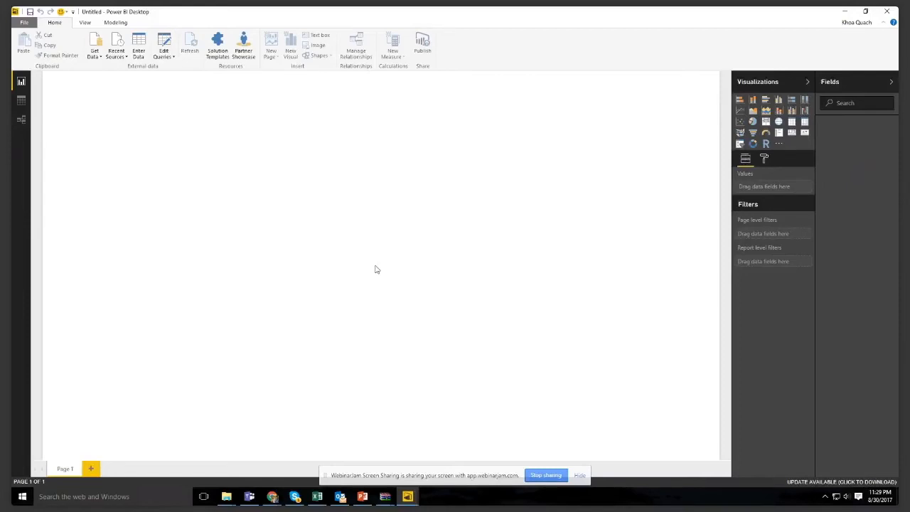
left_click(843, 13)
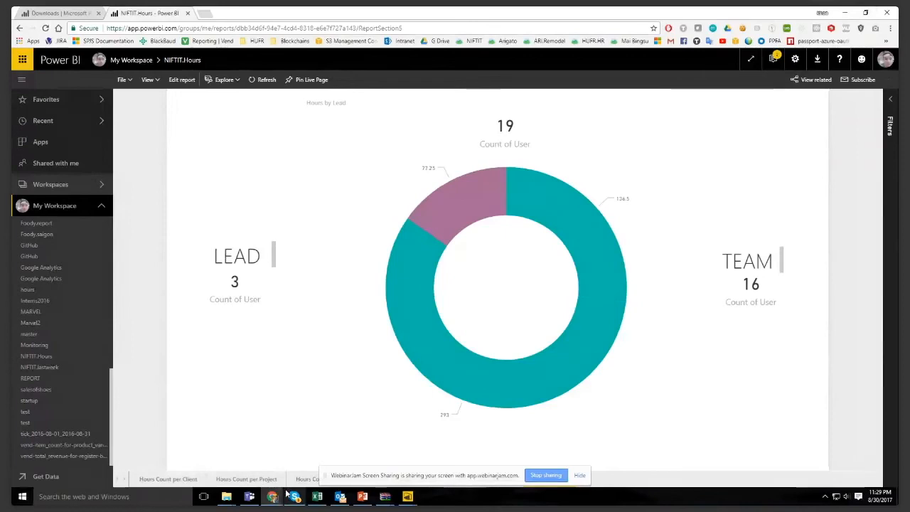
- Bring the "19 Free Public Data Sets" page into the Power BI browser window and skim its list of datasets
mouse_move(278, 494)
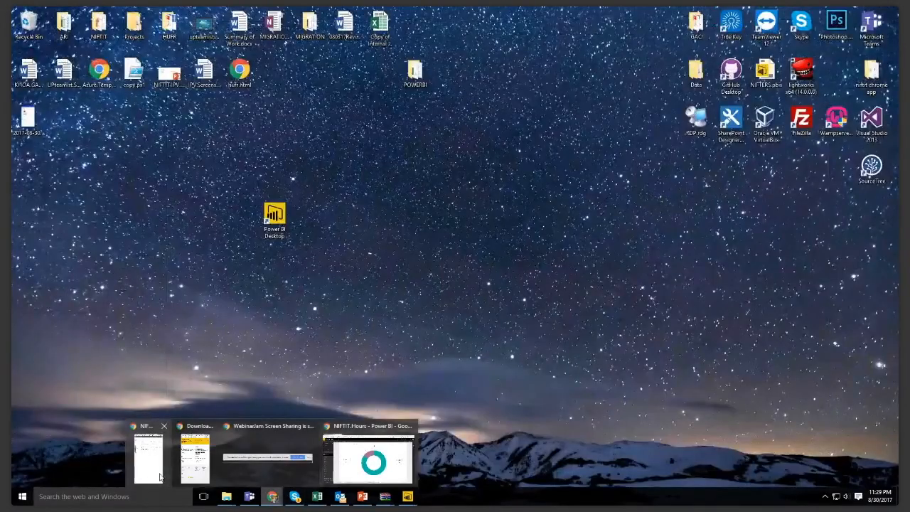
left_click(160, 476)
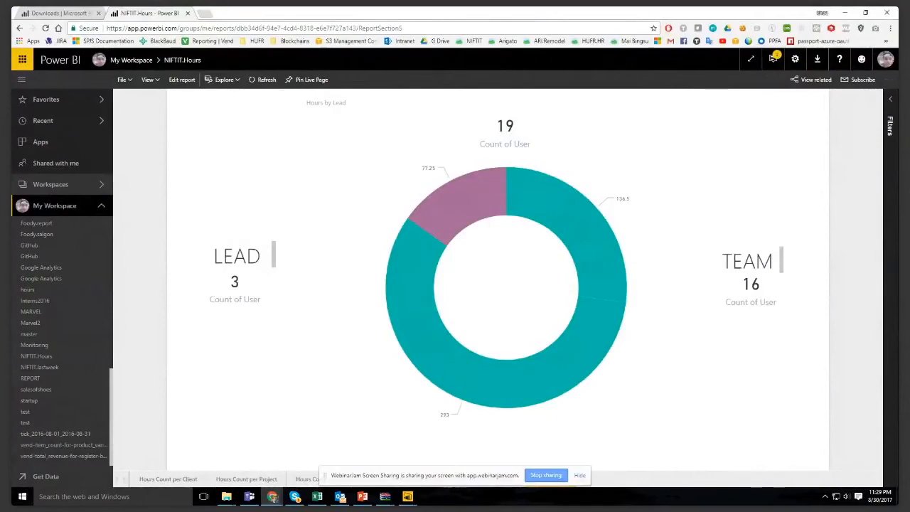
left_click_drag(296, 9, 293, 12)
scroll(258, 112, "up", 20)
scroll(295, 150, "down", 4)
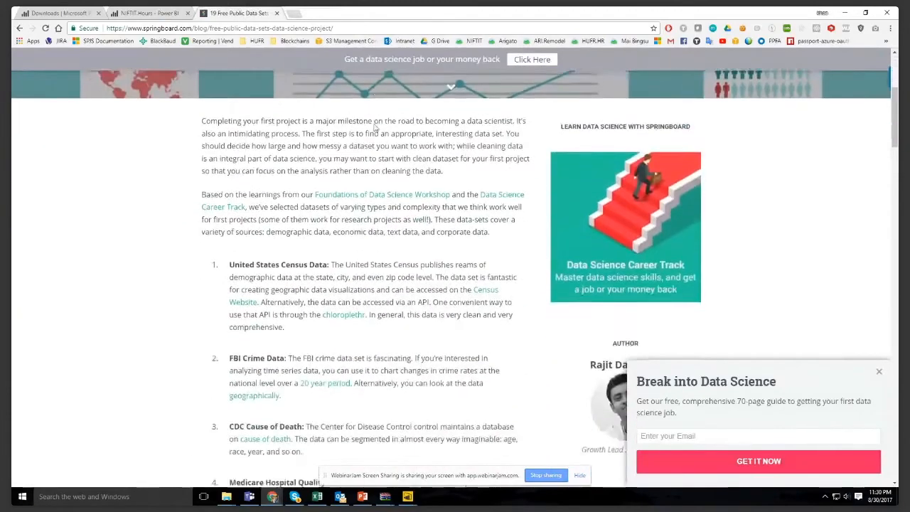
scroll(361, 148, "down", 10)
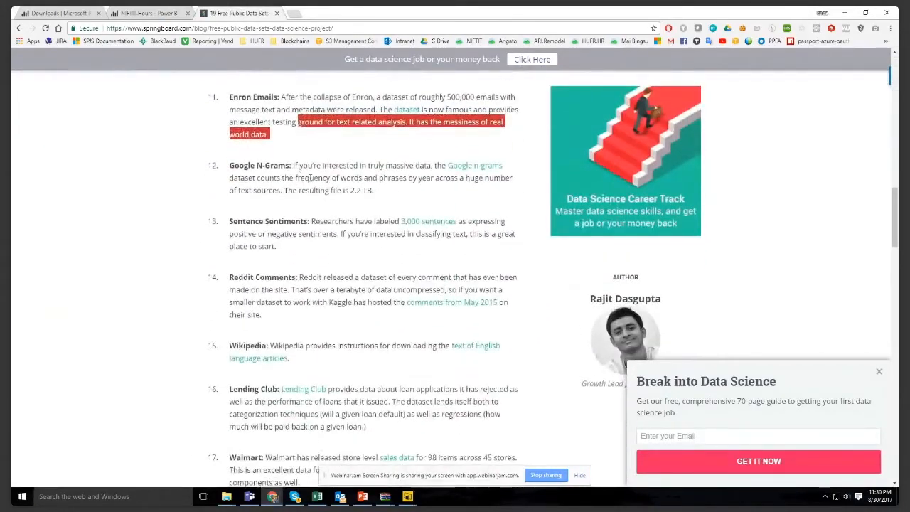
- Bring the Airbnb Data Collection page into the same browser window and skim its list of downloadable city surveys
left_click_drag(897, 15, 320, 15)
scroll(369, 238, "up", 1)
scroll(373, 242, "up", 15)
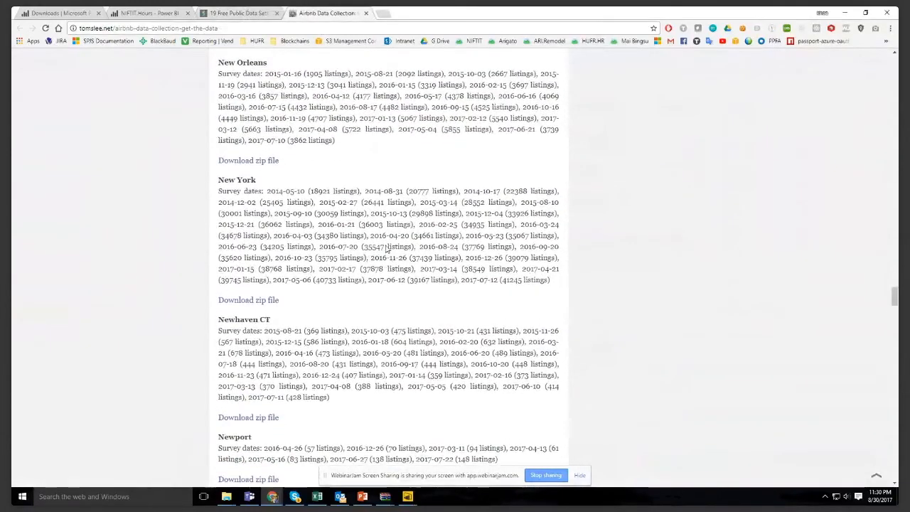
- Minimize the browser and open the tomslee_airbnb_new_york_0011_2014-05-10 CSV file from the desktop's POWERBI folder
left_click(845, 13)
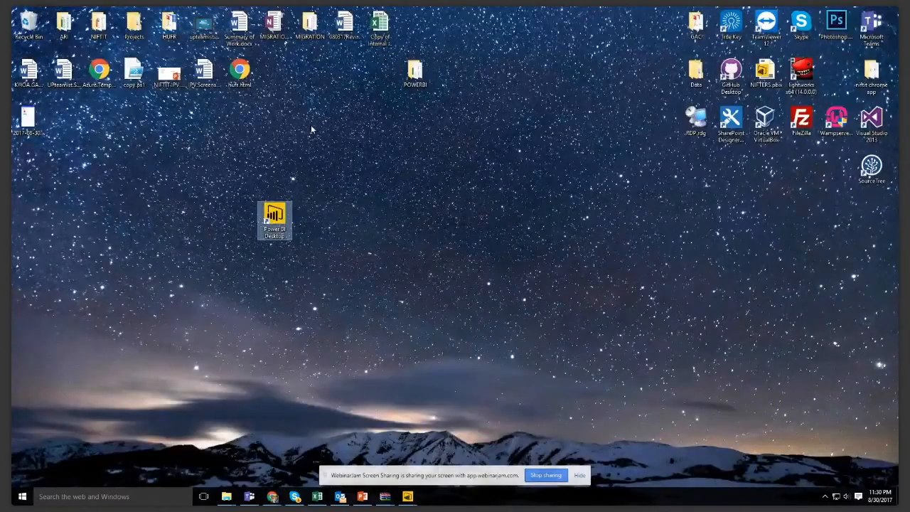
double_click(415, 74)
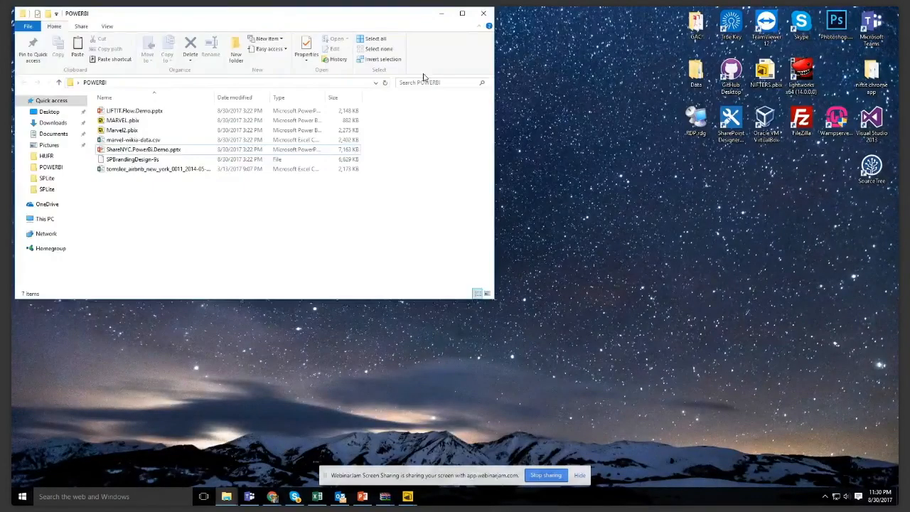
double_click(117, 169)
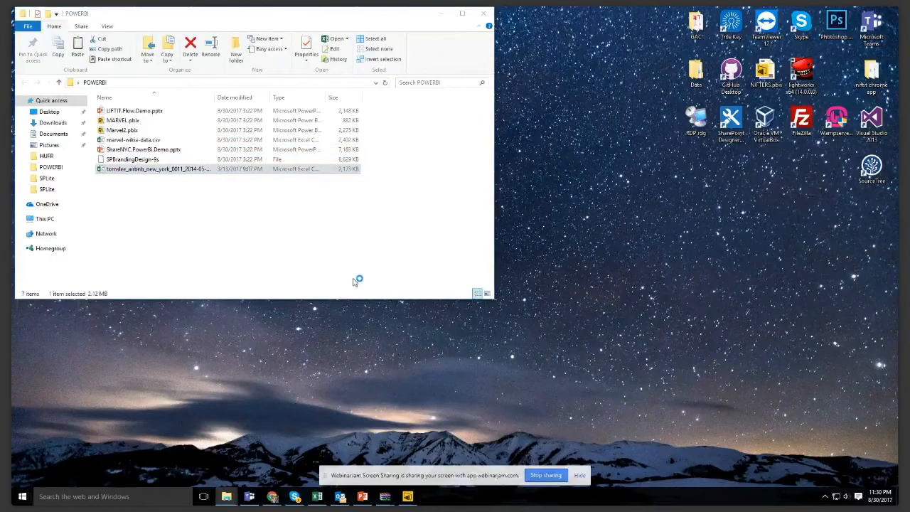
- Skim the New York Airbnb listings in Excel down to the last rows, and close the workbook
scroll(317, 281, "down", 18)
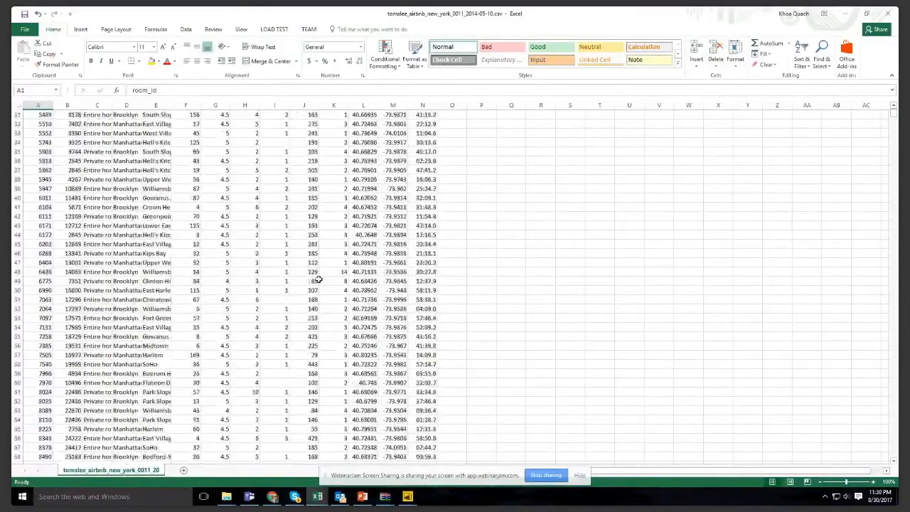
scroll(317, 281, "down", 20)
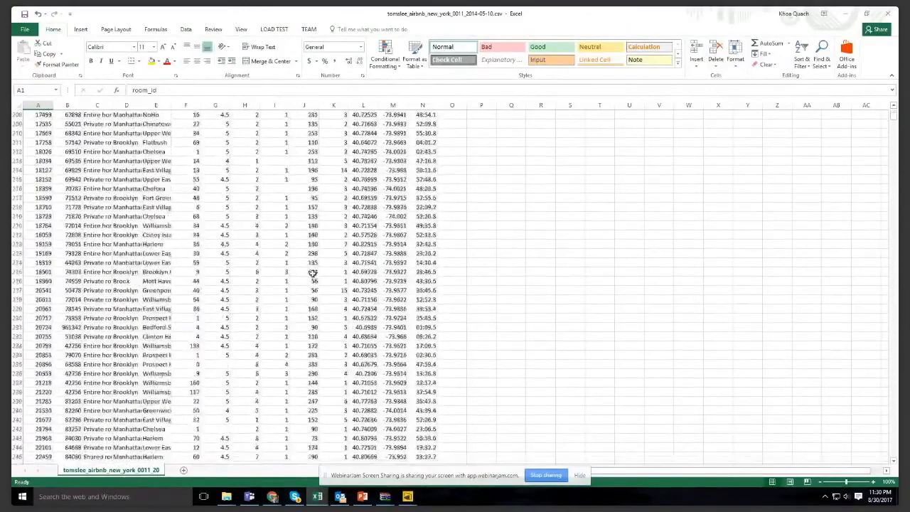
left_click_drag(896, 121, 894, 453)
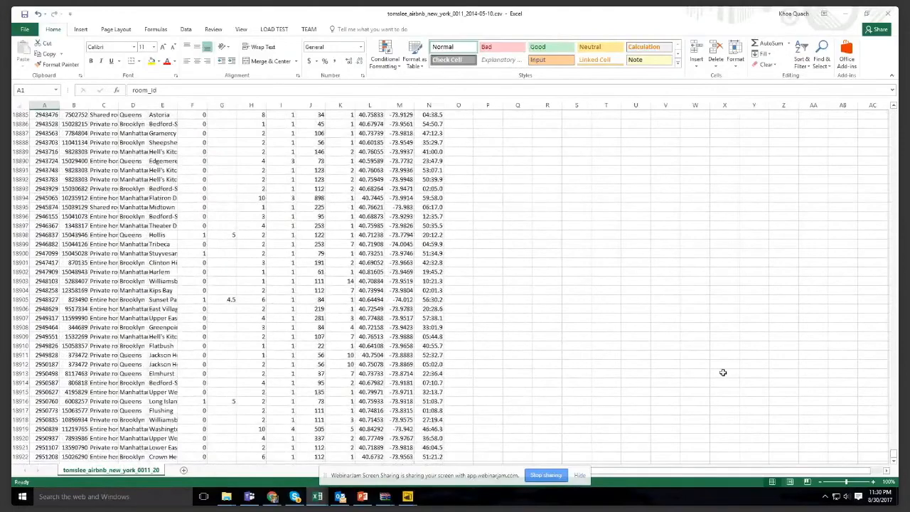
scroll(694, 417, "down", 5)
scroll(693, 417, "down", 4)
scroll(662, 386, "up", 20)
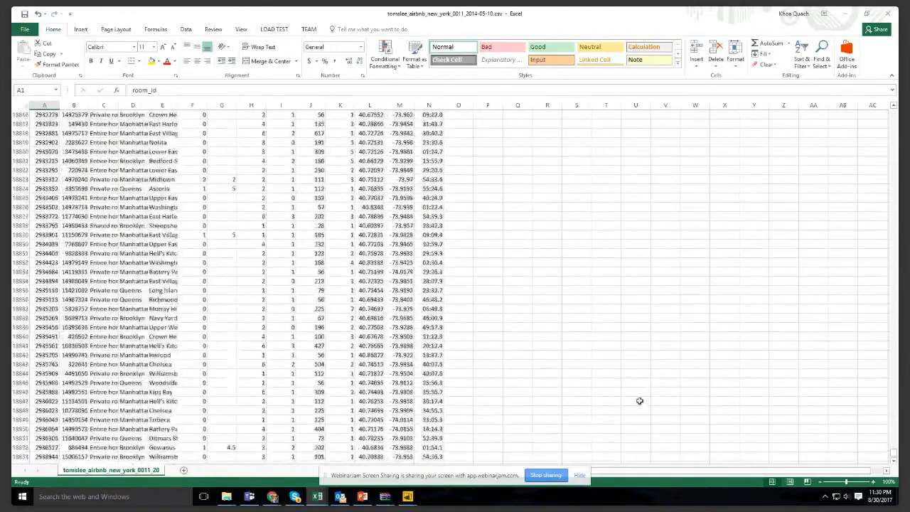
scroll(639, 400, "up", 20)
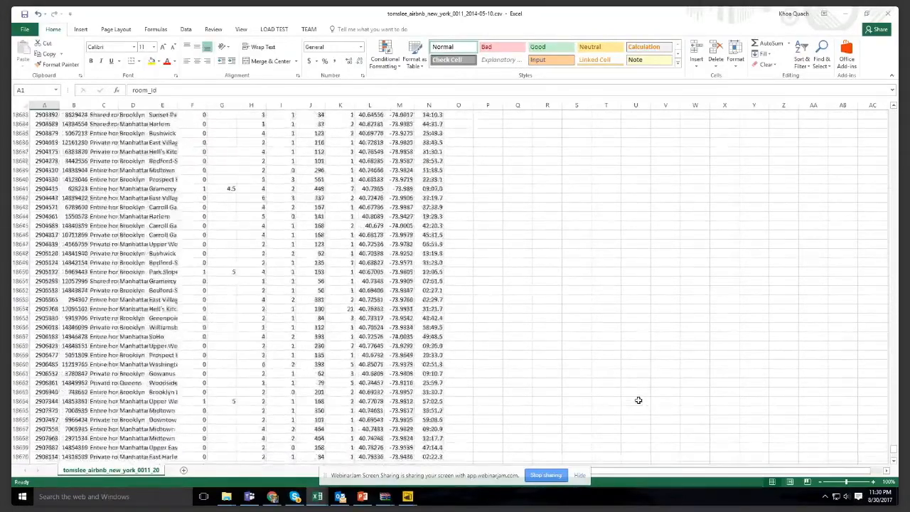
scroll(638, 400, "up", 20)
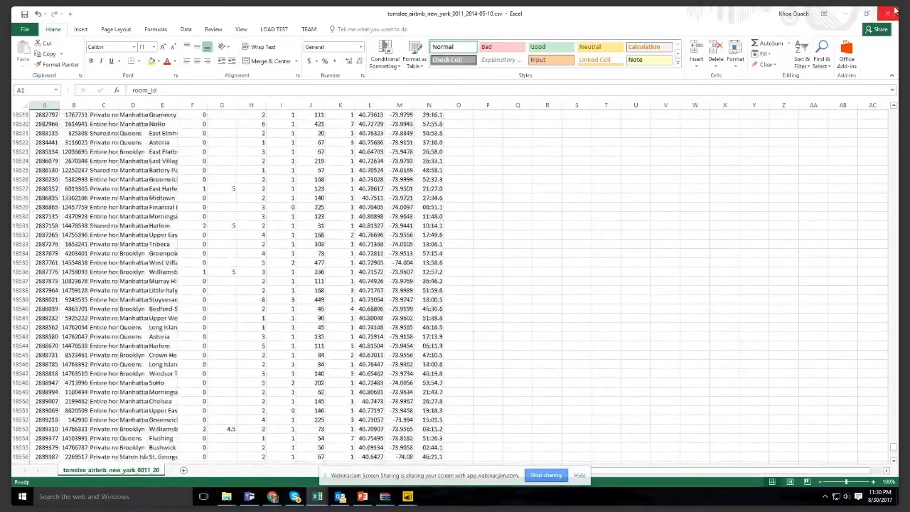
left_click(888, 13)
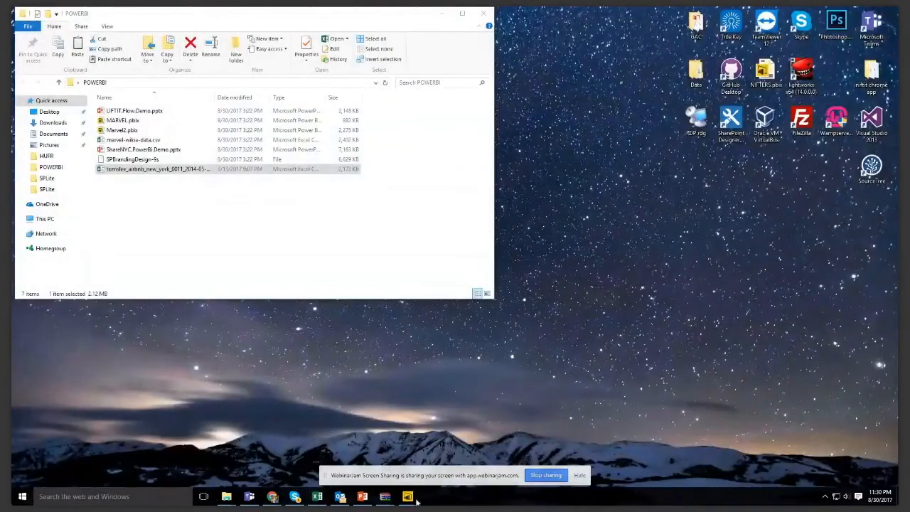
- Switch to Power BI Desktop and get data from the tomslee_airbnb_new_york file in the POWERBI folder as a Text/CSV source
mouse_move(409, 500)
left_click(435, 451)
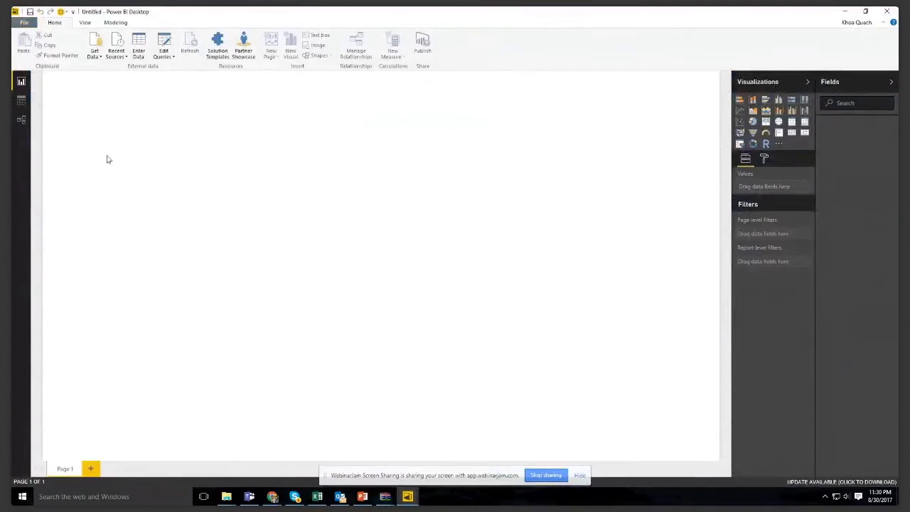
left_click(93, 58)
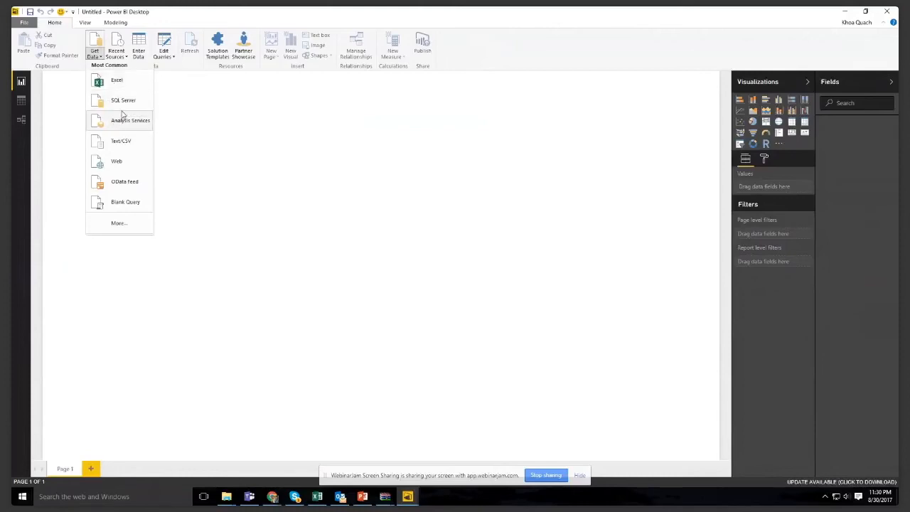
left_click(139, 152)
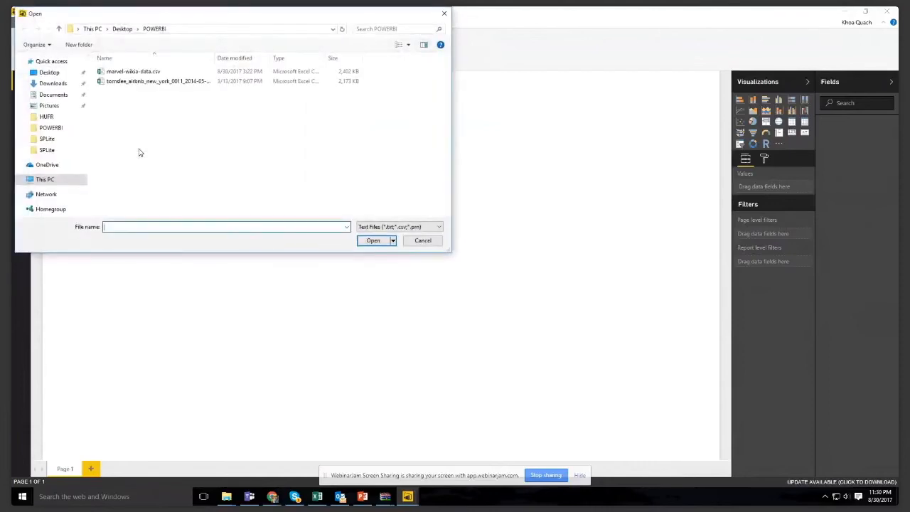
double_click(180, 84)
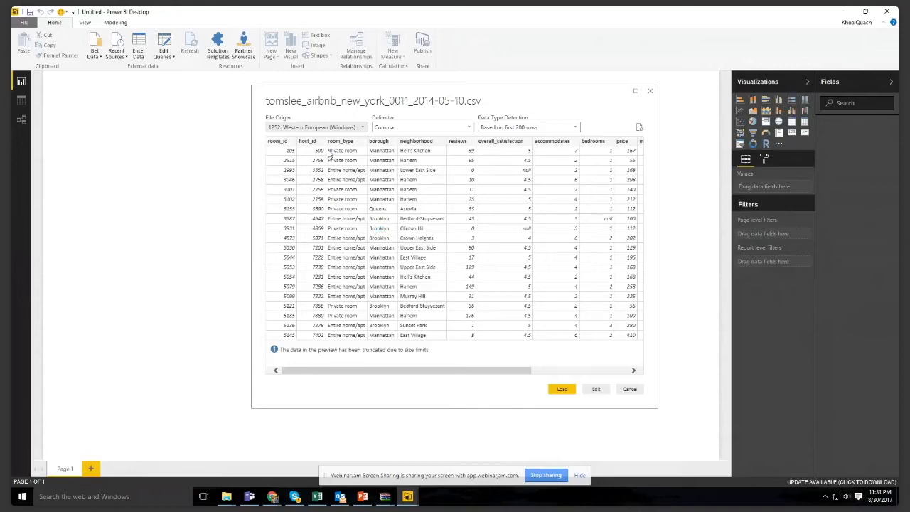
- Review the Airbnb CSV preview, keep the Comma delimiter, and load the data into the report
left_click_drag(513, 370, 462, 366)
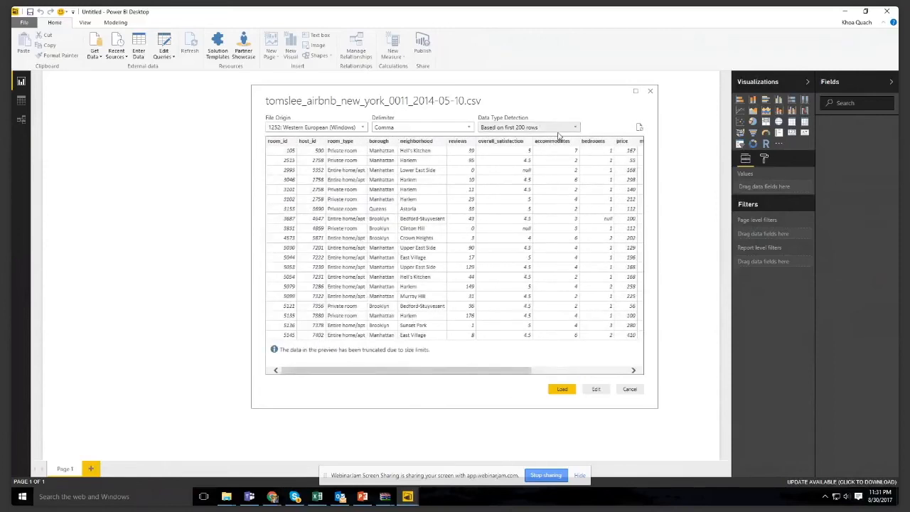
left_click(428, 128)
left_click(427, 129)
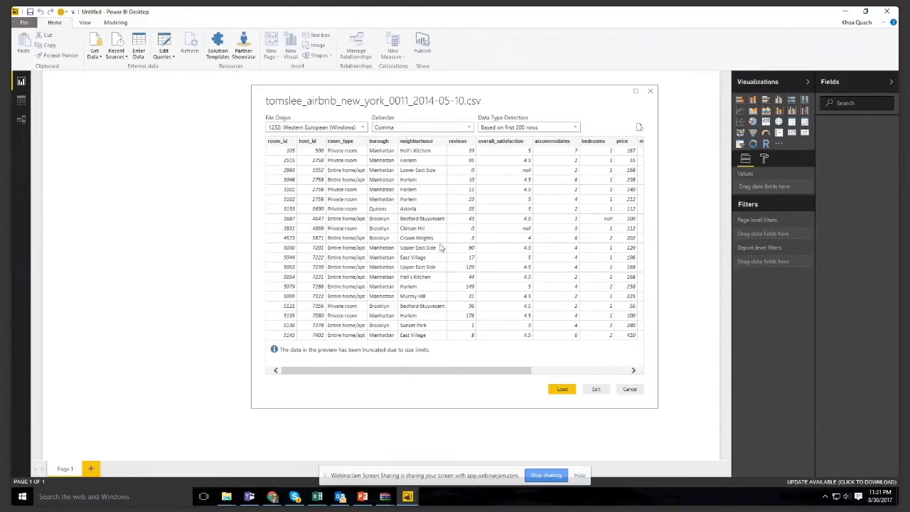
left_click_drag(478, 372, 571, 438)
left_click(565, 392)
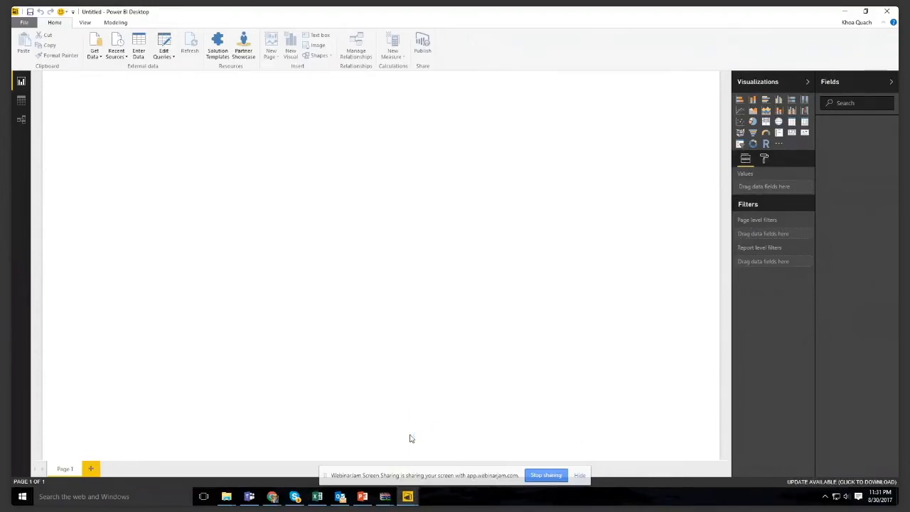
mouse_move(361, 496)
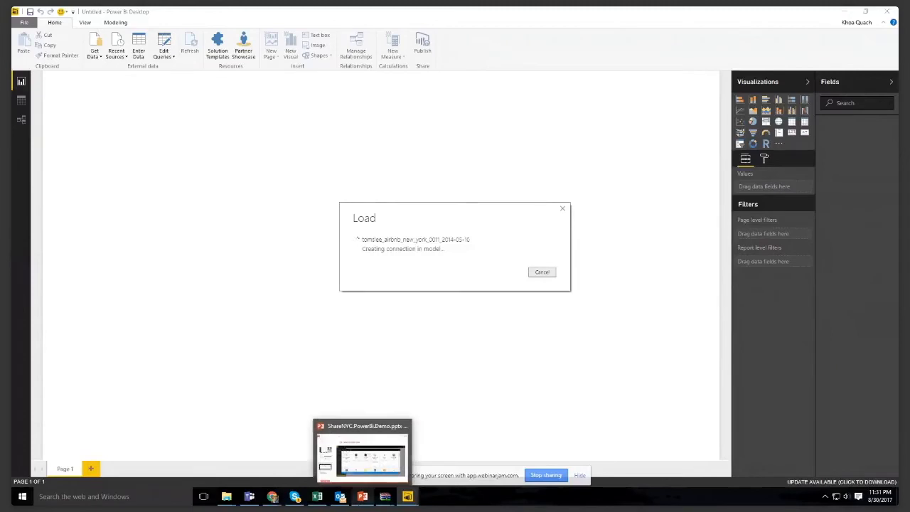
mouse_move(408, 497)
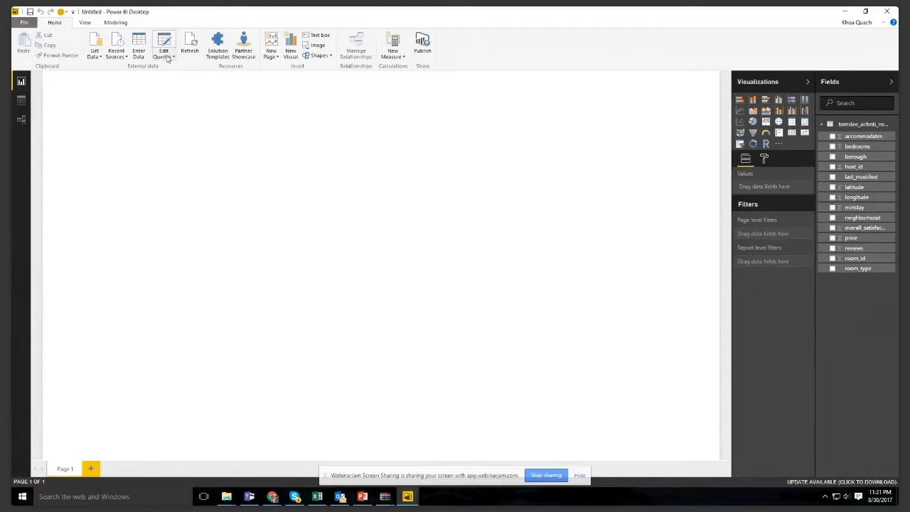
- Show the loaded Airbnb table as data rows, and open its query in a maximized Query Editor
left_click(24, 101)
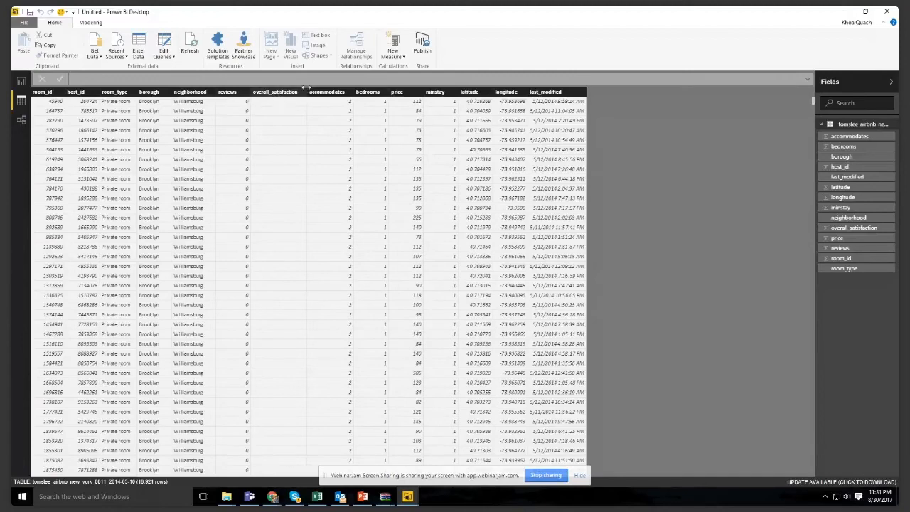
left_click(164, 55)
left_click(174, 72)
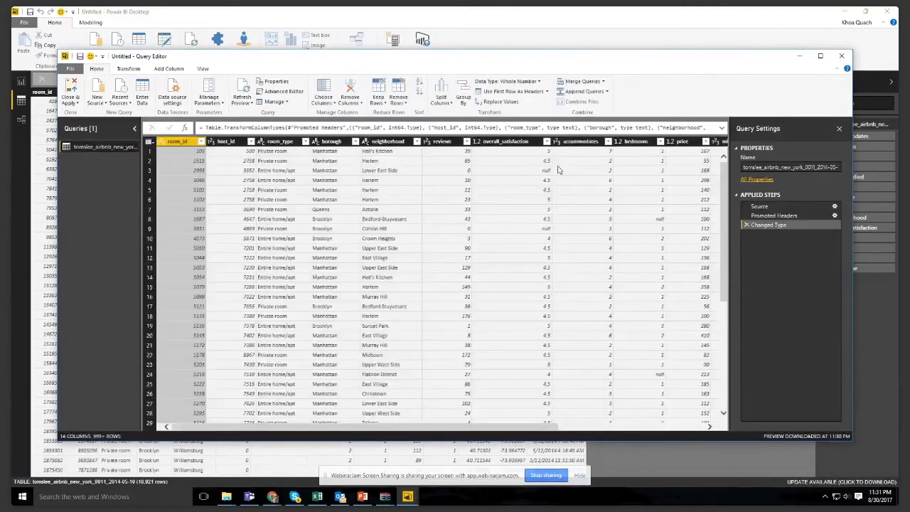
left_click(820, 56)
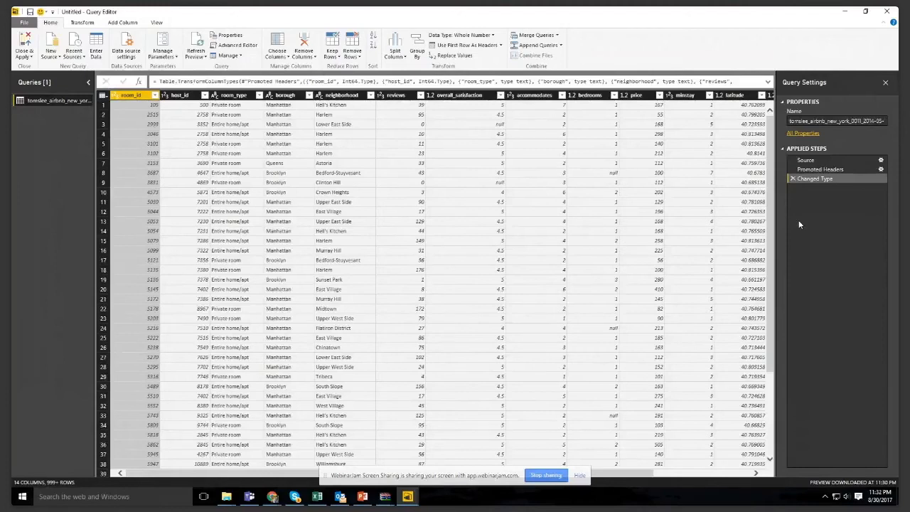
- Rename the room_type and room_id columns to "room type" and "room id", and remove the Renamed Columns applied step
left_click(239, 96)
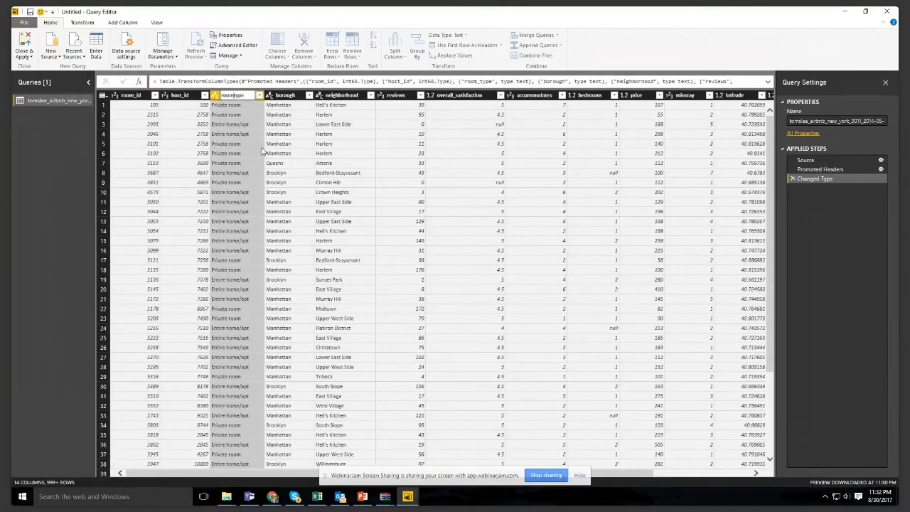
key("Return")
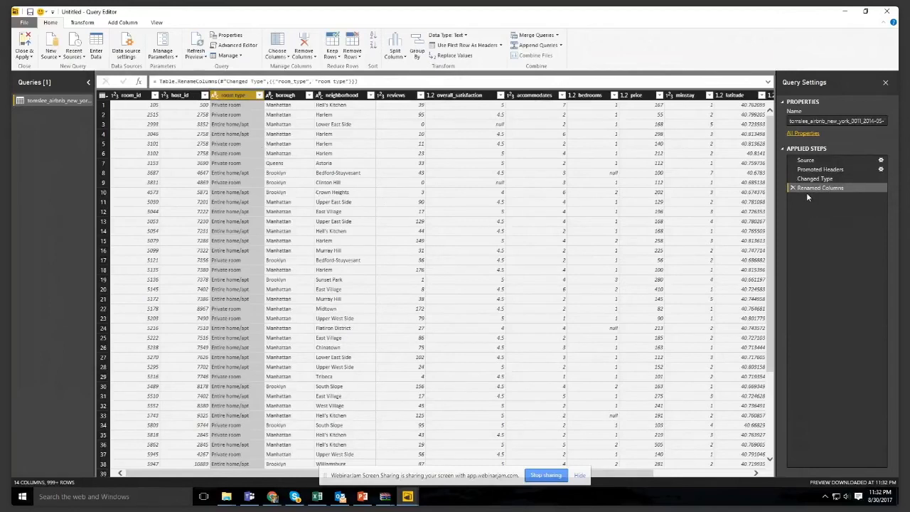
left_click(137, 95)
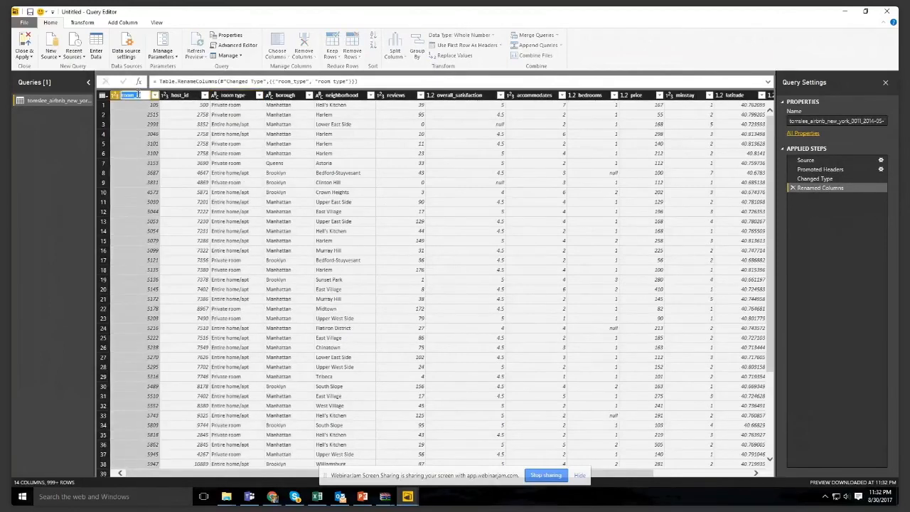
key("Return")
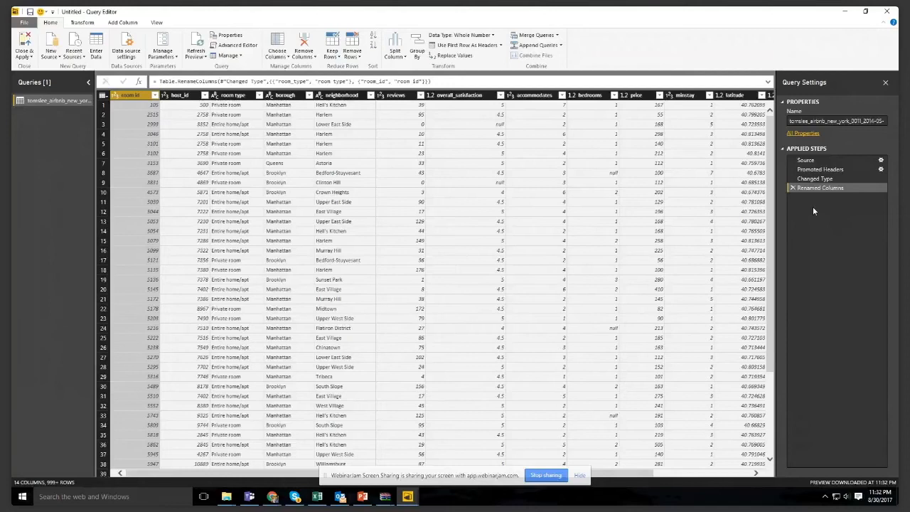
left_click(352, 213)
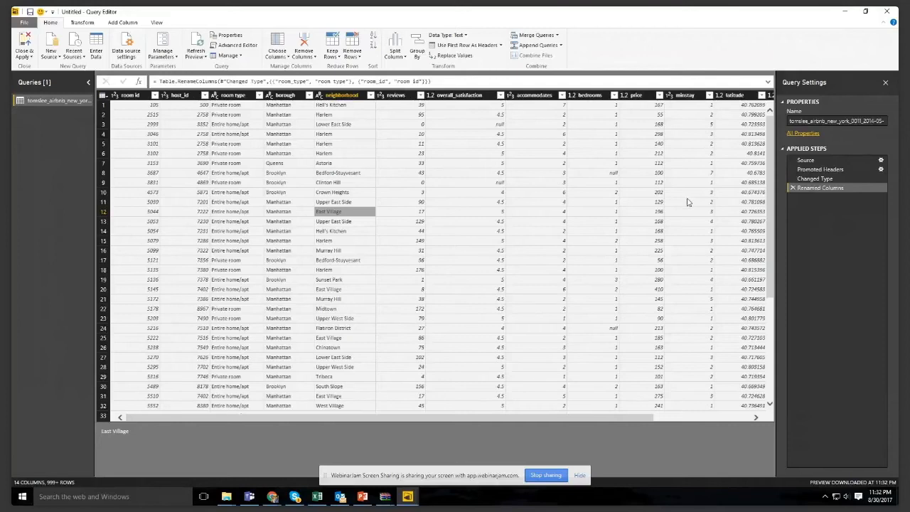
left_click(792, 187)
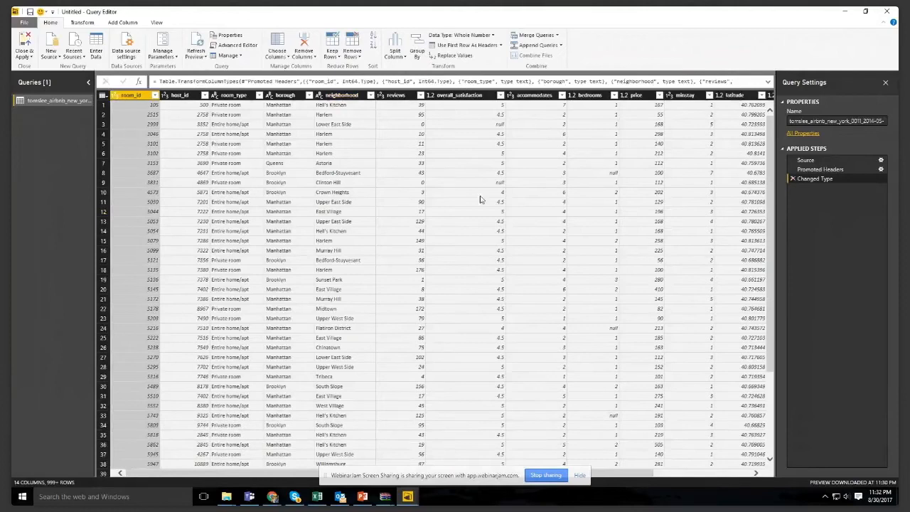
- Rename the minstay column to "min stay"
double_click(684, 95)
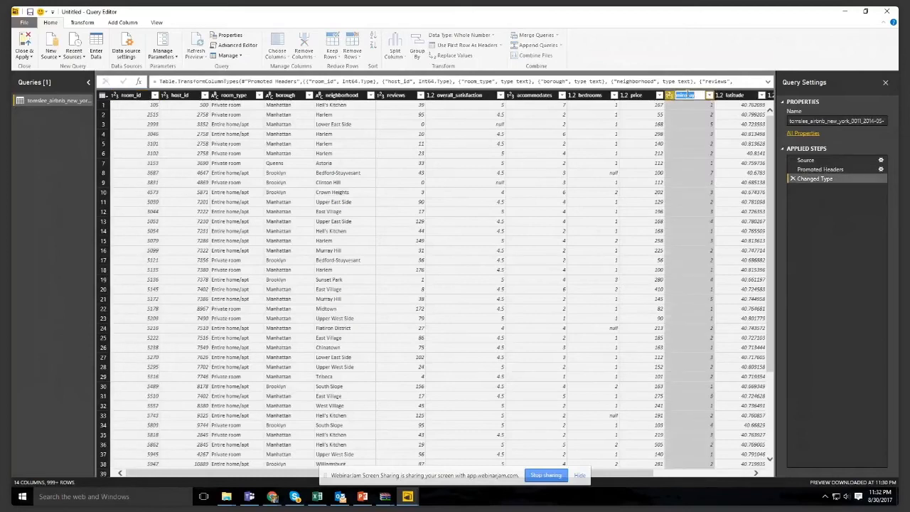
left_click(686, 94)
key("Return")
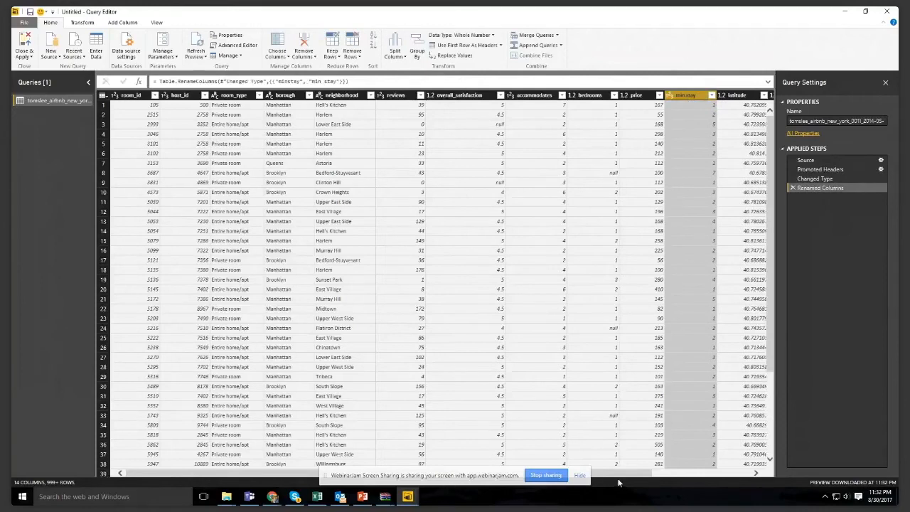
- Change the last_modified column's data type to Date/Time/Timezone
scroll(735, 328, "right", 3)
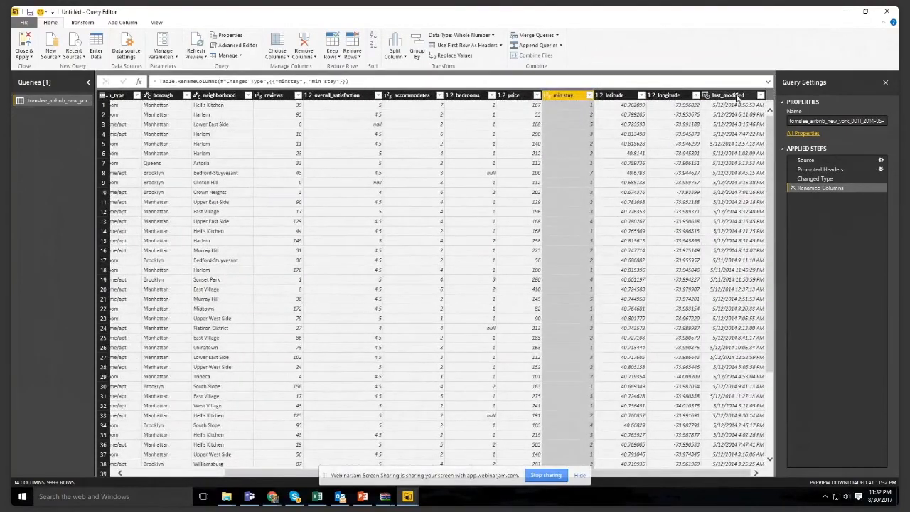
left_click(737, 96)
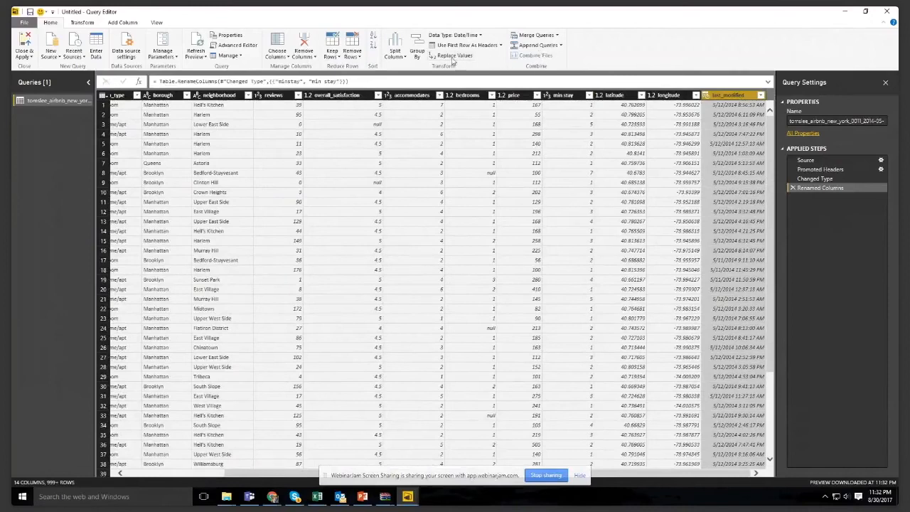
left_click(480, 35)
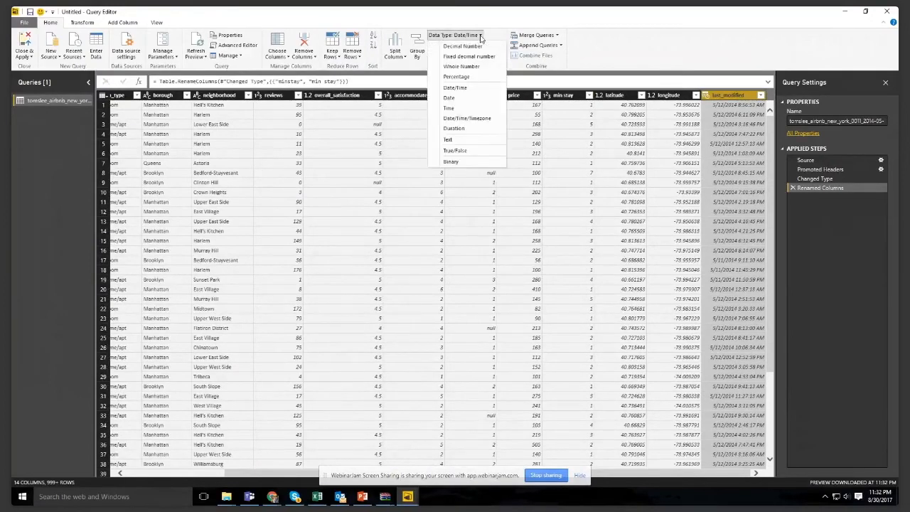
left_click(479, 116)
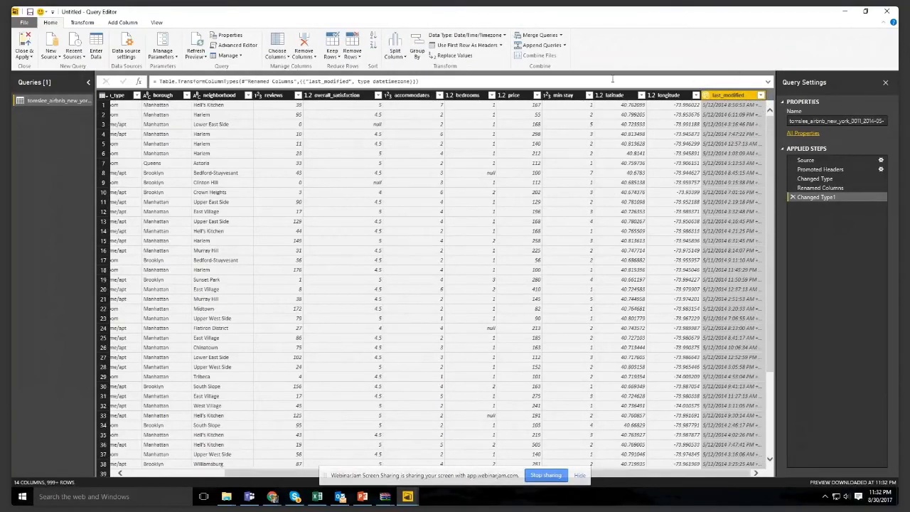
- Review the data type options offered for the last_modified and price columns without changing either type
left_click(501, 36)
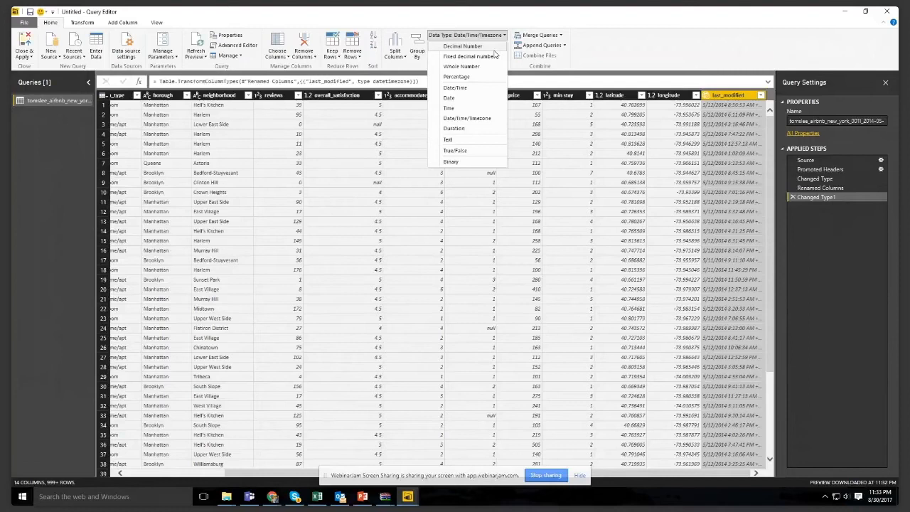
left_click(628, 52)
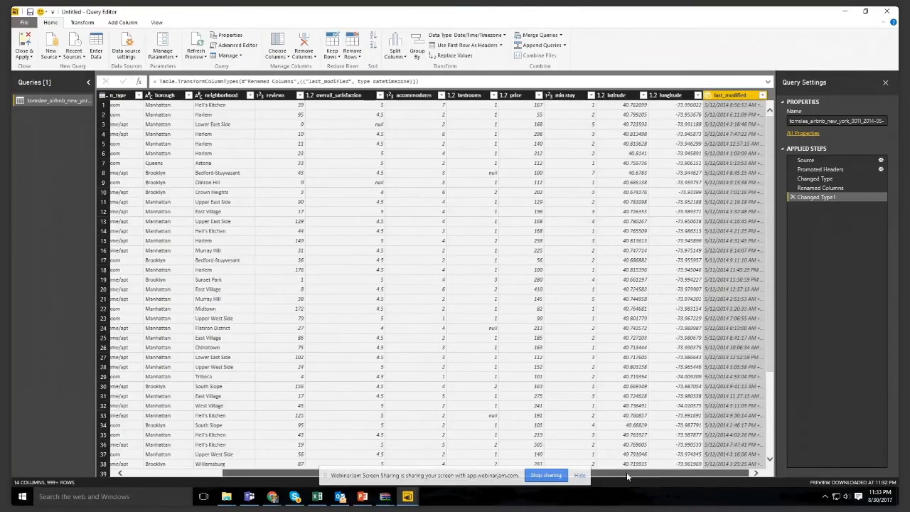
left_click_drag(626, 472, 531, 472)
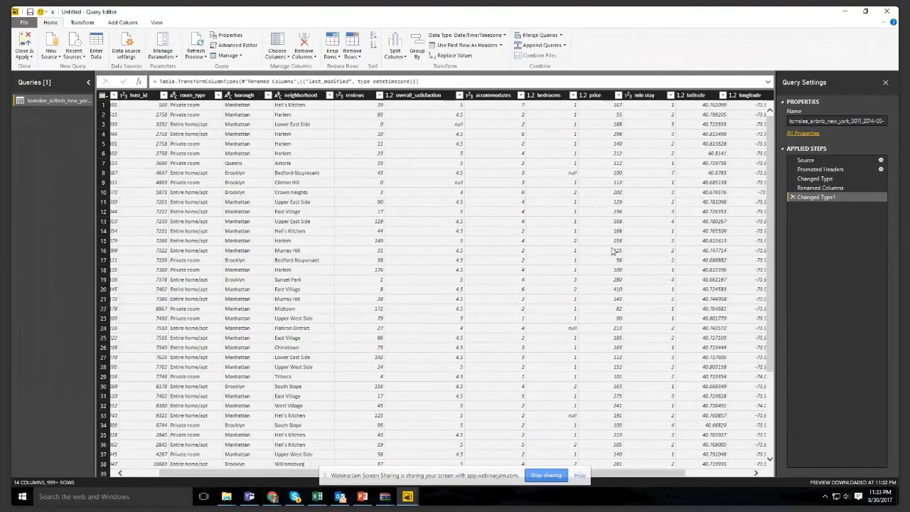
left_click(606, 97)
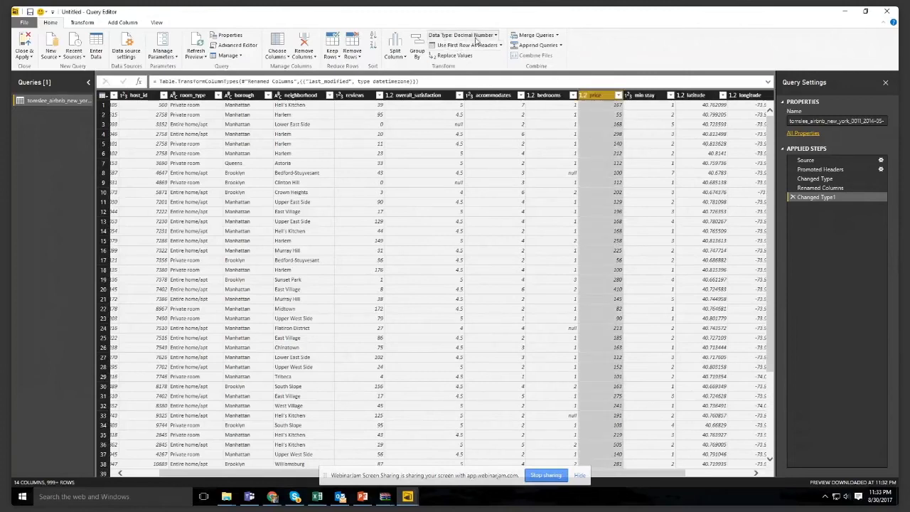
left_click(475, 36)
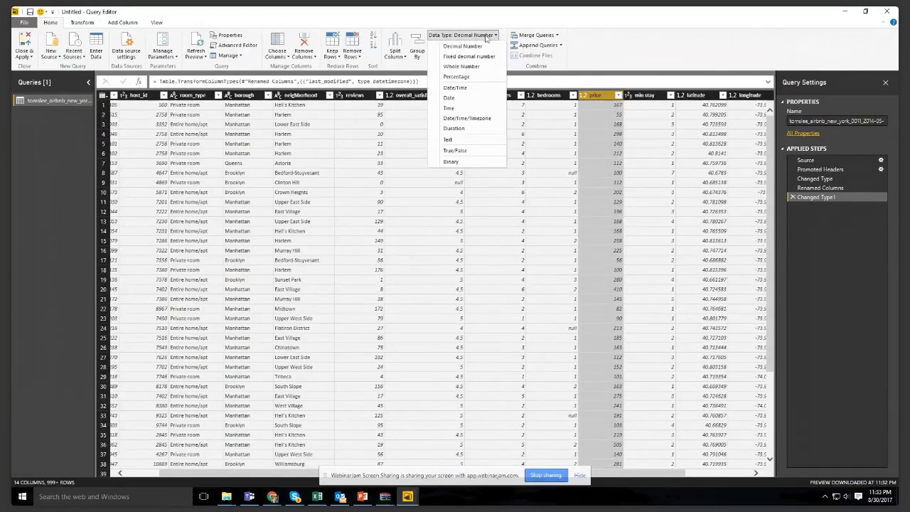
left_click(583, 38)
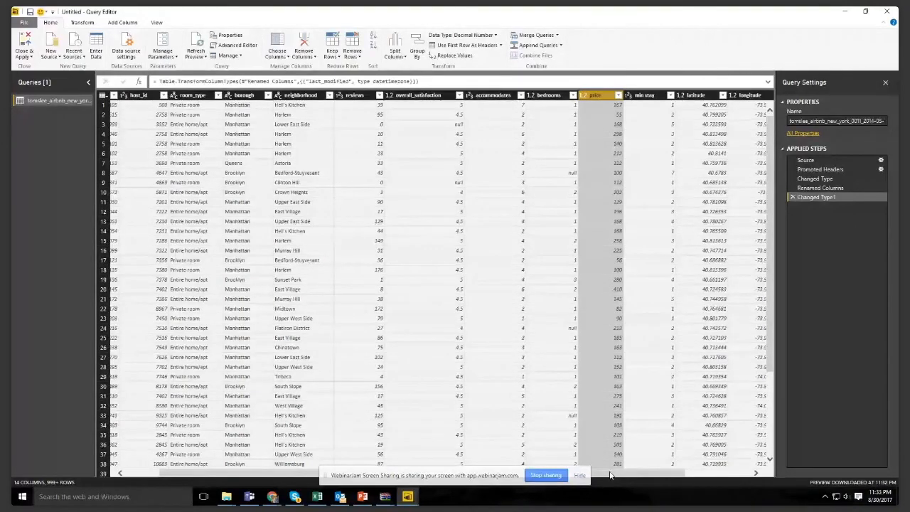
- Change the last_modified column's data type to Date/Time, replacing the current type conversion
left_click_drag(609, 474, 675, 475)
left_click(728, 95)
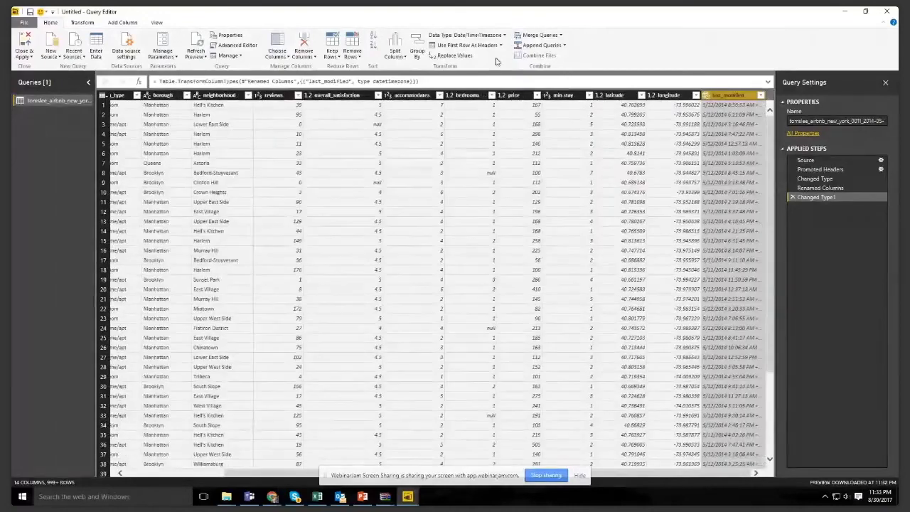
left_click(485, 37)
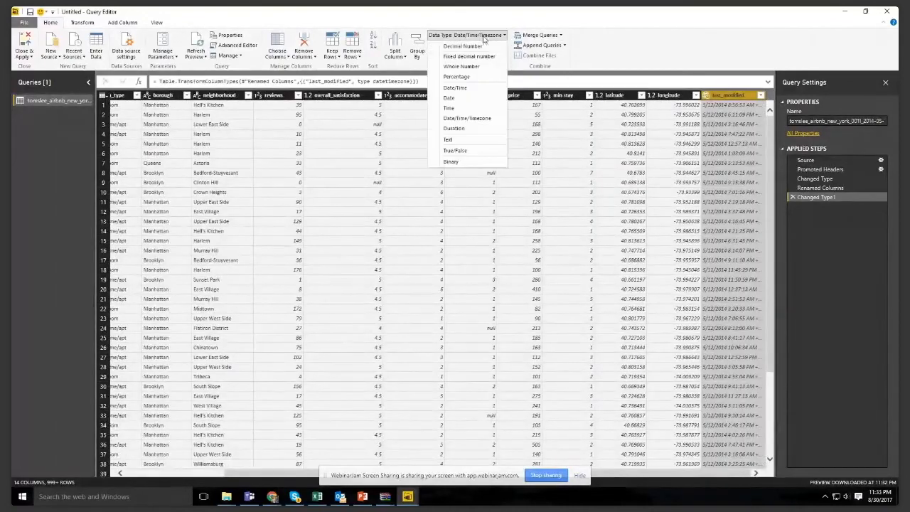
left_click(462, 88)
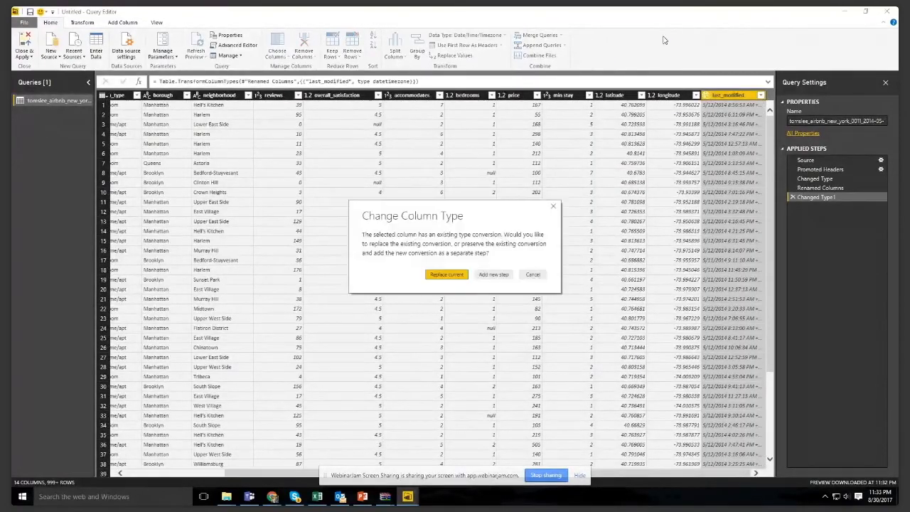
left_click(462, 274)
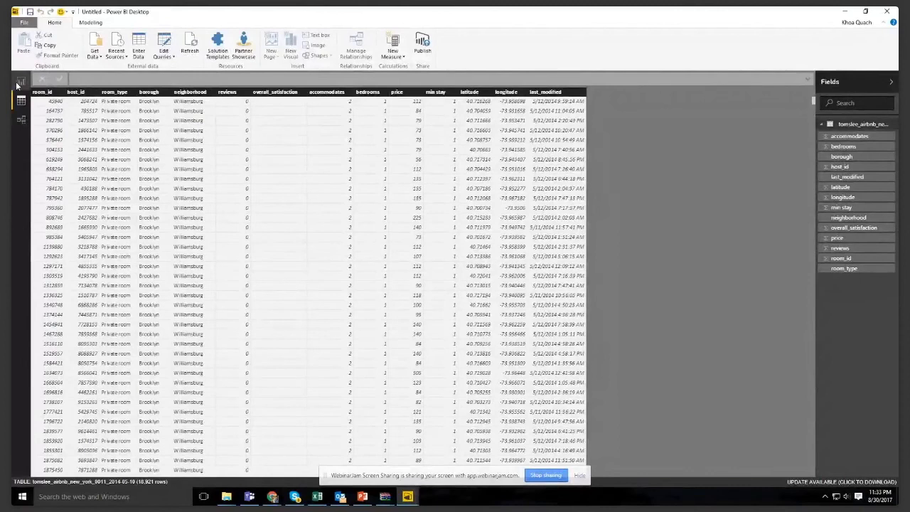
- Add a stacked column chart to the report page, enlarged to about 589 wide and the full page height from the upper-left corner
left_click(18, 84)
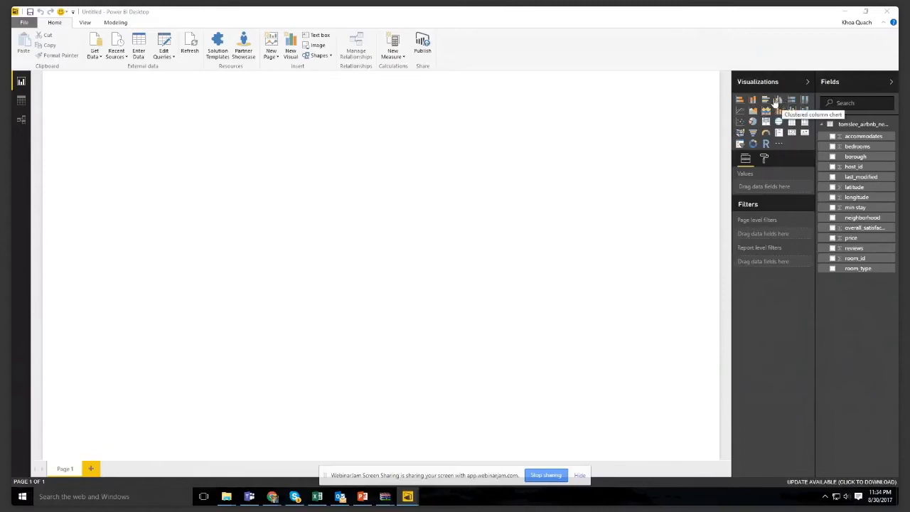
left_click(739, 100)
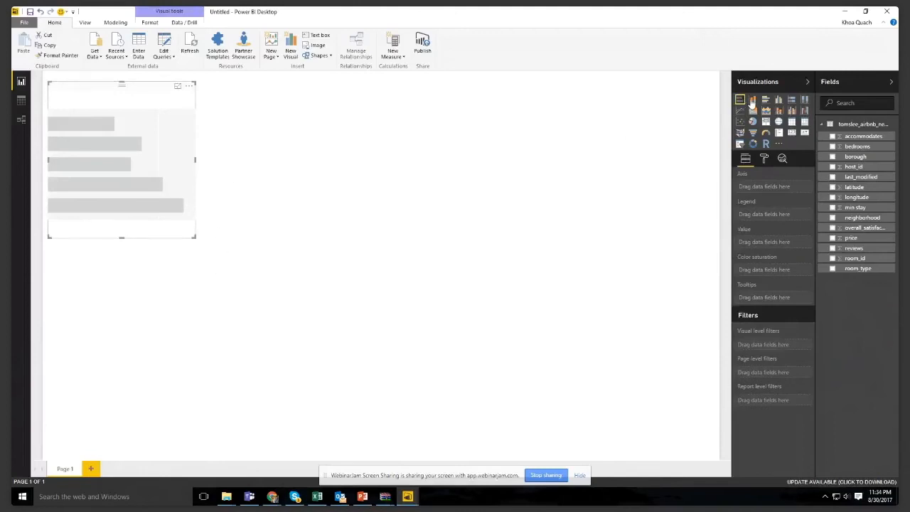
left_click(752, 101)
left_click_drag(86, 223, 103, 179)
left_click_drag(188, 227, 223, 289)
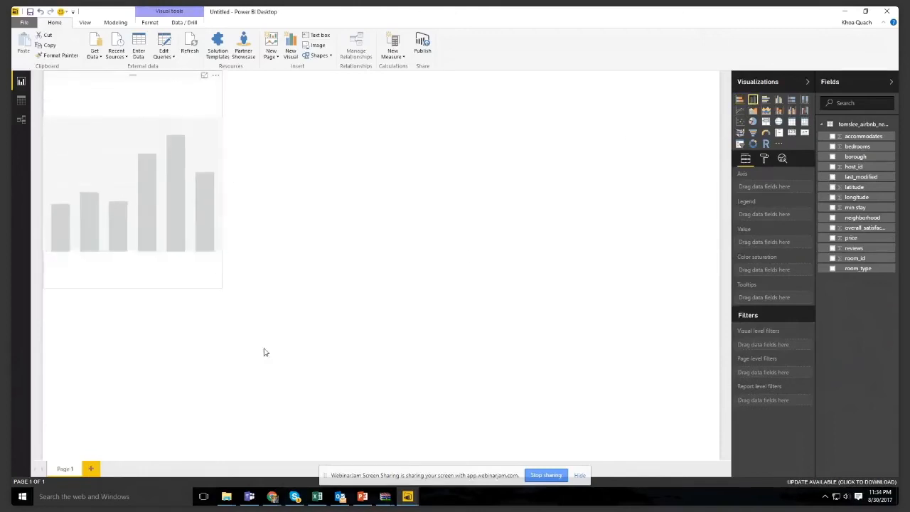
left_click_drag(263, 352, 353, 459)
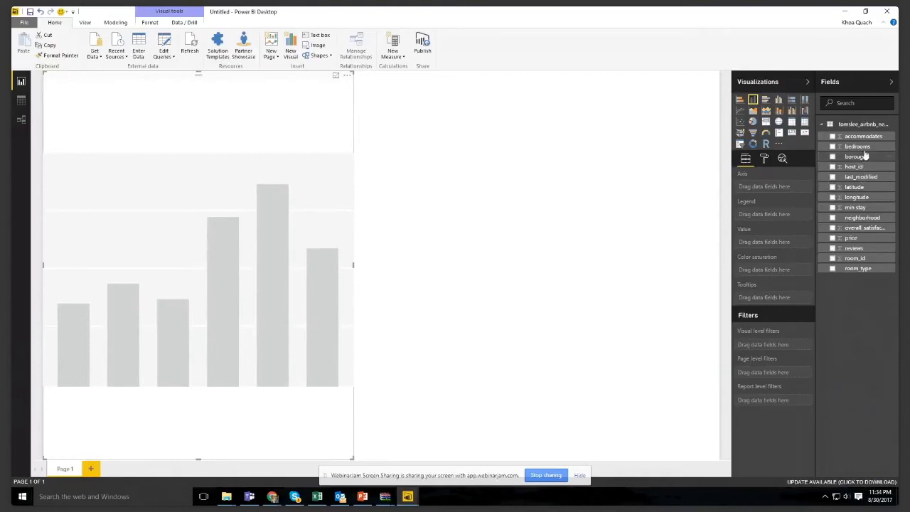
- Assign borough to the column chart's axis and last_modified to its value
left_click_drag(863, 159, 800, 190)
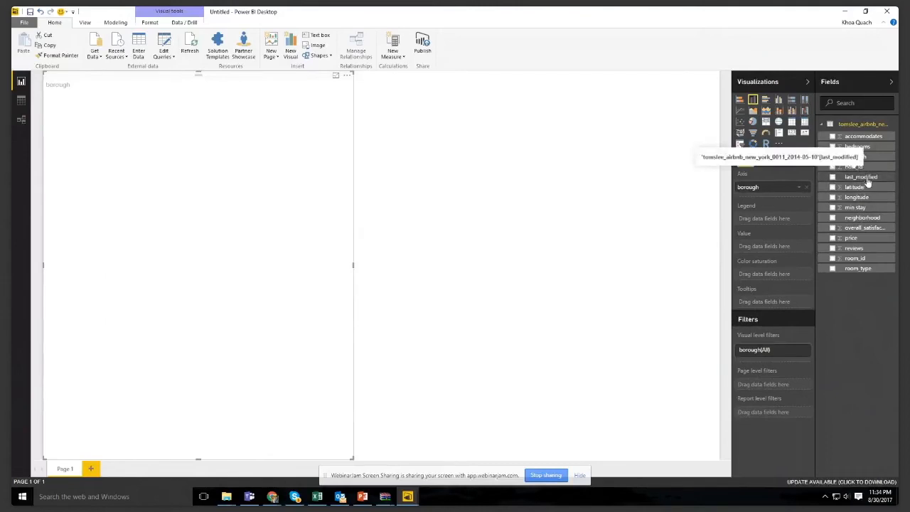
left_click_drag(867, 182, 784, 246)
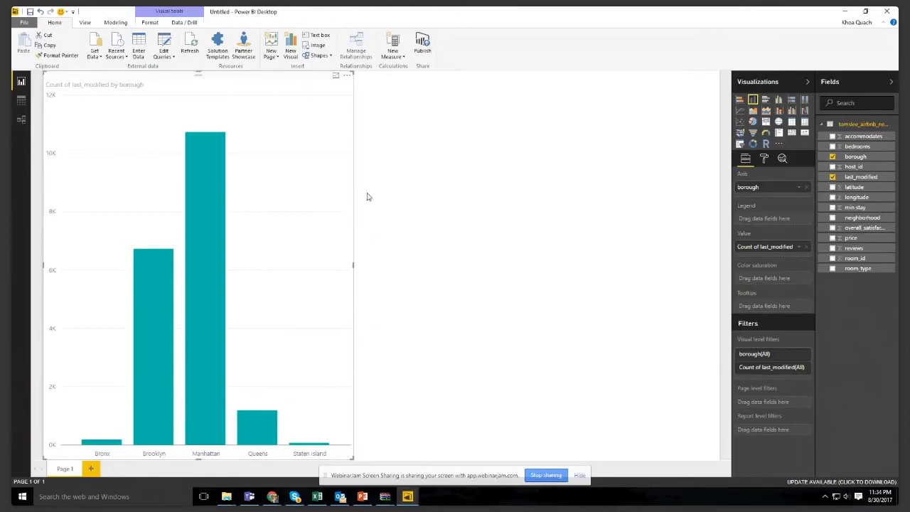
- Sort the column chart by borough, and re-sort it by Count of last_modified
left_click(347, 76)
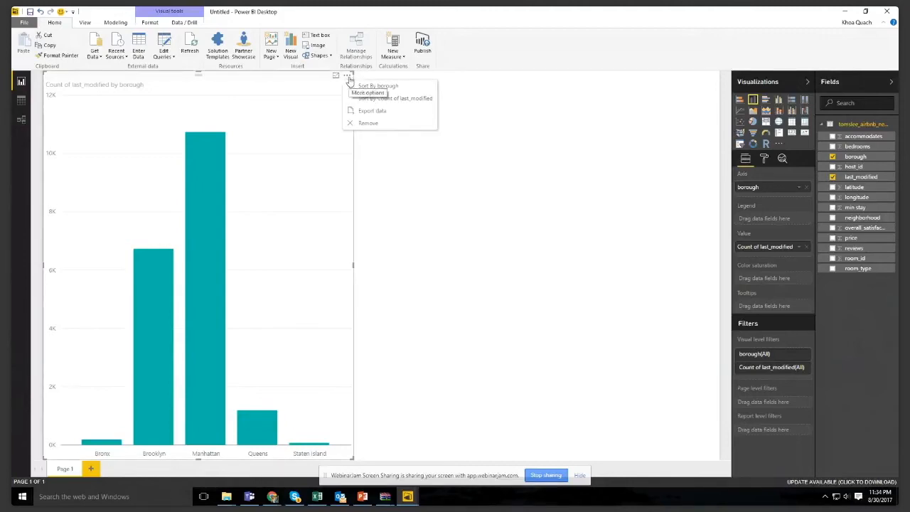
left_click(381, 87)
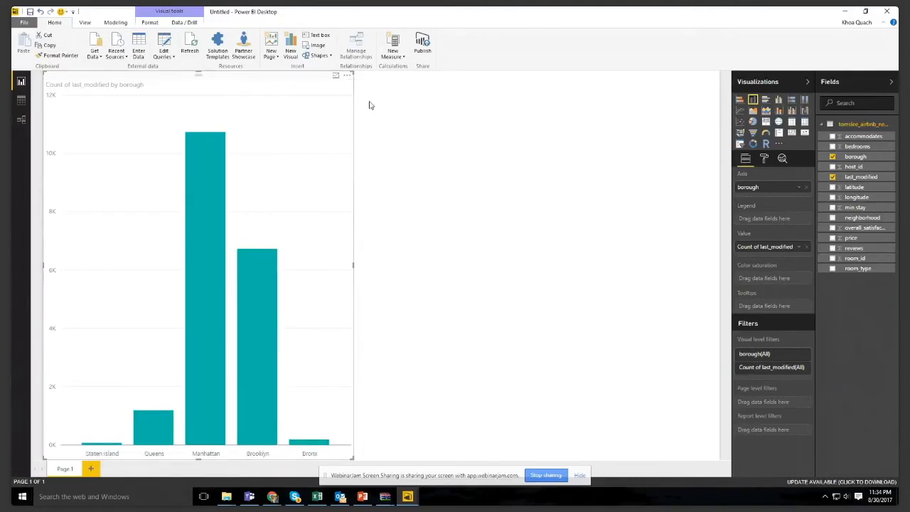
left_click(347, 74)
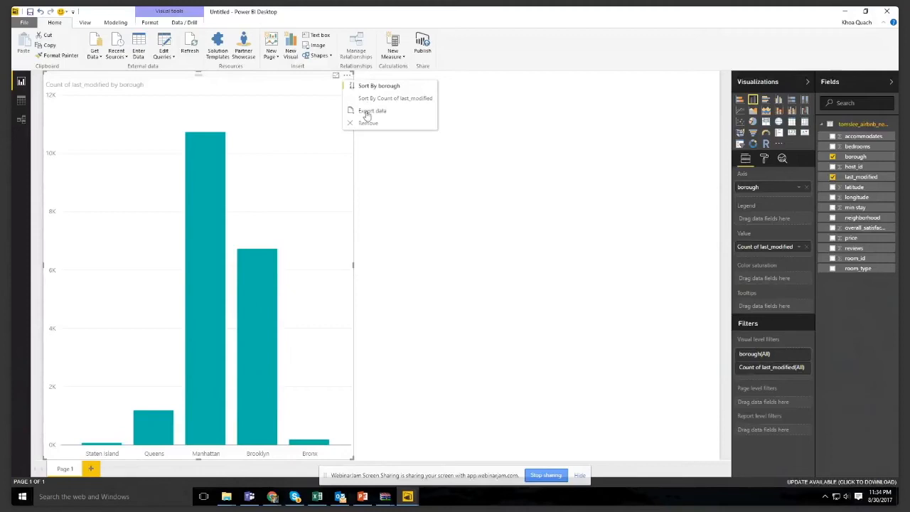
left_click(374, 99)
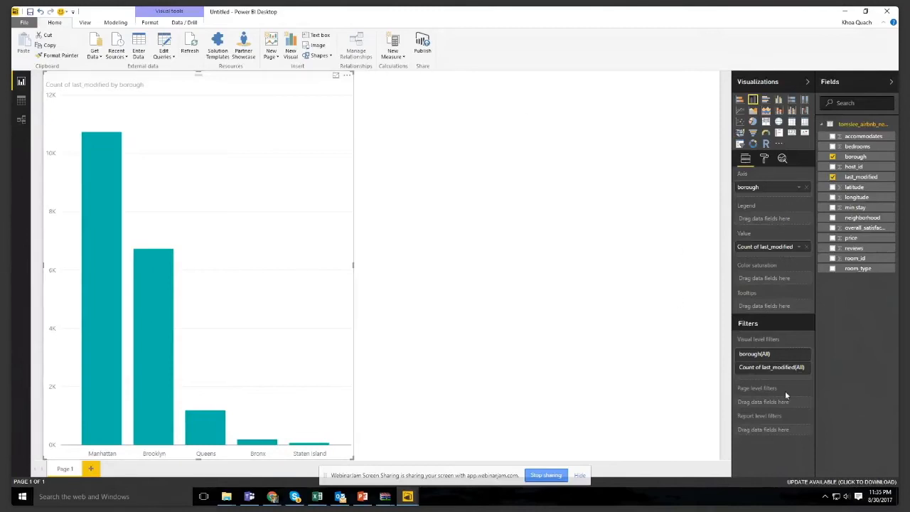
- Filter the chart's borough field to Bronx, Brooklyn and Queens with basic filtering
left_click(801, 354)
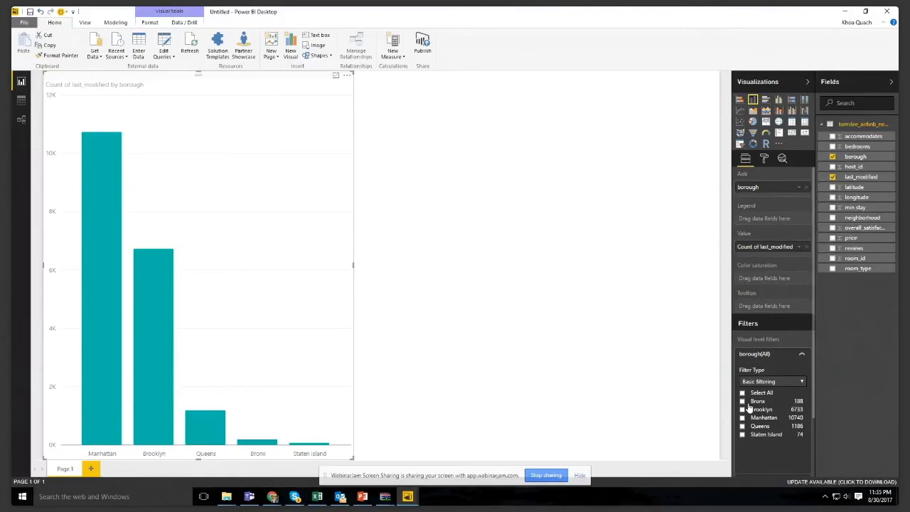
left_click(742, 402)
left_click(742, 409)
left_click(742, 426)
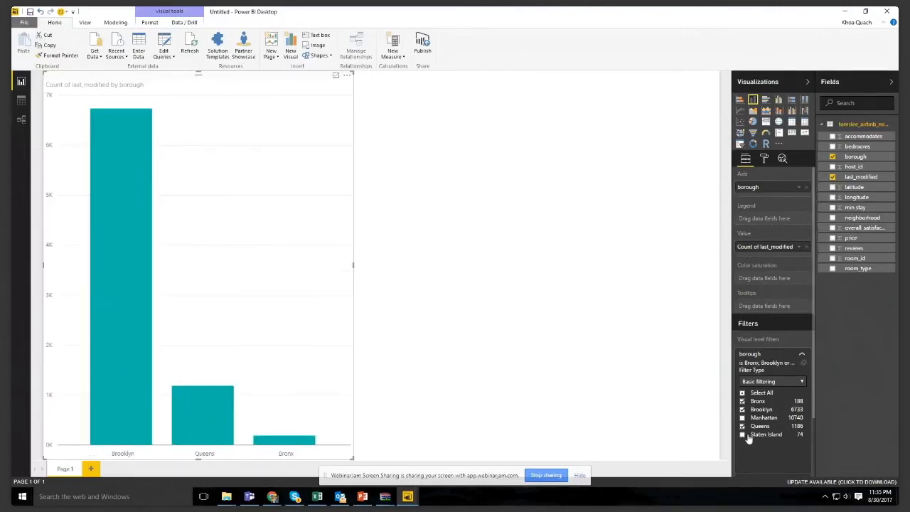
scroll(777, 399, "down", 1)
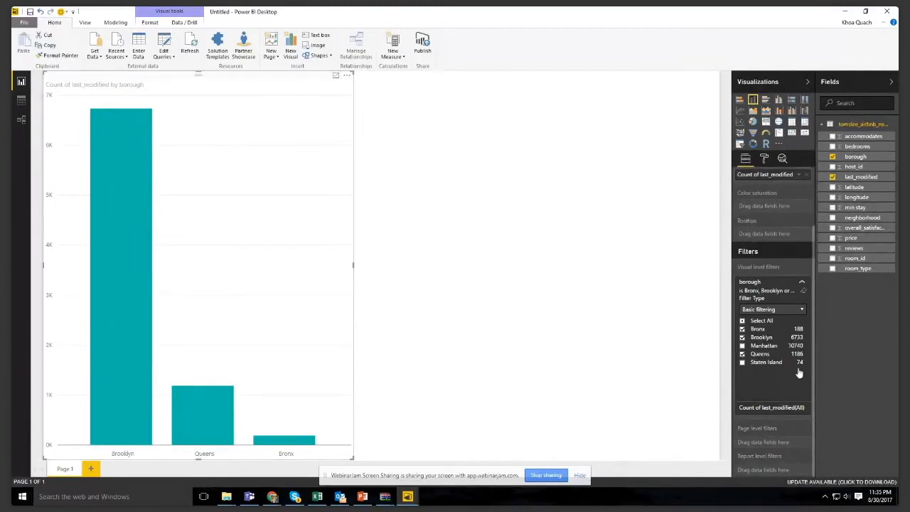
scroll(762, 268, "up", 2)
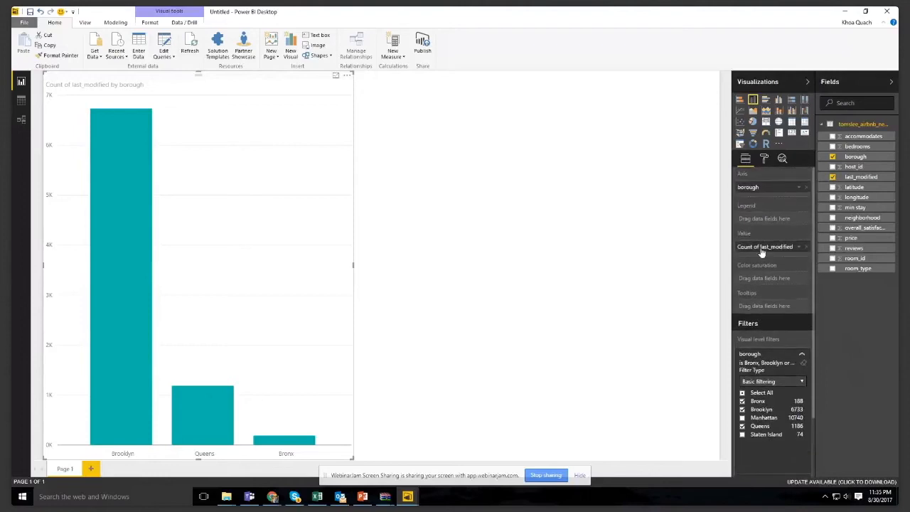
- Enable individual data colors for all boroughs, and color the Brooklyn column red and the Queens column purple
left_click(765, 164)
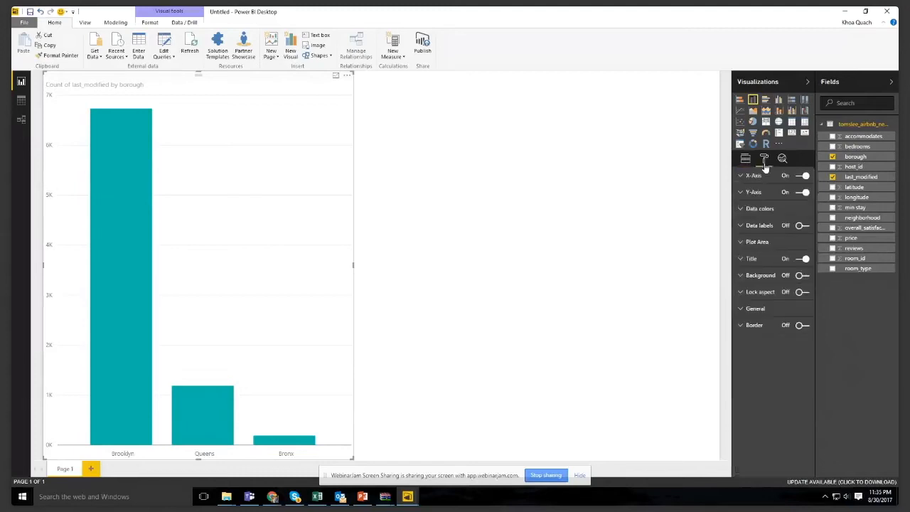
left_click(753, 209)
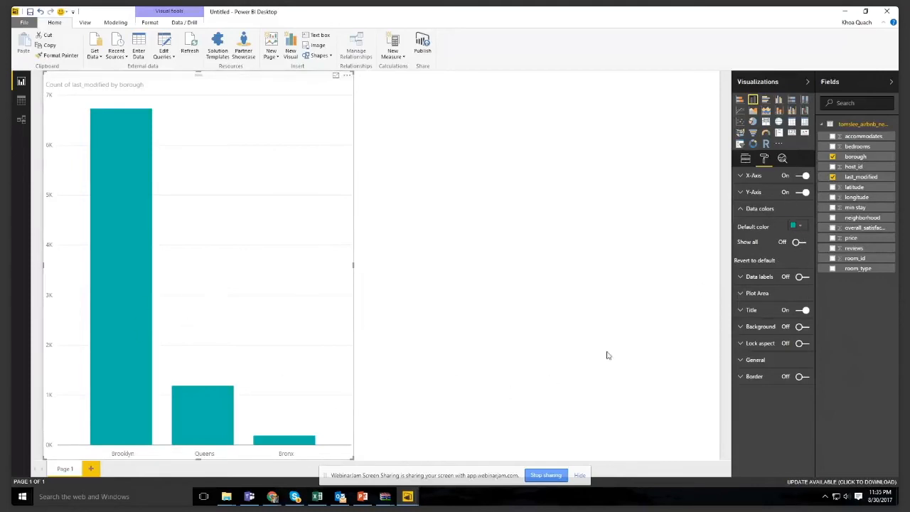
left_click(799, 227)
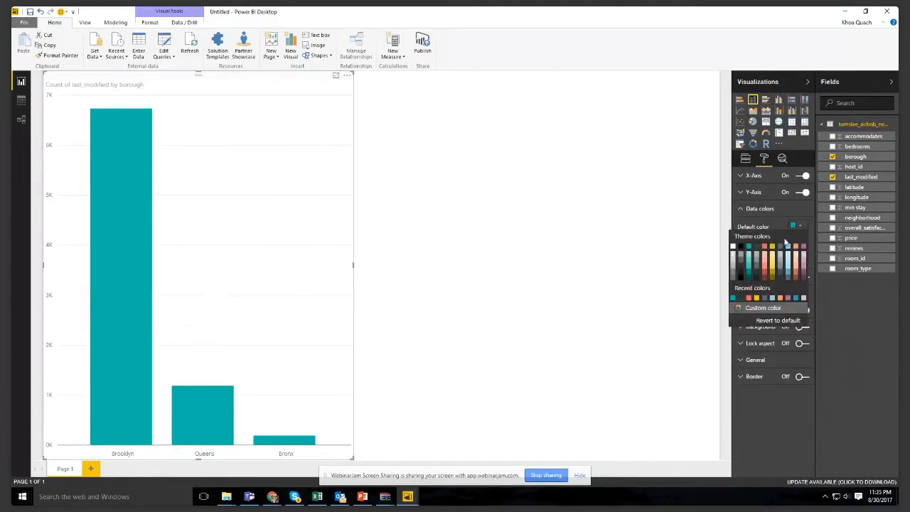
left_click(798, 243)
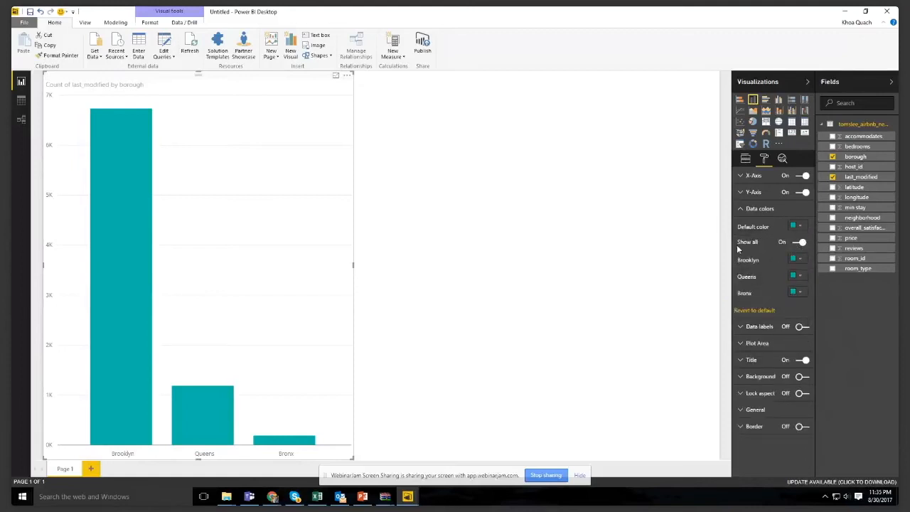
left_click(797, 260)
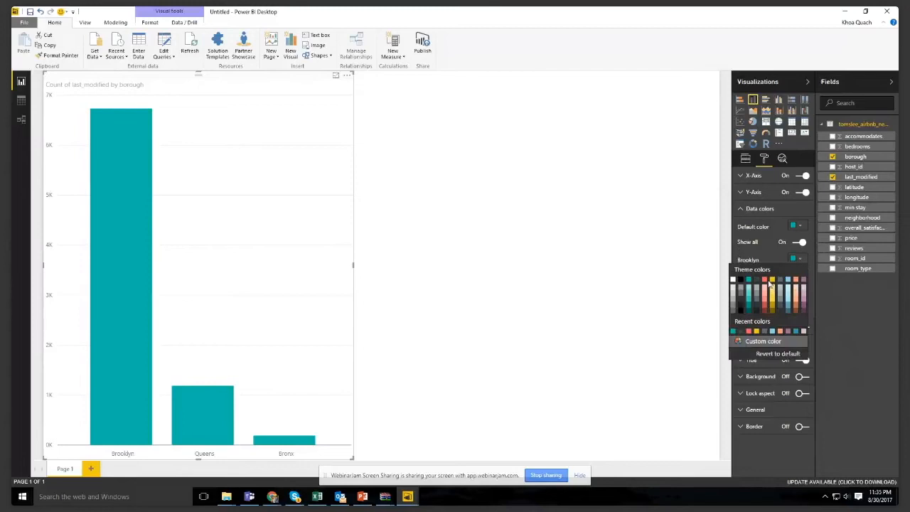
left_click(764, 280)
left_click(799, 276)
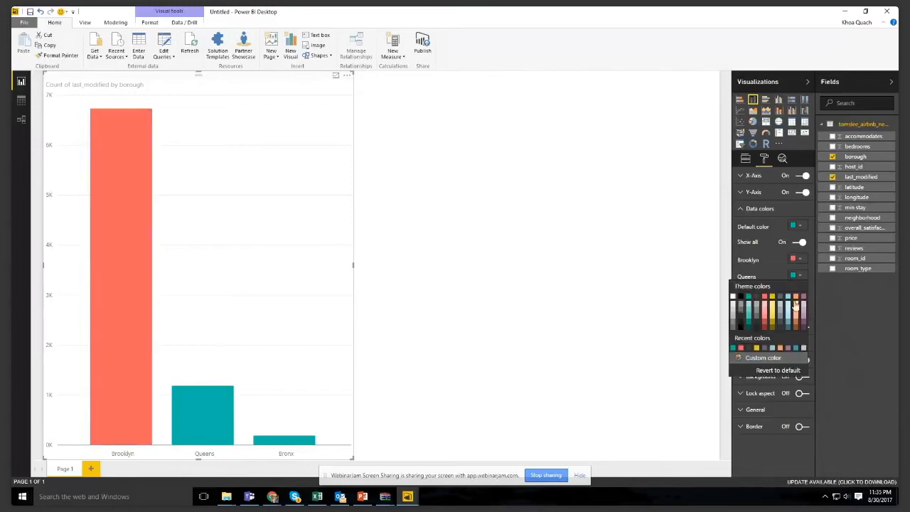
left_click(805, 301)
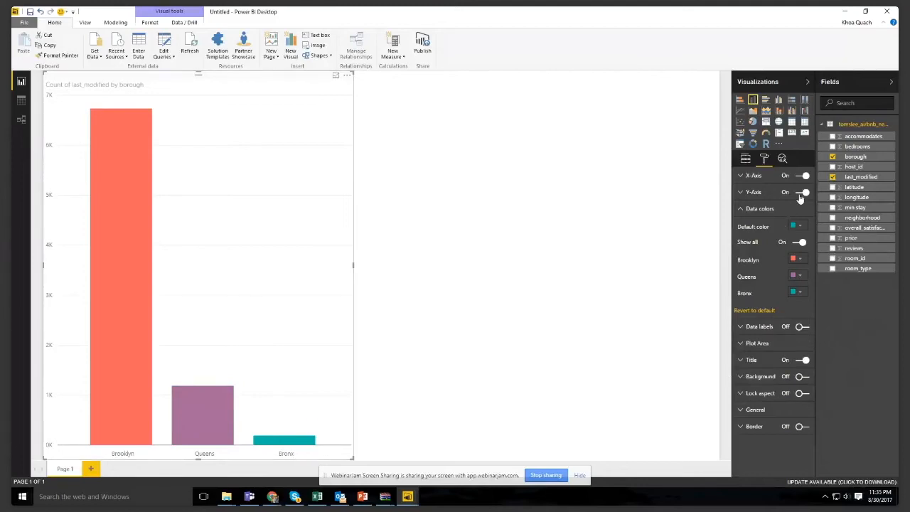
- Turn on the column chart's border and check its general position and size settings
left_click(799, 427)
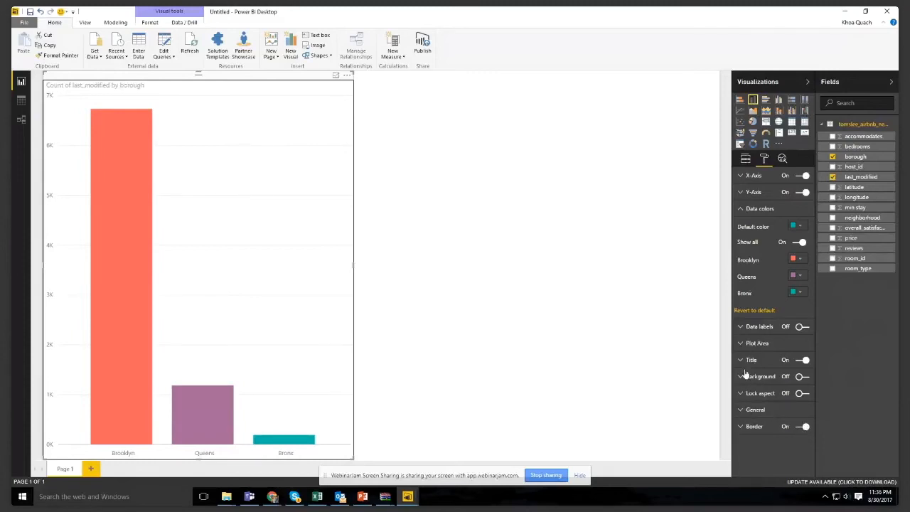
left_click(763, 410)
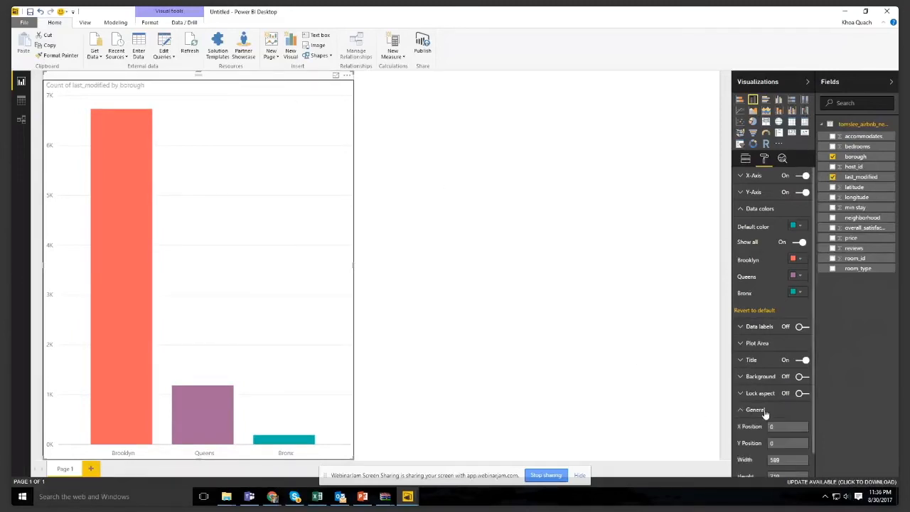
left_click(744, 412)
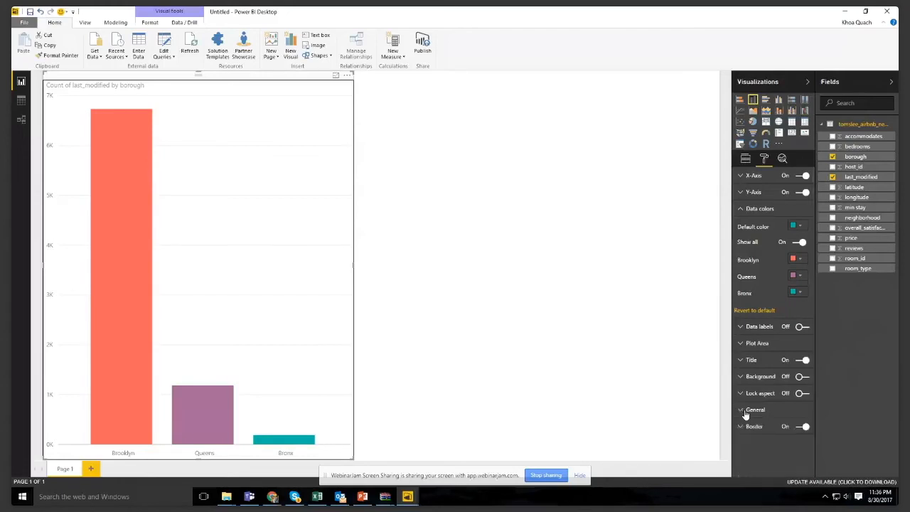
- Change the column chart's title to "Booking per Boroughs" and turn on its data labels
left_click(741, 361)
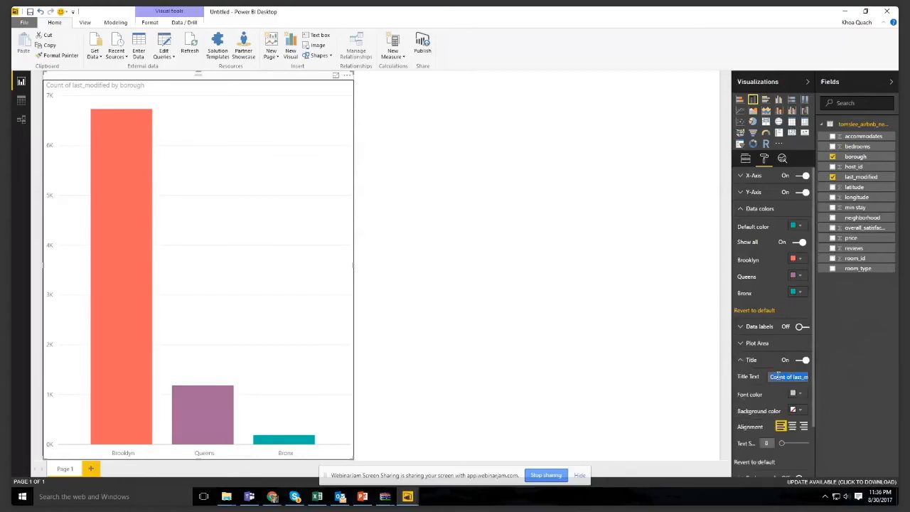
type("c")
type("ooking per Boroughs")
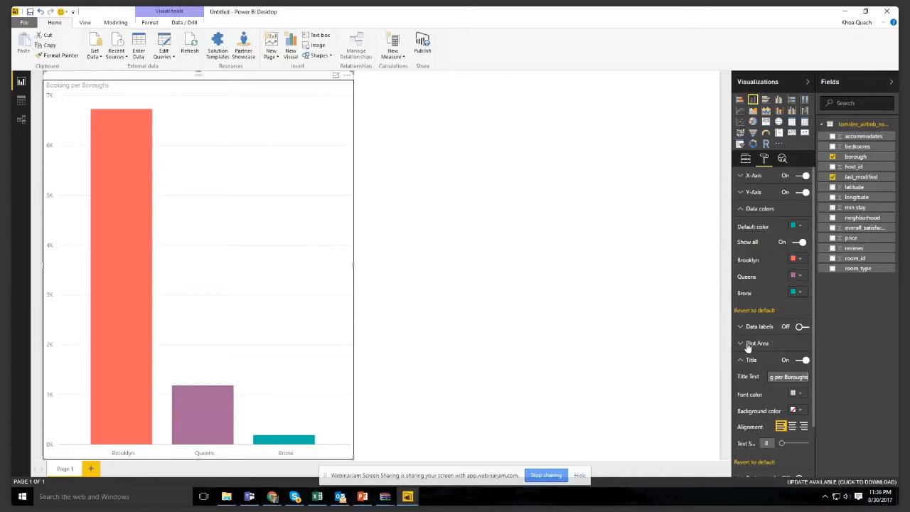
left_click(799, 328)
left_click(741, 362)
left_click(640, 373)
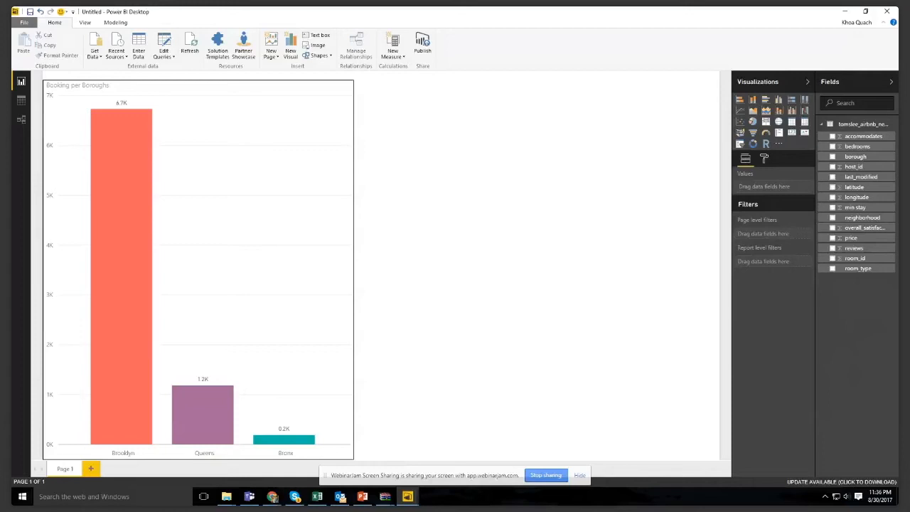
- Add a funnel chart filling the space beside the column chart, grouped by overall_satisfaction with Count of last_modified as values
left_click(752, 133)
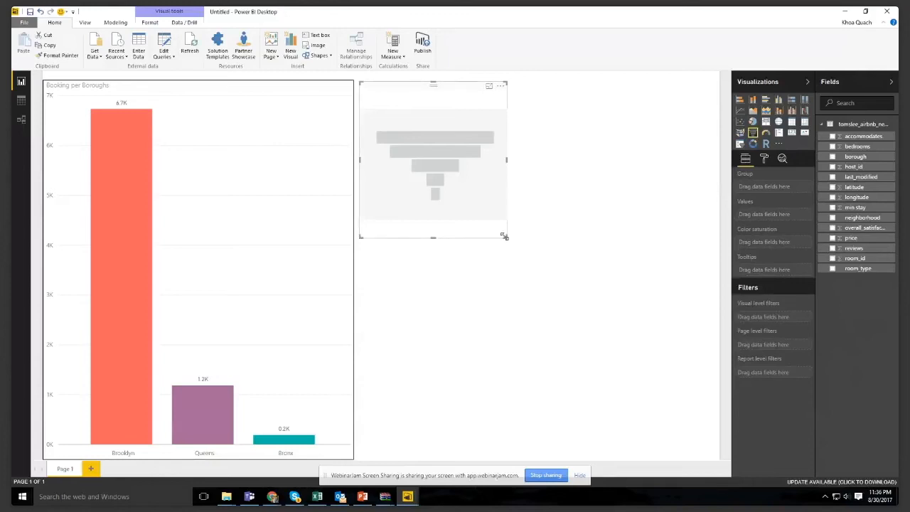
left_click_drag(506, 237, 717, 458)
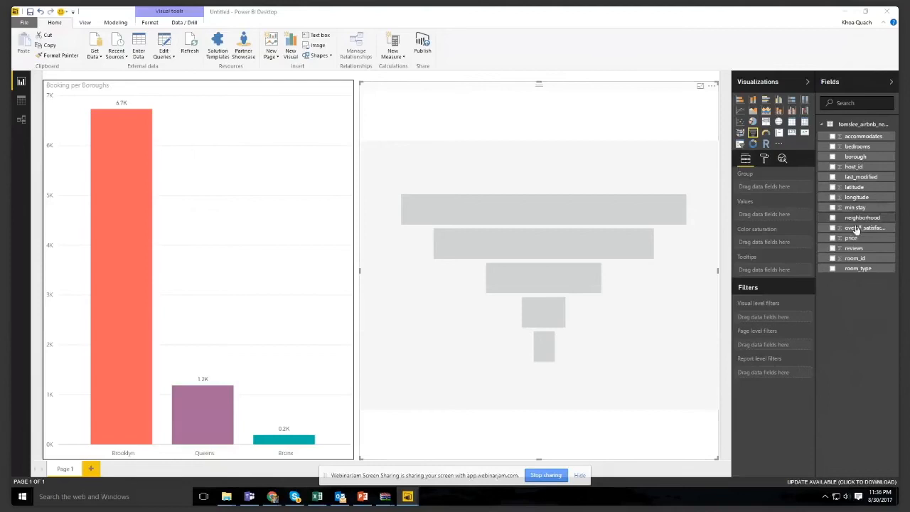
left_click_drag(867, 231, 819, 217)
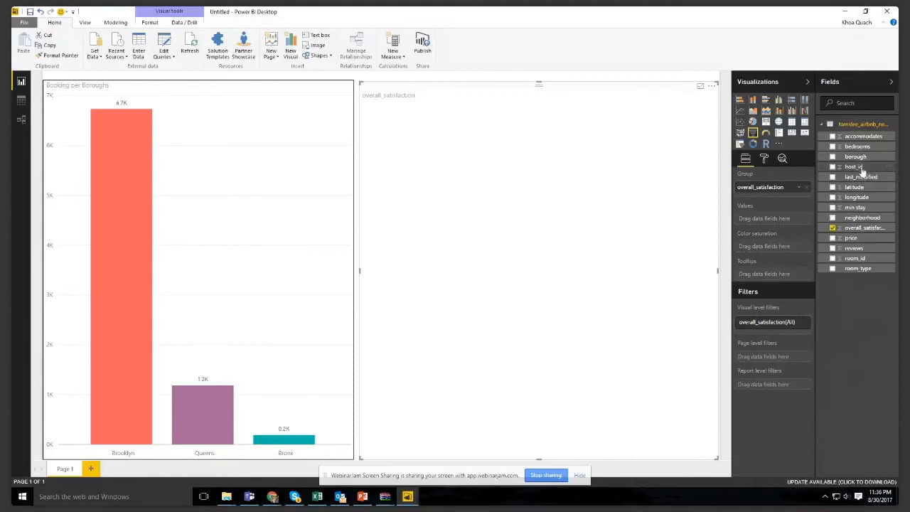
left_click_drag(861, 177, 791, 225)
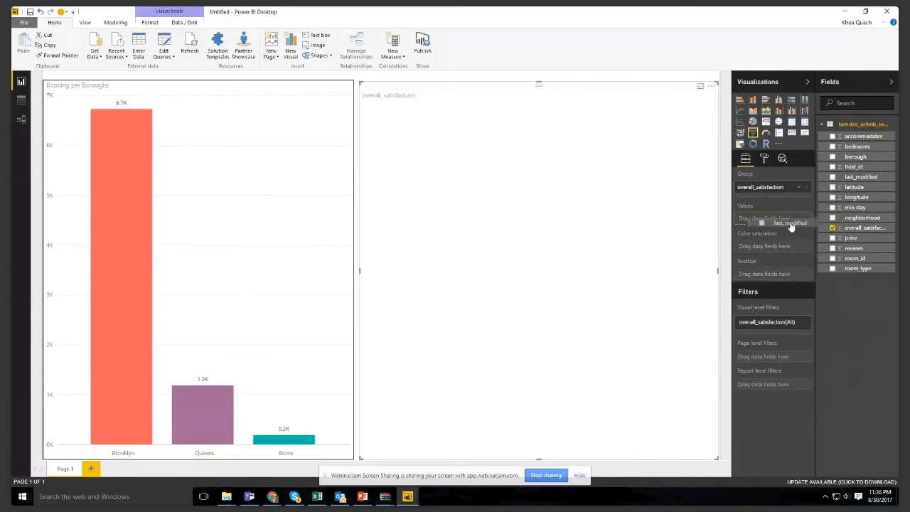
left_click_drag(792, 225, 791, 222)
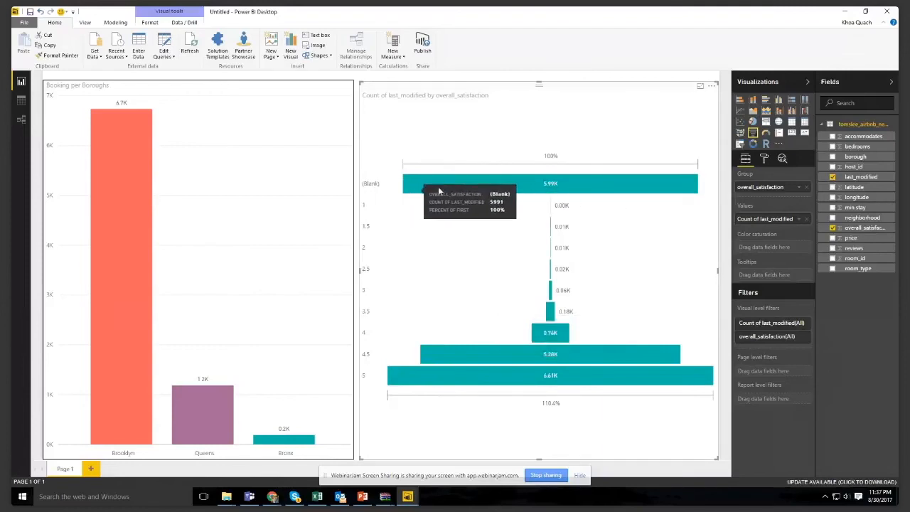
- Filter the funnel's overall_satisfaction field with basic filtering to include every rating except (Blank)
left_click(801, 326)
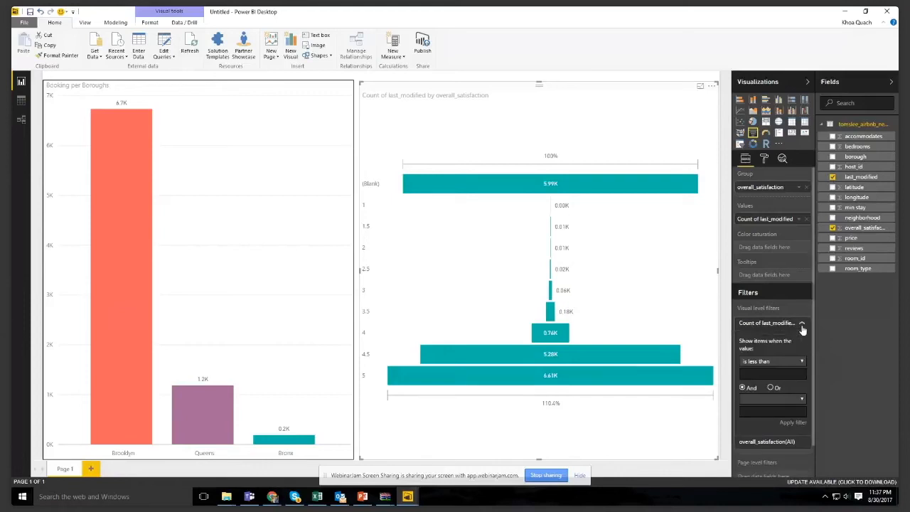
left_click(803, 325)
left_click(801, 337)
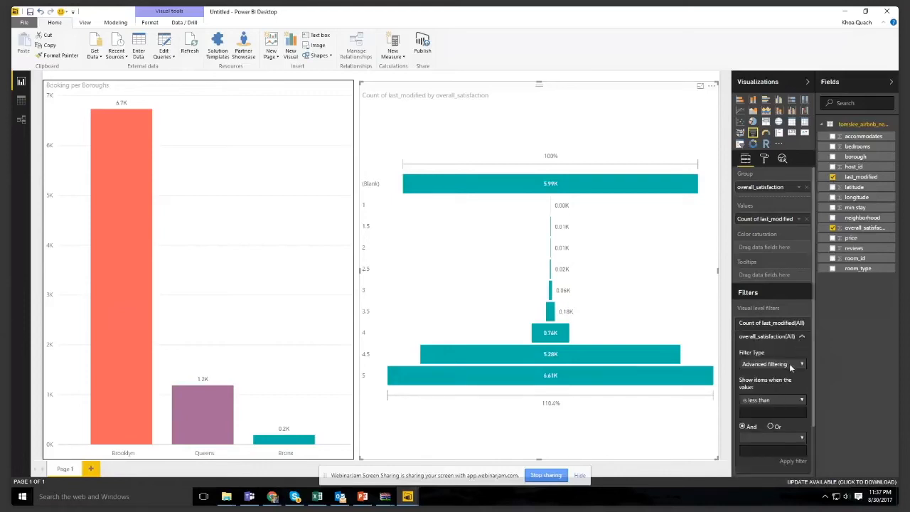
left_click(791, 367)
left_click(775, 381)
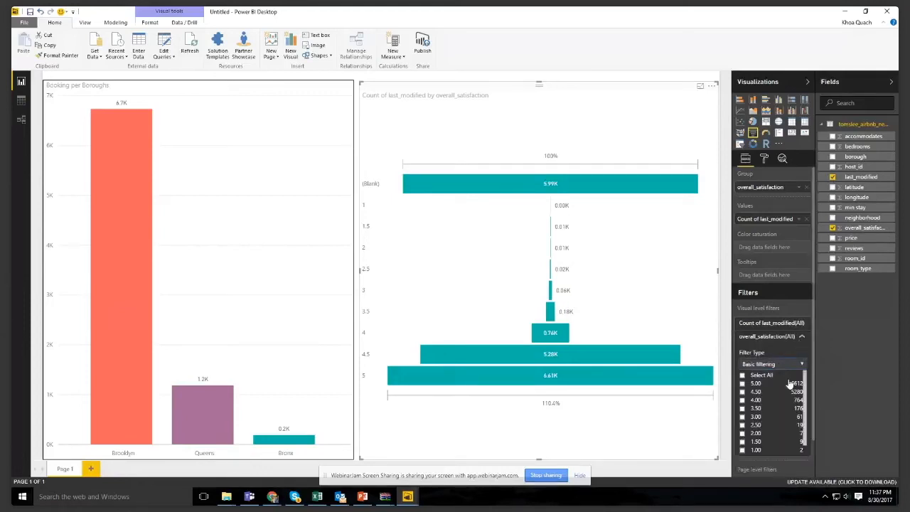
left_click(742, 375)
scroll(742, 402, "down", 2)
left_click(743, 409)
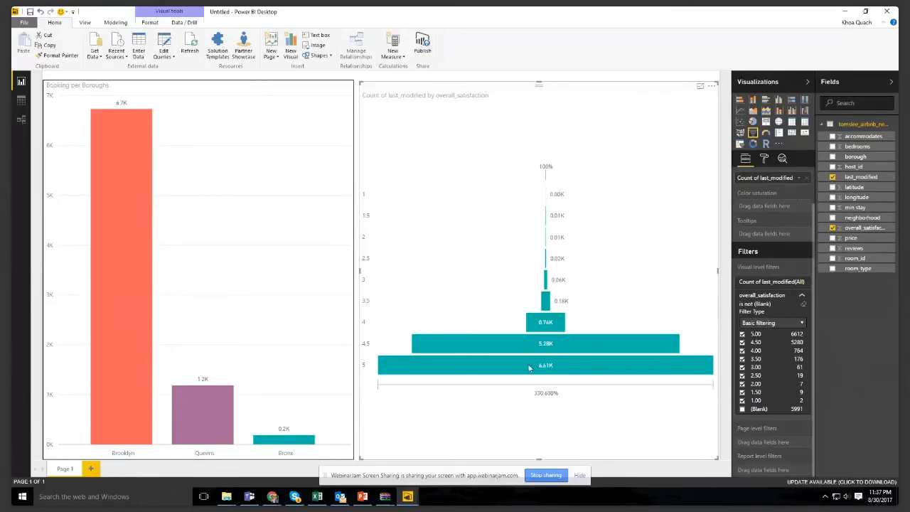
- Cross-highlight the boroughs by satisfaction ratings 5 and 4.5, and the funnel by Brooklyn, Queens and Bronx
left_click(458, 368)
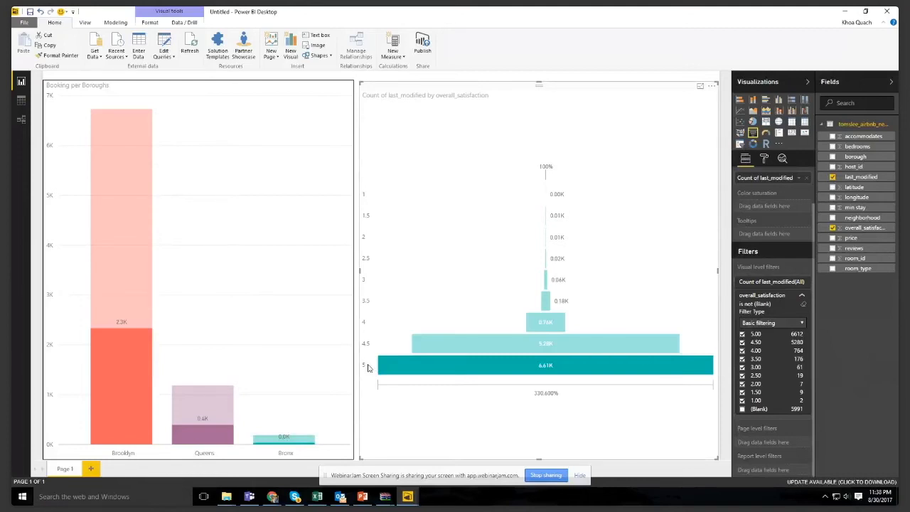
left_click(441, 344)
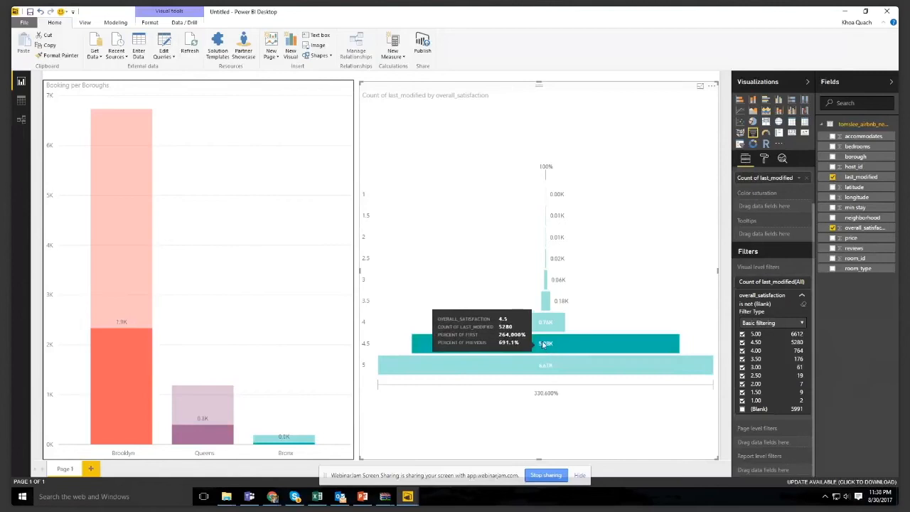
left_click(129, 312)
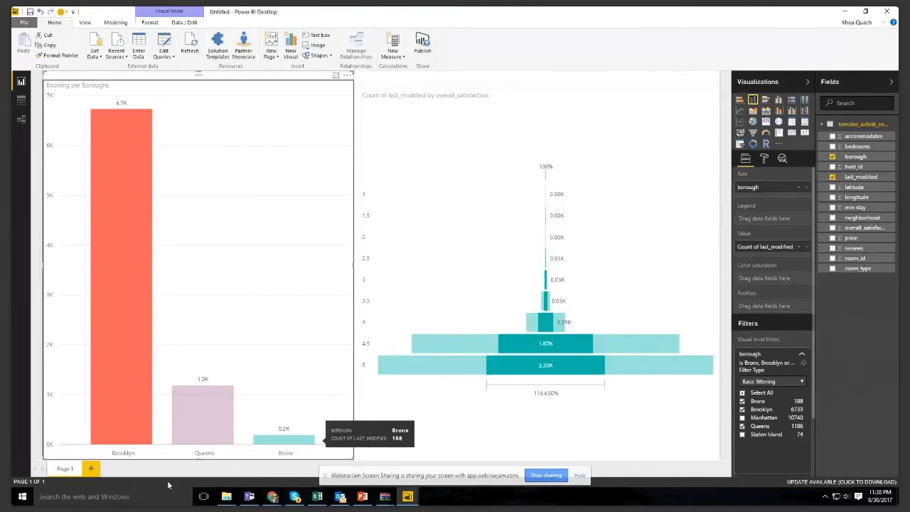
left_click(195, 431)
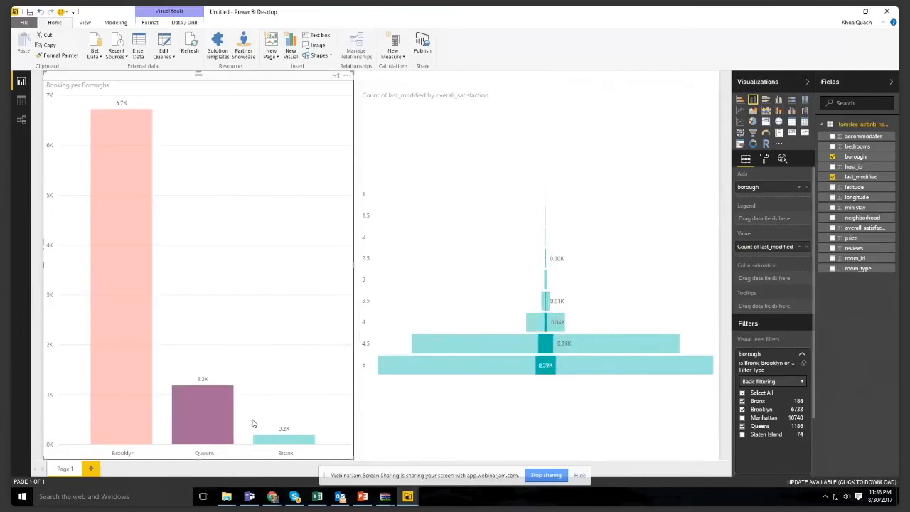
left_click(276, 440)
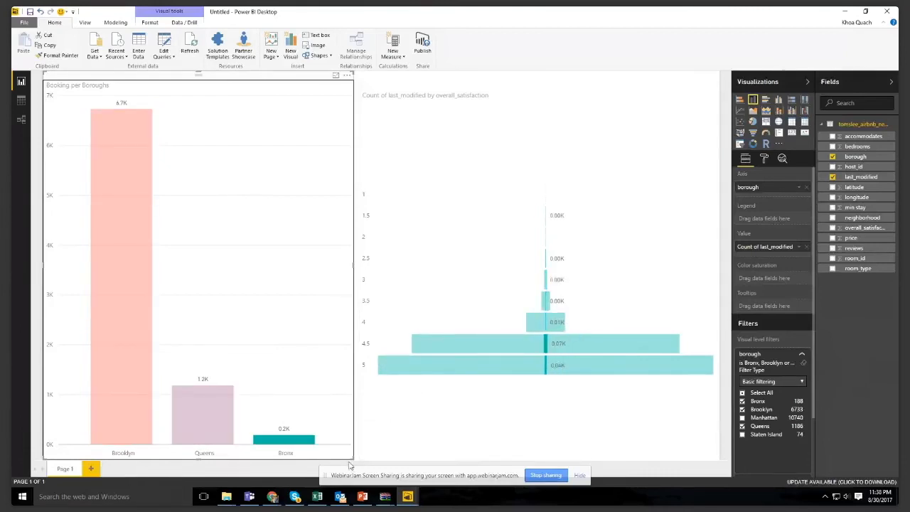
left_click(446, 425)
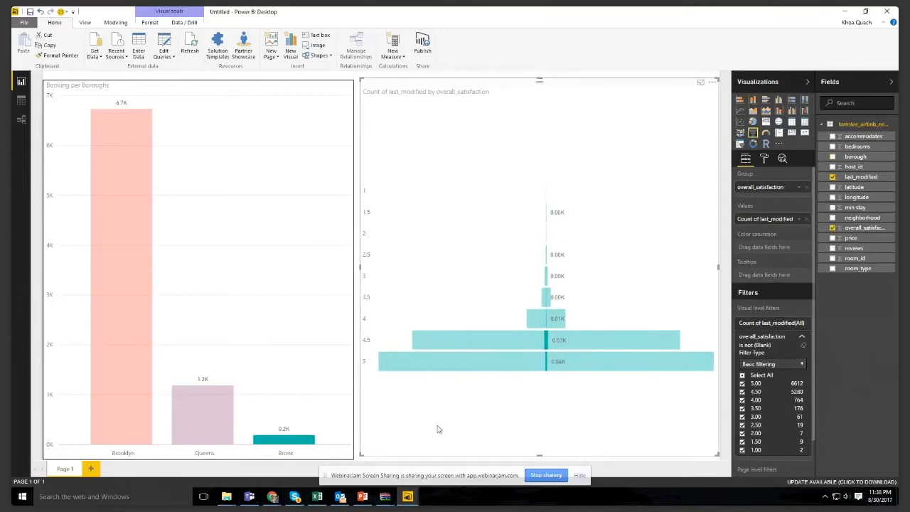
- Compare the boroughs' satisfaction ratings again by selecting the Brooklyn, Queens and Bronx columns in turn, ending on Brooklyn
left_click(129, 327)
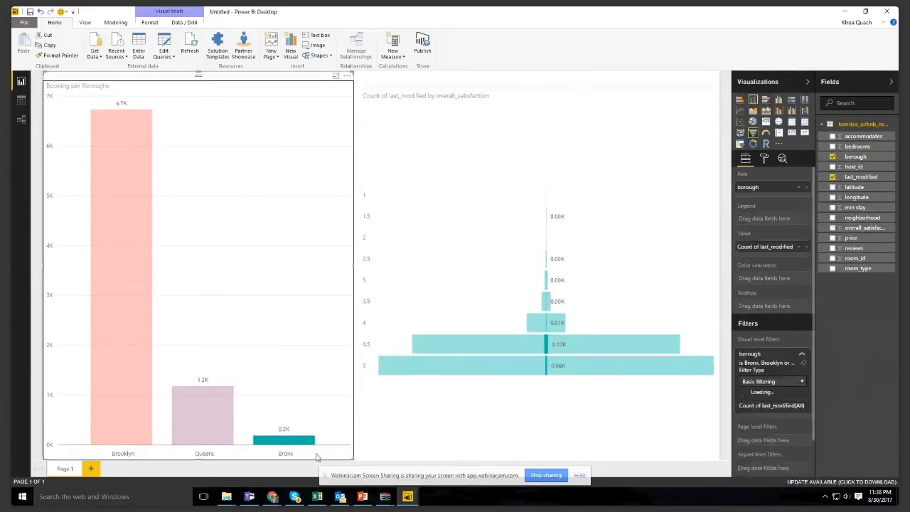
left_click(129, 331)
left_click(229, 405)
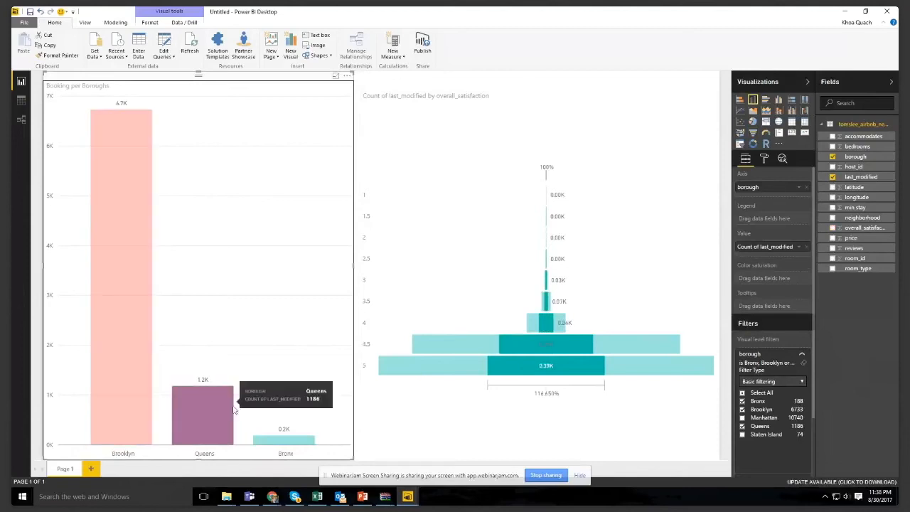
left_click(302, 438)
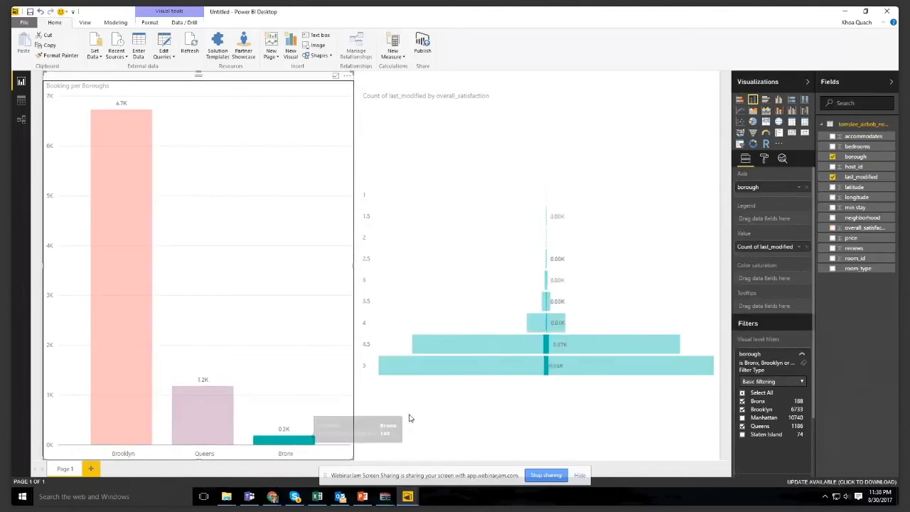
left_click(181, 421)
left_click(122, 371)
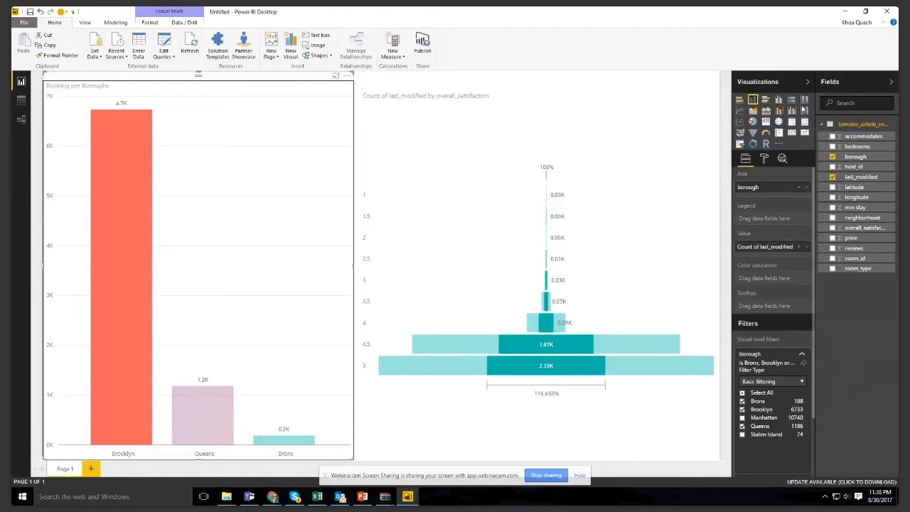
- Add a new report page with an enlarged pie chart showing Count of last_modified by bedrooms
left_click(92, 469)
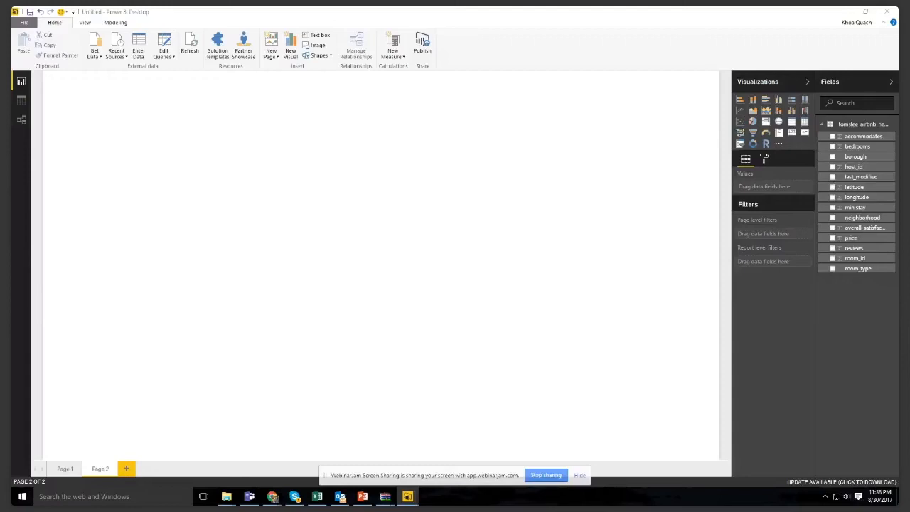
left_click(754, 122)
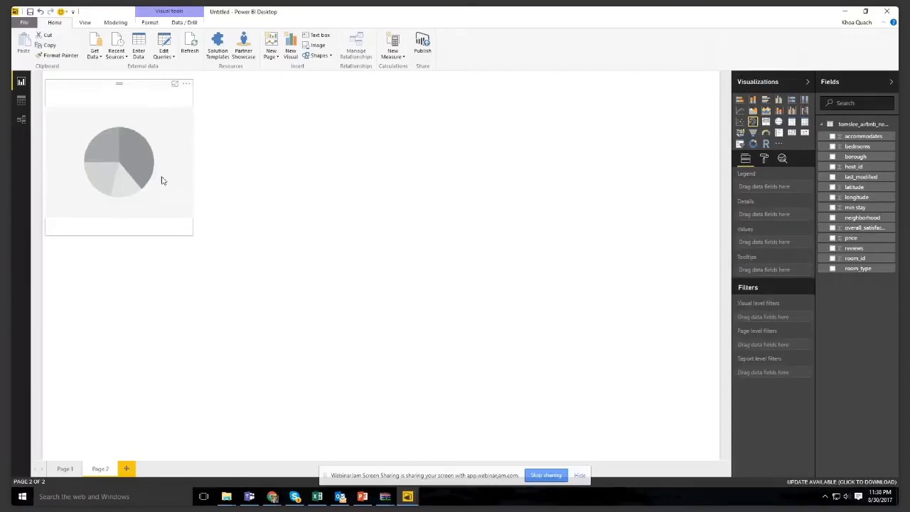
left_click_drag(191, 233, 386, 490)
left_click(473, 343)
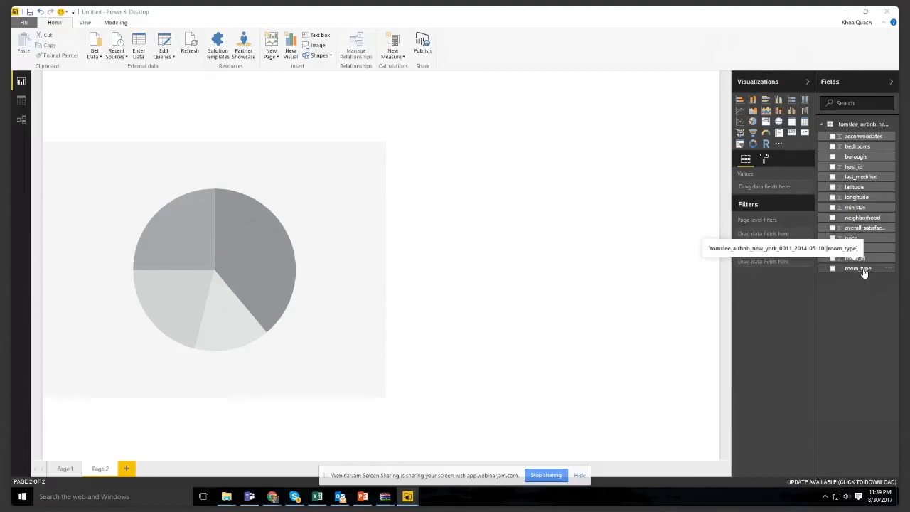
left_click_drag(857, 147, 289, 265)
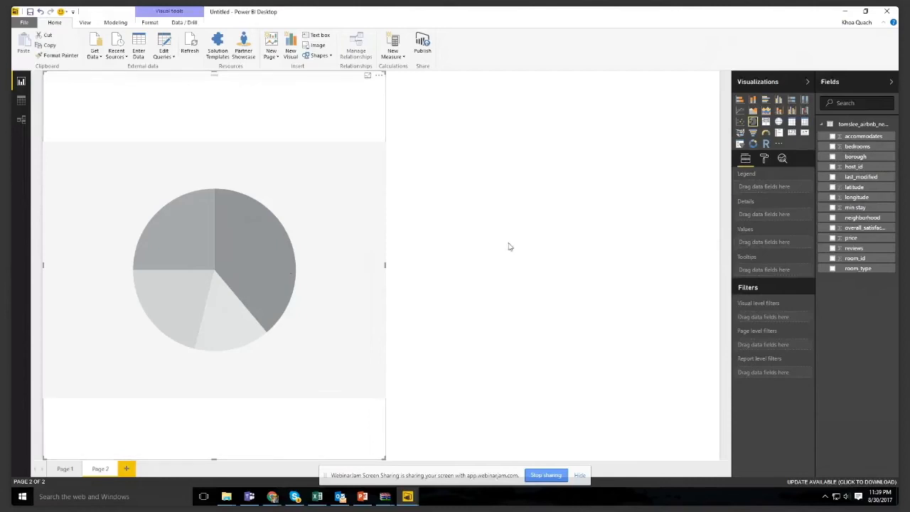
left_click_drag(853, 147, 797, 187)
left_click_drag(869, 178, 803, 247)
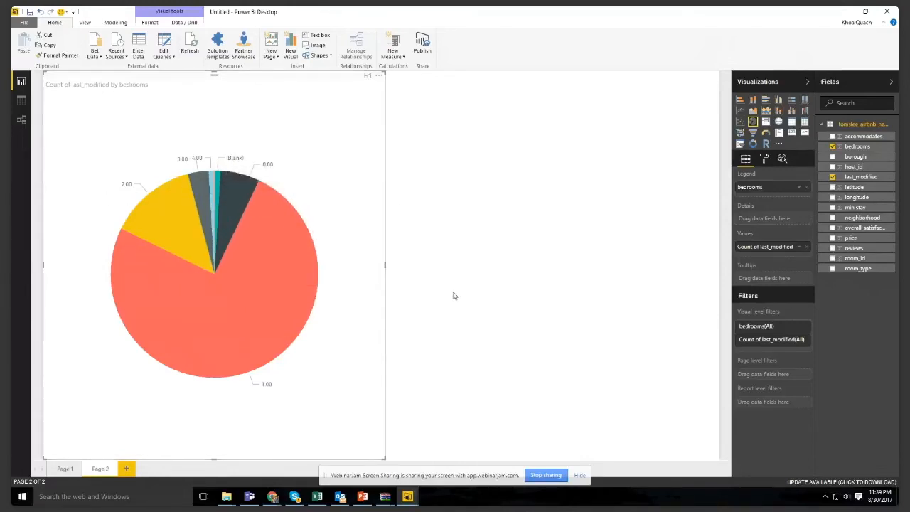
- Add a separate clustered bar chart filling the area beside the pie chart, showing Count of last_modified by room_type
left_click(765, 101)
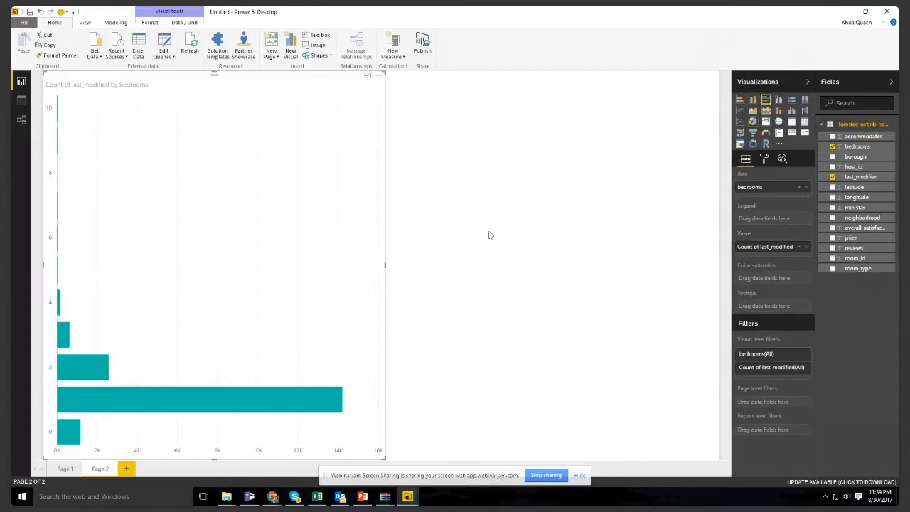
left_click(753, 121)
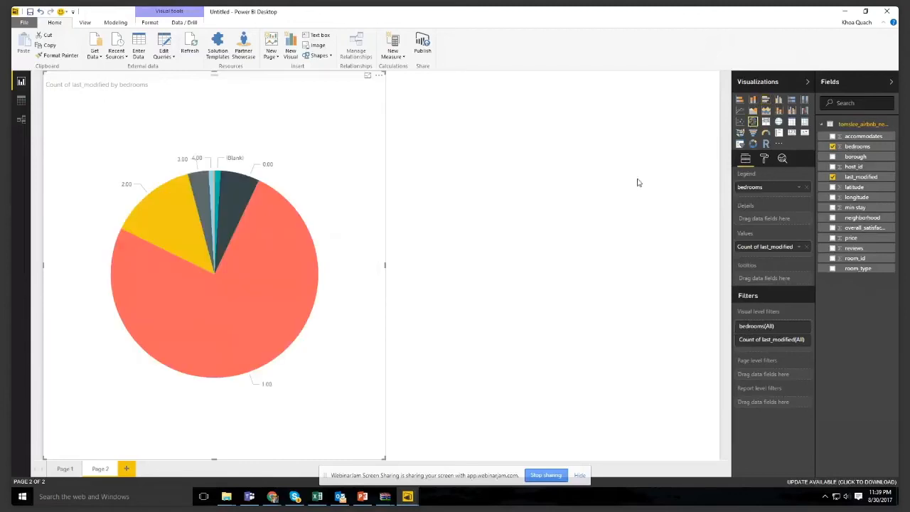
left_click(671, 150)
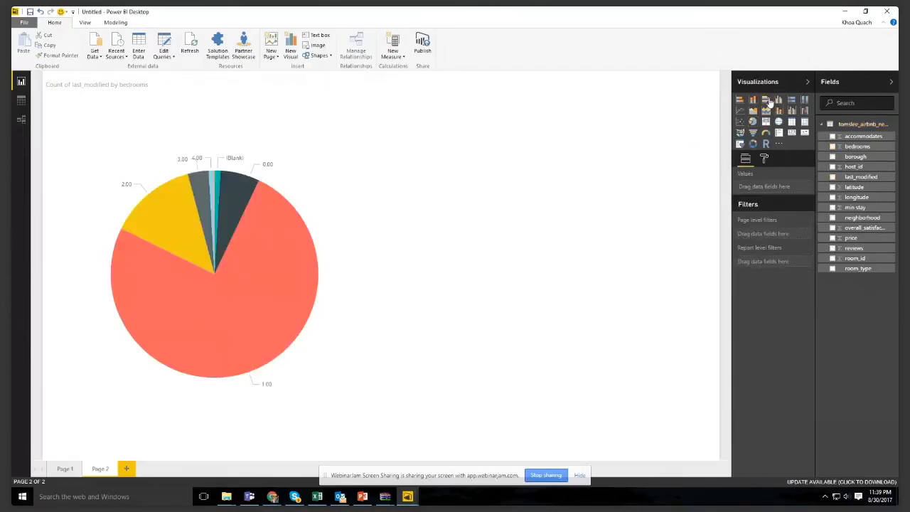
left_click(765, 100)
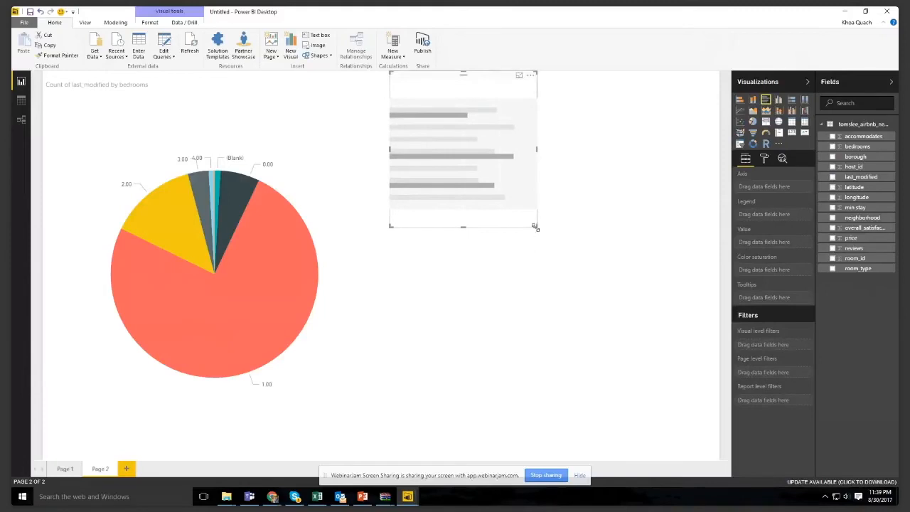
left_click_drag(534, 226, 717, 458)
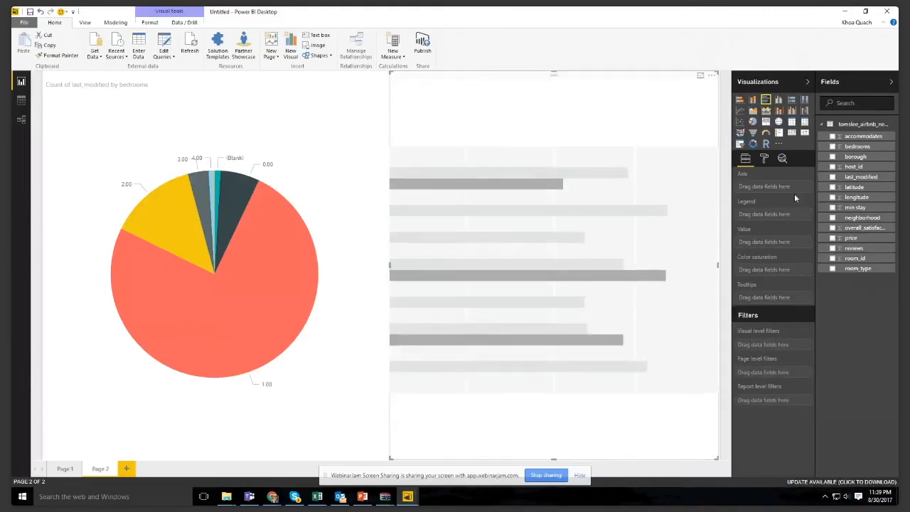
left_click_drag(867, 269, 789, 192)
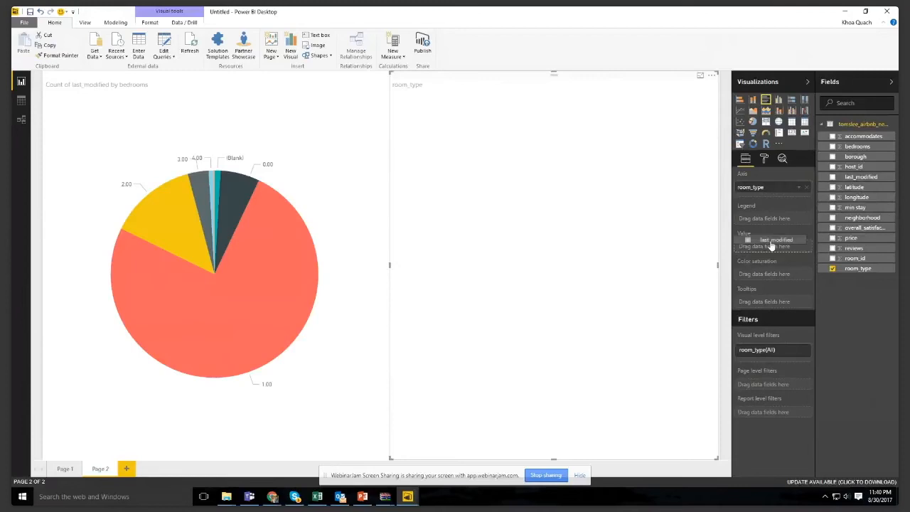
left_click_drag(772, 252, 771, 252)
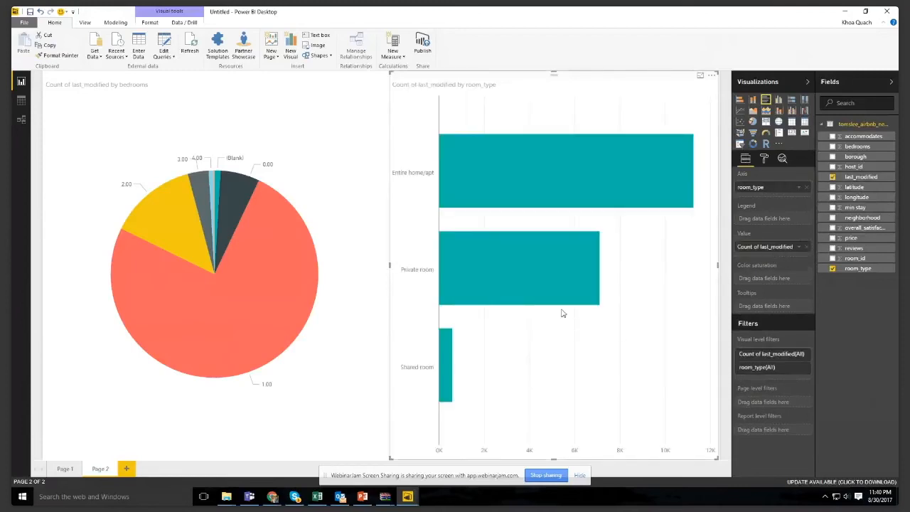
mouse_move(581, 195)
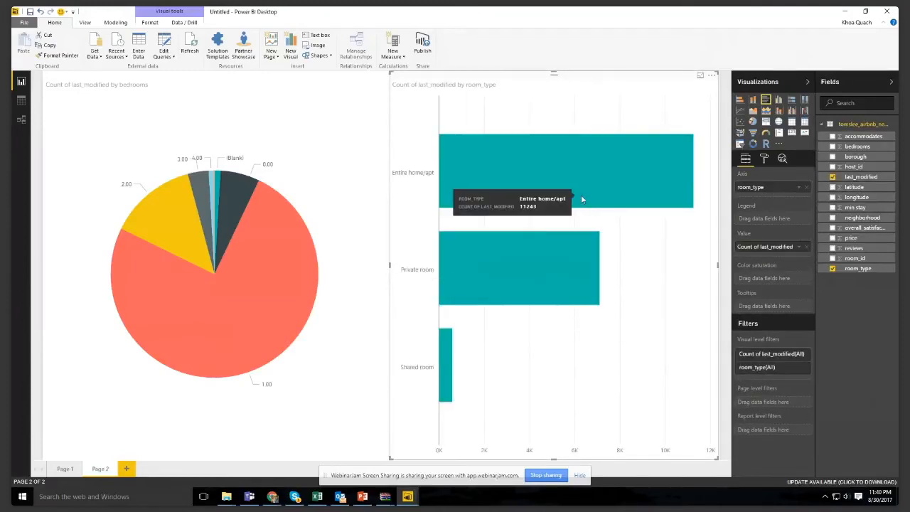
- Cross-highlight the bedrooms pie chart by the Entire home/apt room type
left_click(535, 179)
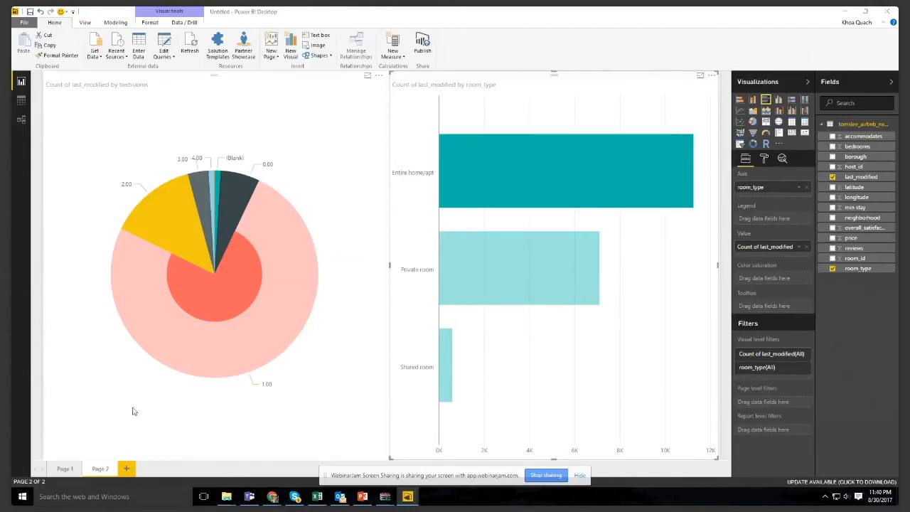
- Add a new report page with a page-filling map plotting latitude and longitude, with bubbles sized by accommodates
left_click(126, 468)
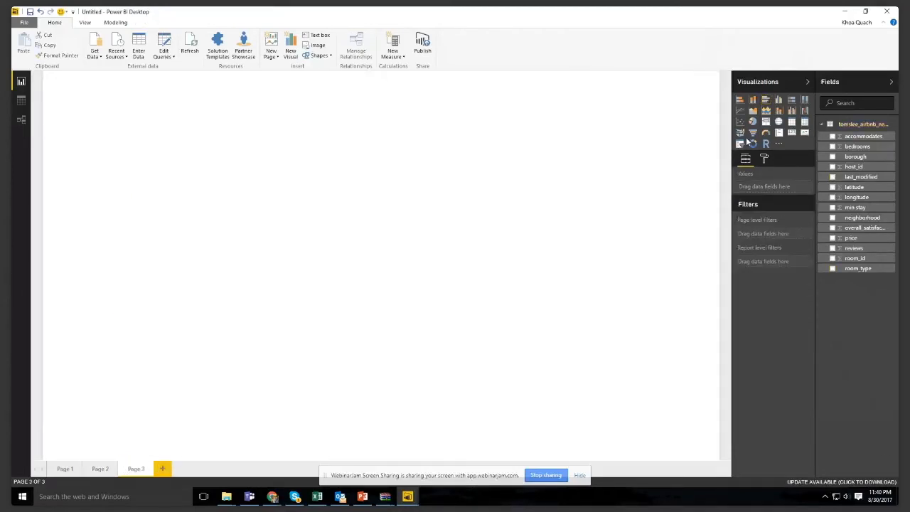
left_click(779, 124)
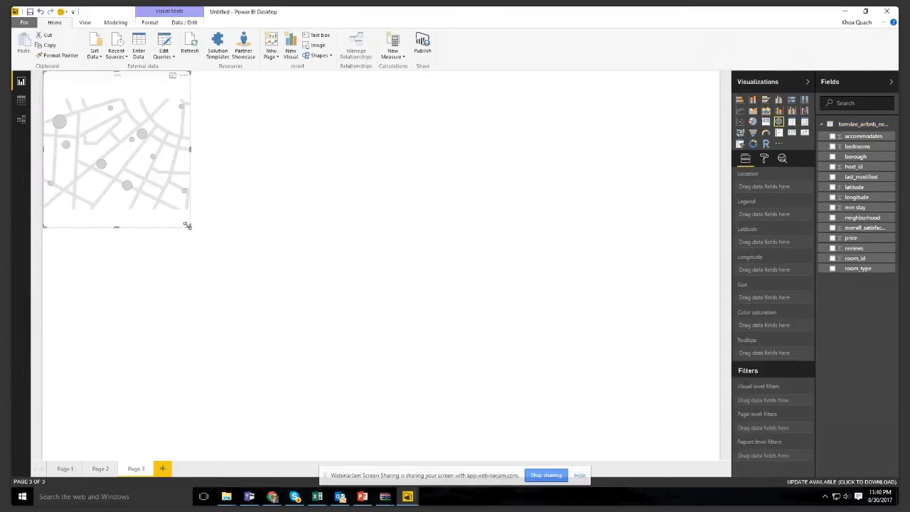
left_click_drag(189, 227, 716, 458)
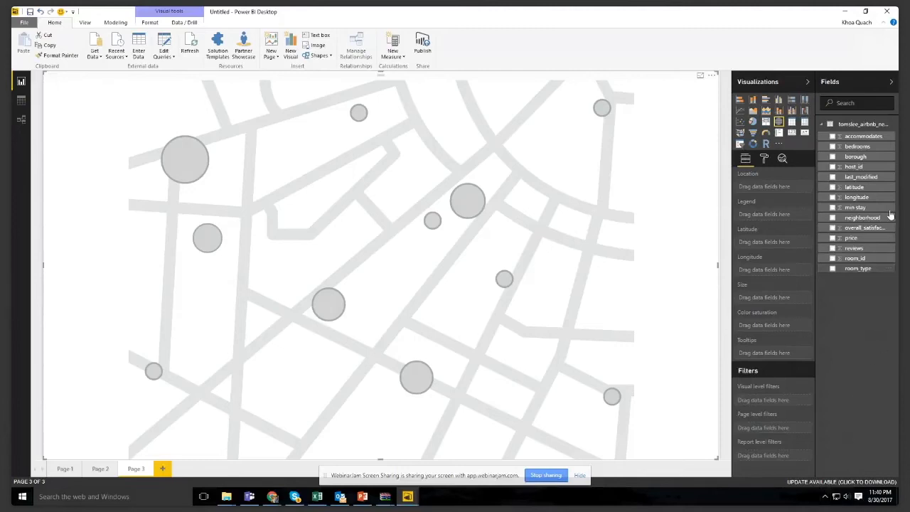
left_click_drag(870, 192, 775, 244)
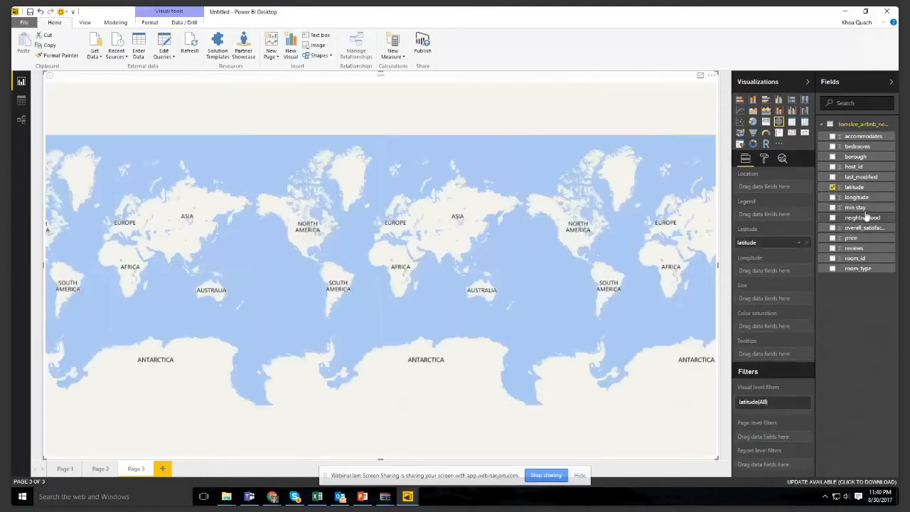
left_click_drag(859, 198, 772, 272)
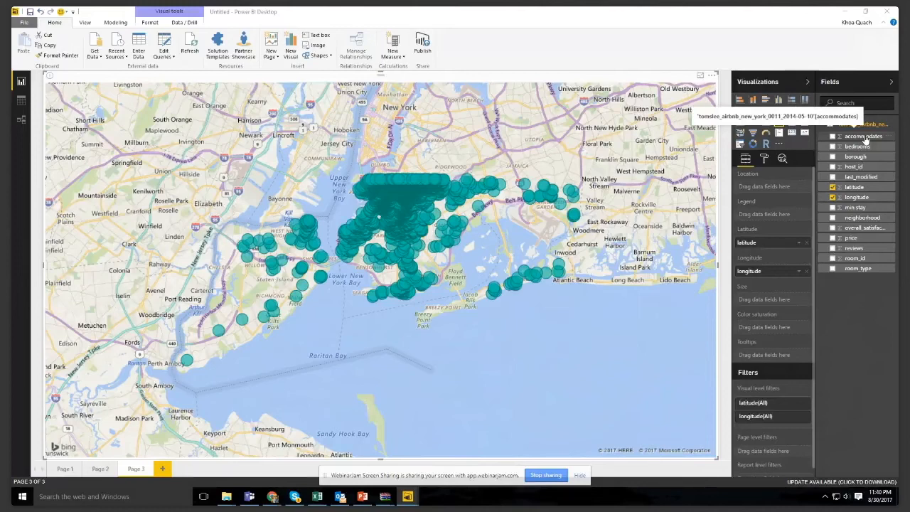
left_click_drag(865, 139, 776, 299)
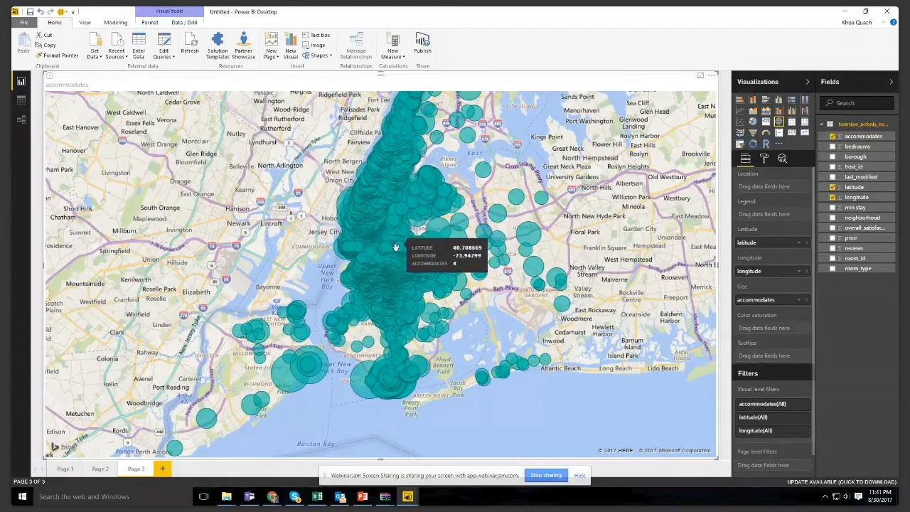
- Set the map's bubble size to the minimum of 0%
scroll(396, 246, "up", 5)
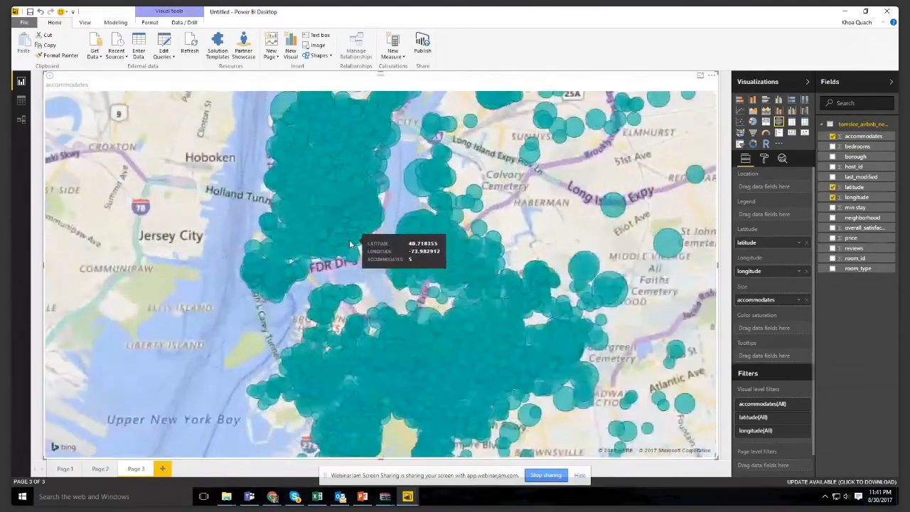
scroll(337, 204, "up", 3)
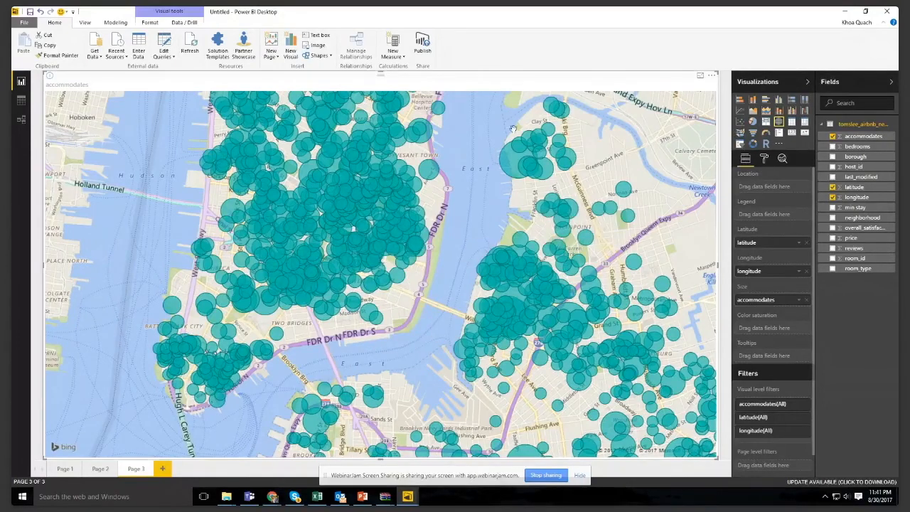
left_click(765, 159)
scroll(411, 314, "down", 2)
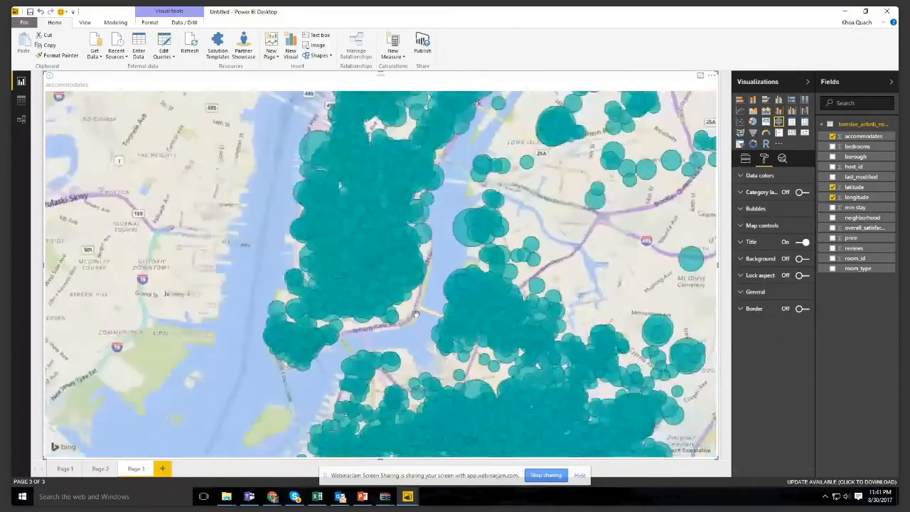
left_click(756, 209)
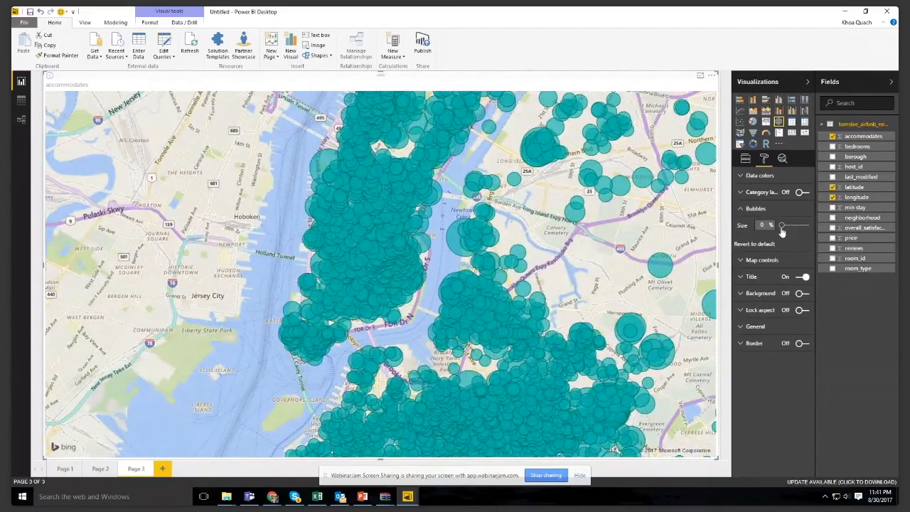
left_click_drag(782, 225, 766, 238)
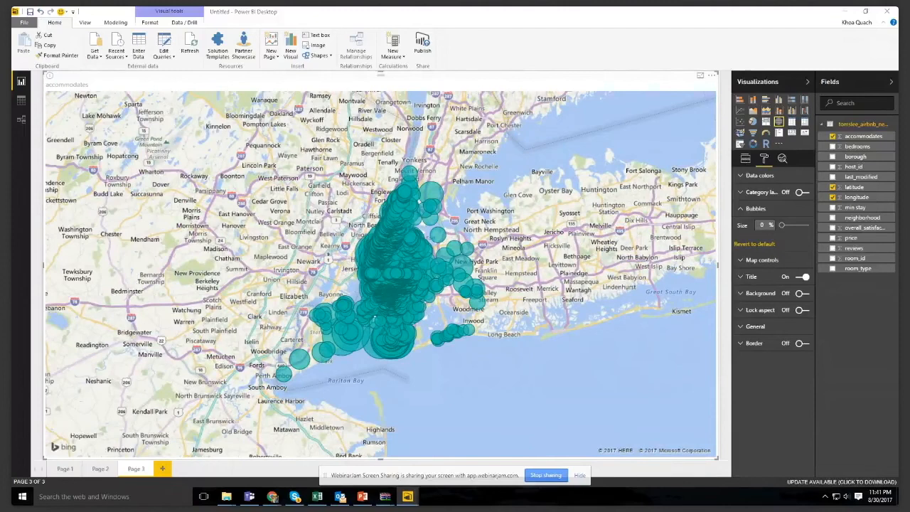
- Add a new report page with a page-filling treemap showing Count of last_modified grouped by neighborhood
left_click(162, 468)
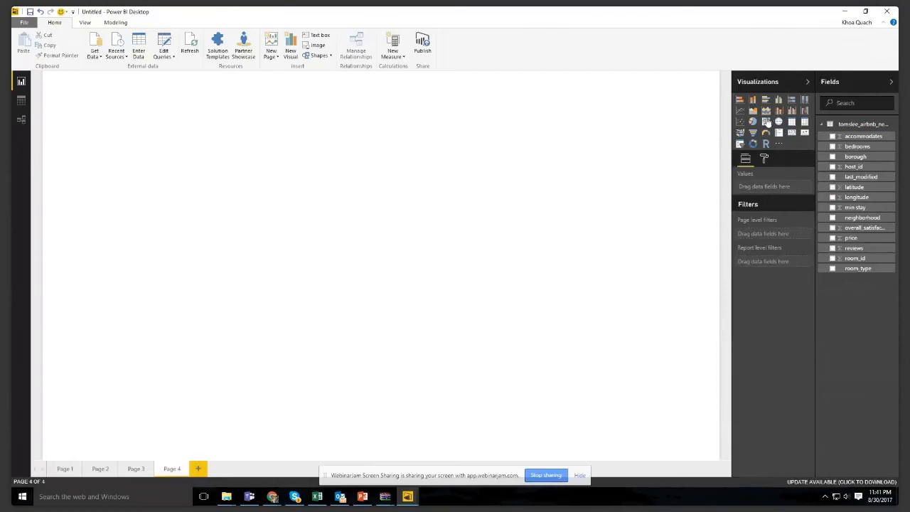
left_click(766, 123)
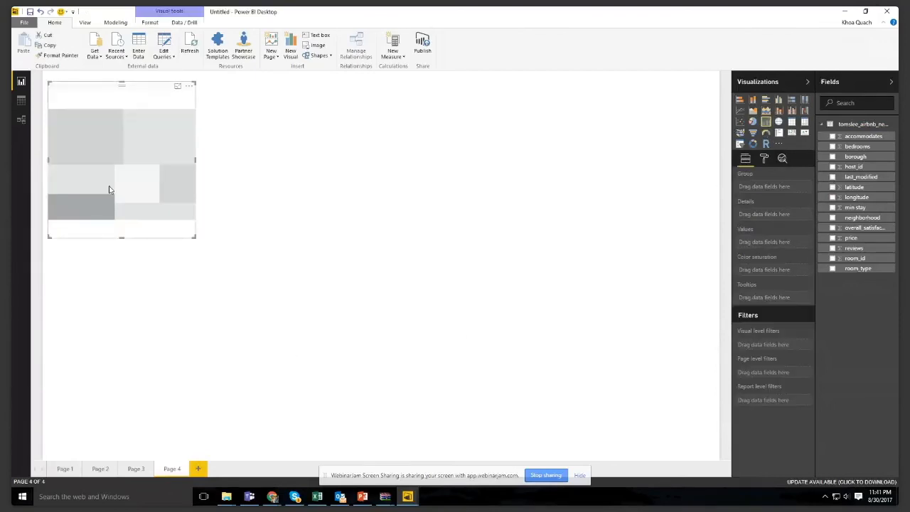
left_click_drag(108, 193, 100, 182)
left_click_drag(218, 244, 718, 460)
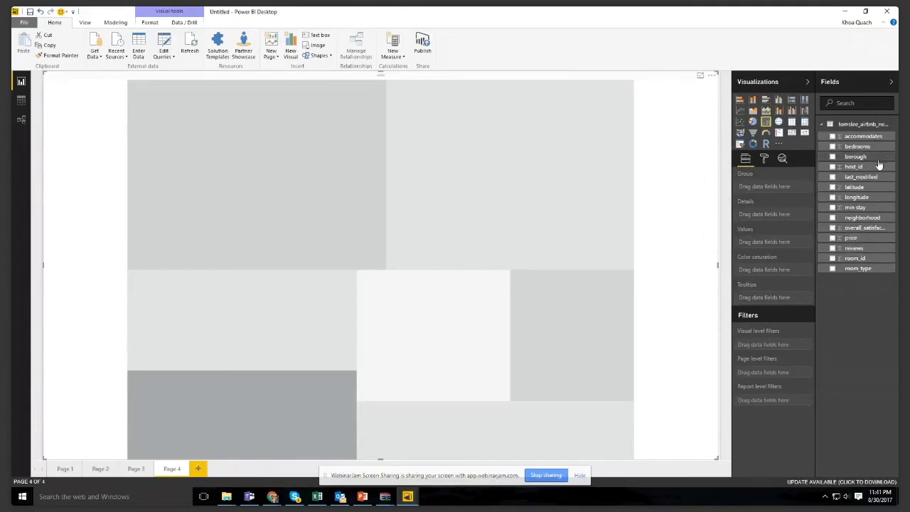
left_click_drag(875, 222, 764, 187)
left_click_drag(861, 177, 772, 246)
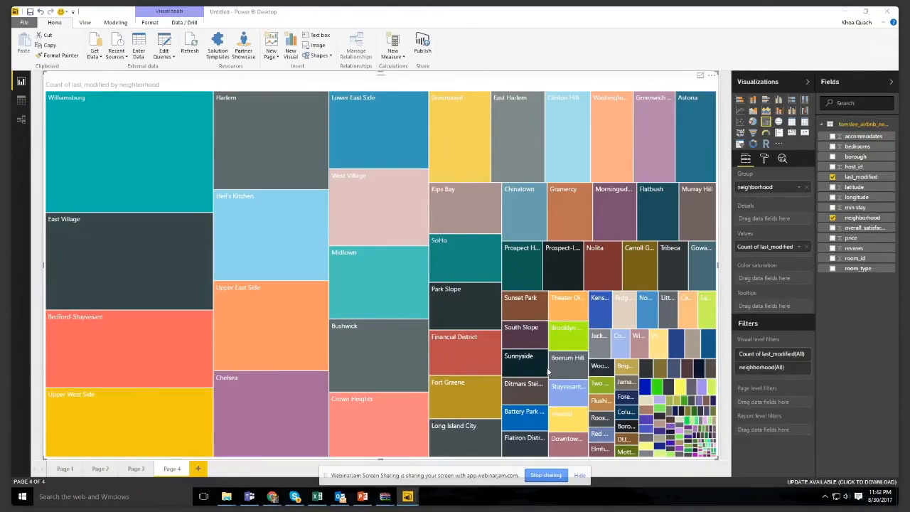
- Apply a Top N filter to the treemap's neighborhood field, showing the top 10 items by First neighborhood
left_click(799, 353)
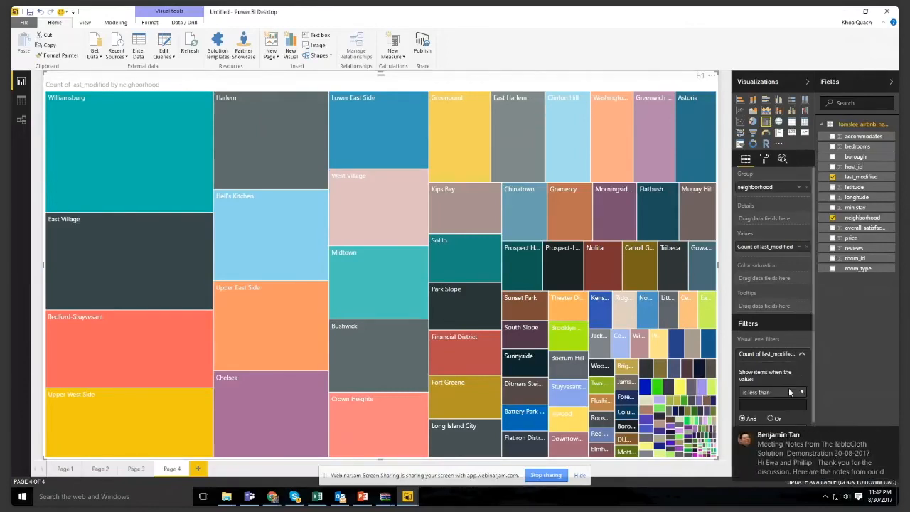
left_click(802, 355)
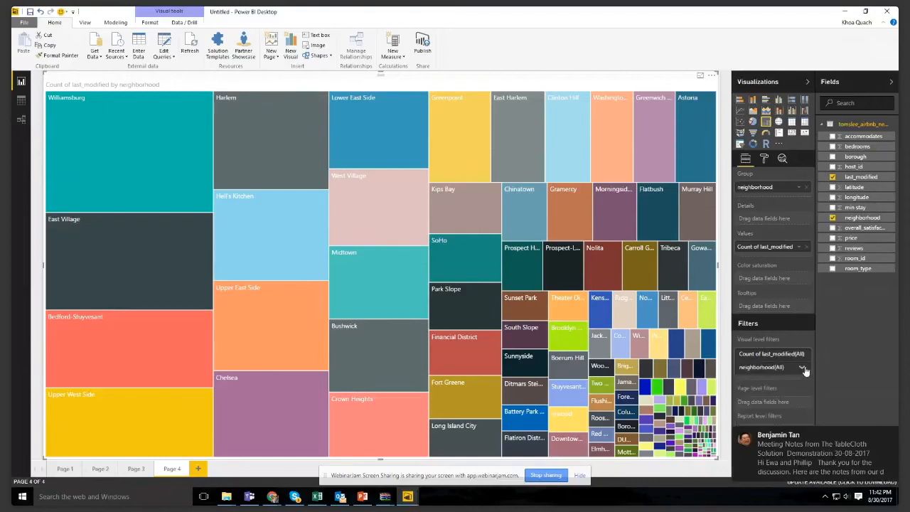
left_click(801, 368)
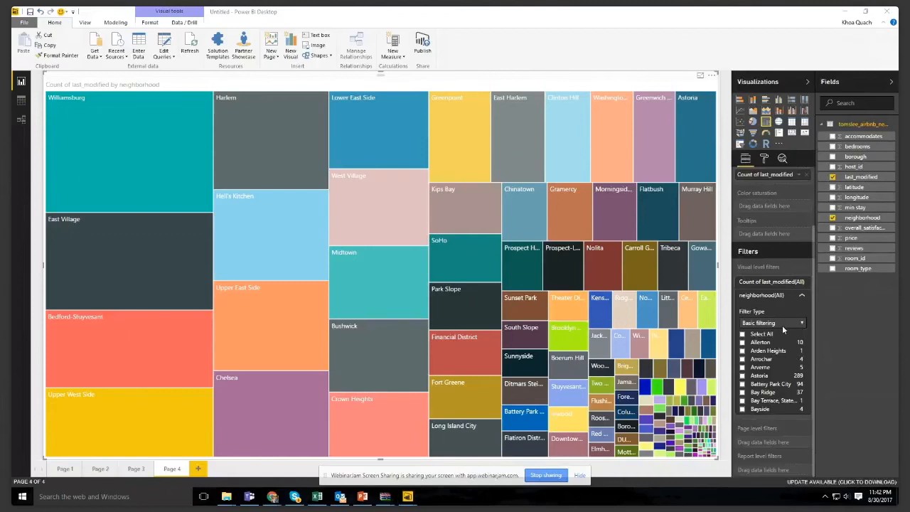
left_click(783, 323)
left_click(780, 348)
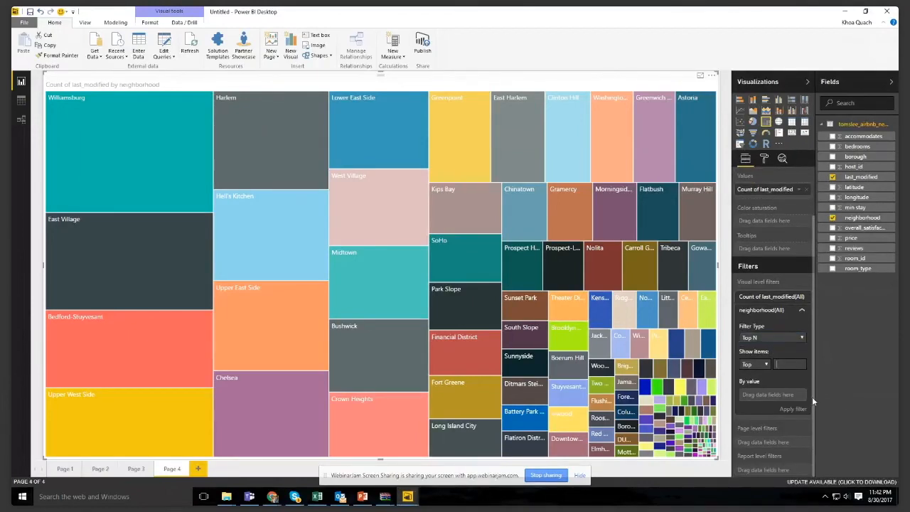
type("10")
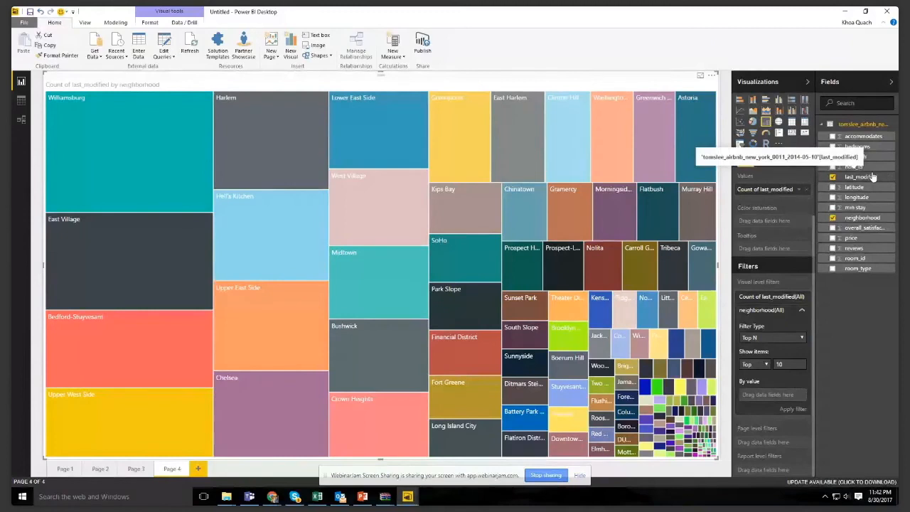
left_click_drag(873, 176, 766, 394)
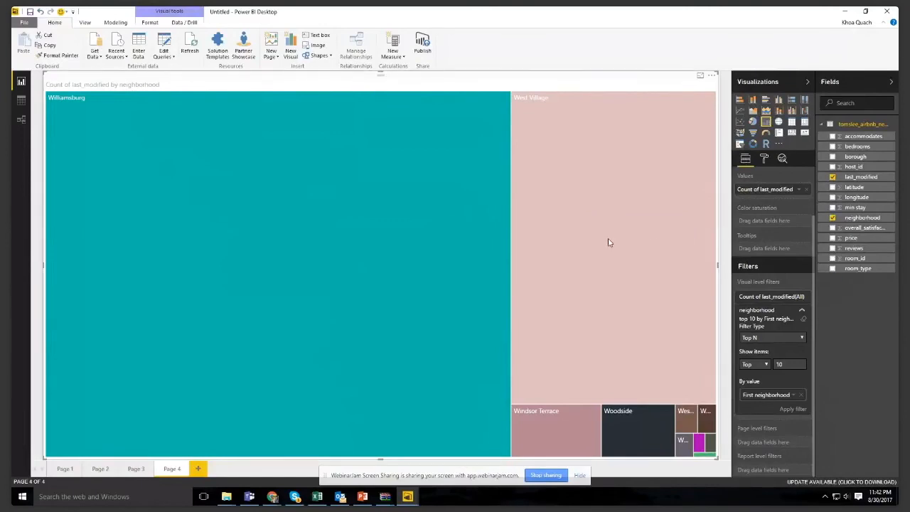
- Raise the treemap's Top N neighborhood filter to the top 20 items and apply it
left_click_drag(786, 365, 732, 366)
type("20")
left_click(792, 409)
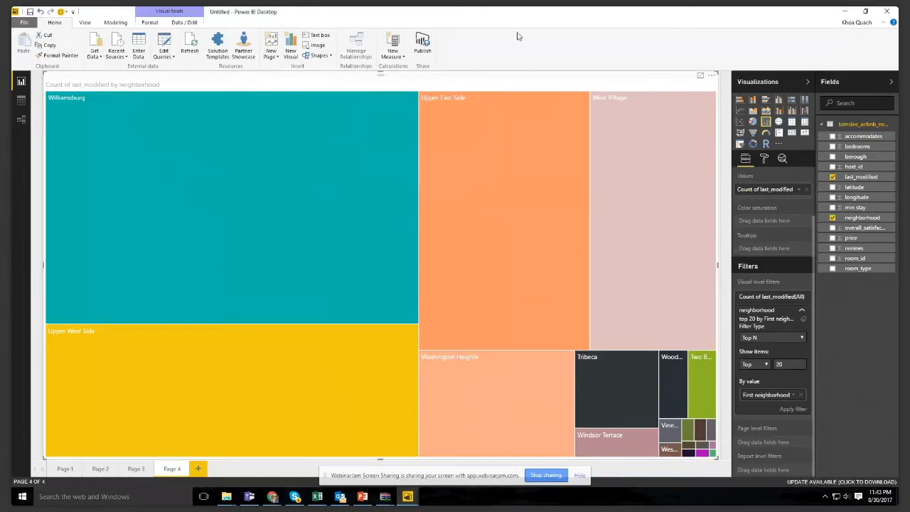
- Save the report on the Desktop under the file name Airbnb
key("ctrl+s")
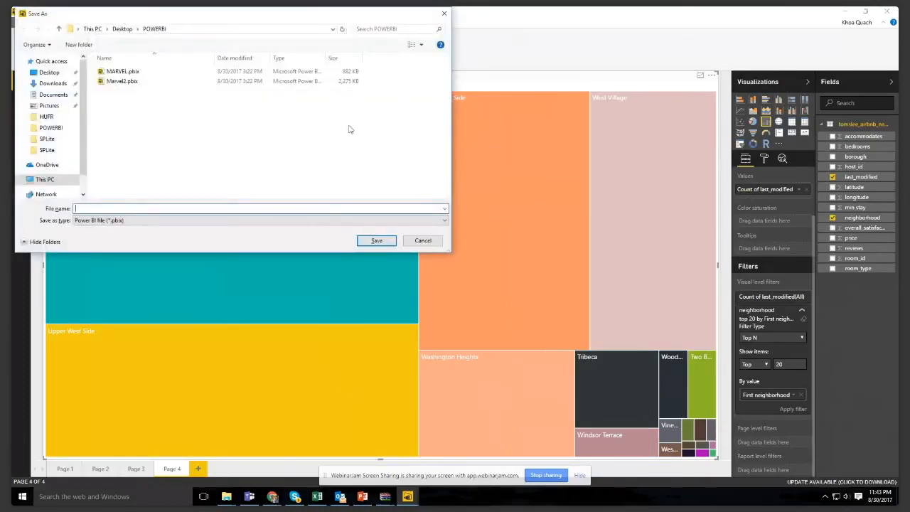
left_click(47, 73)
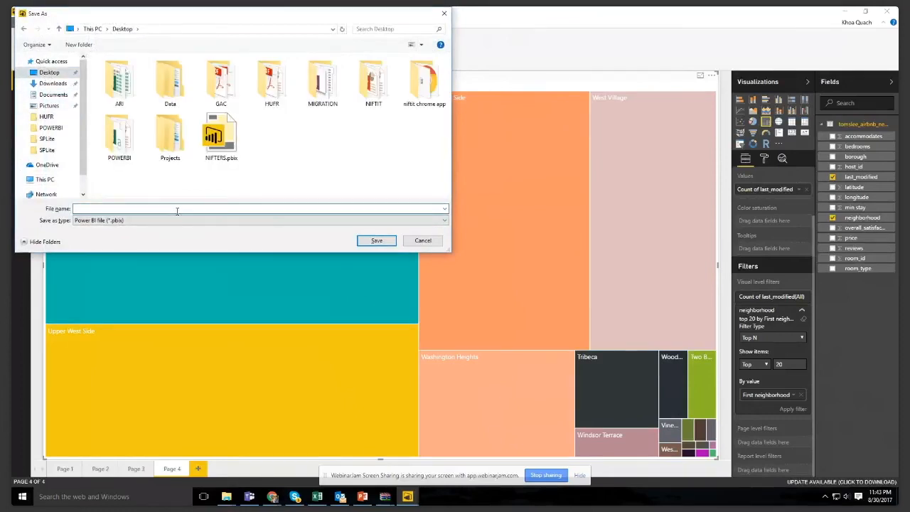
type("Airbnb")
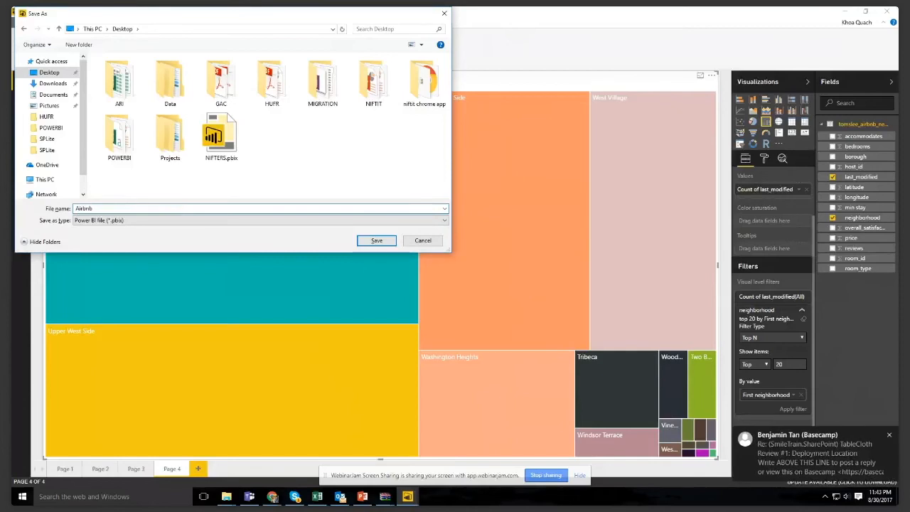
key("Return")
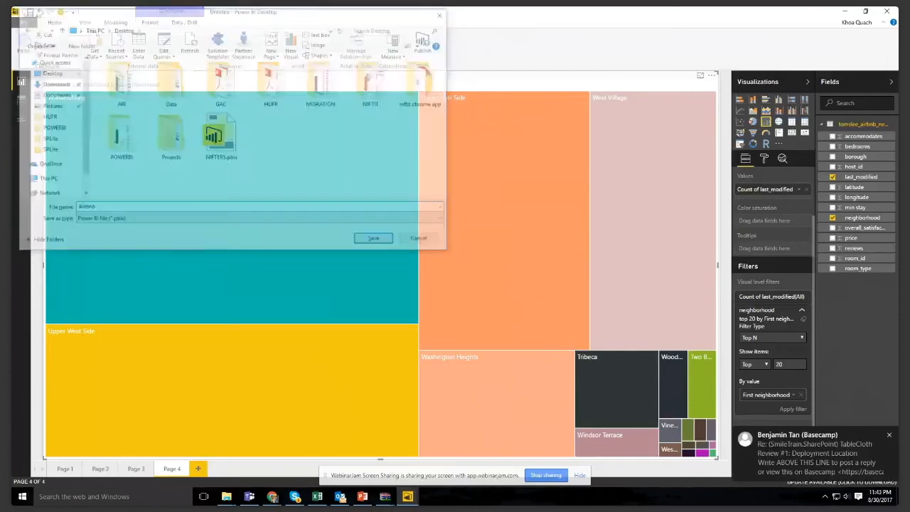
- Publish the report to Power BI with My workspace as the destination
left_click(427, 50)
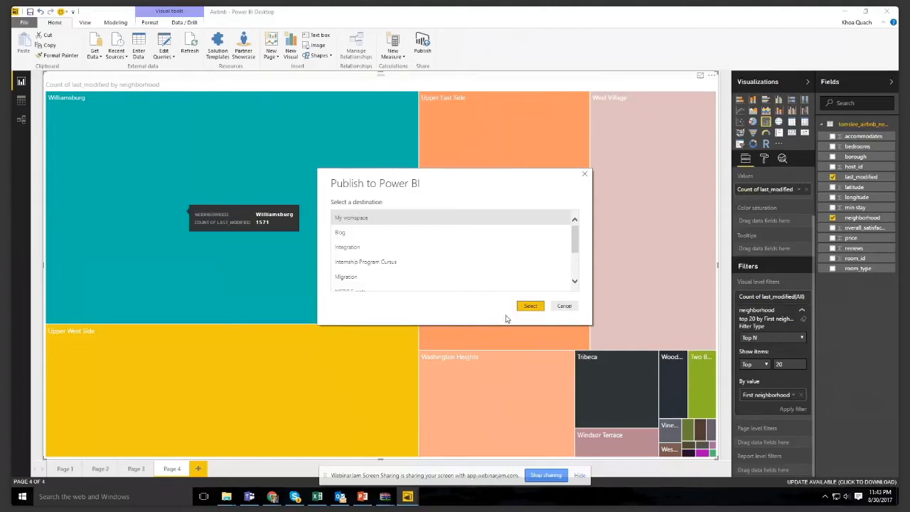
scroll(526, 259, "down", 3)
scroll(512, 264, "up", 3)
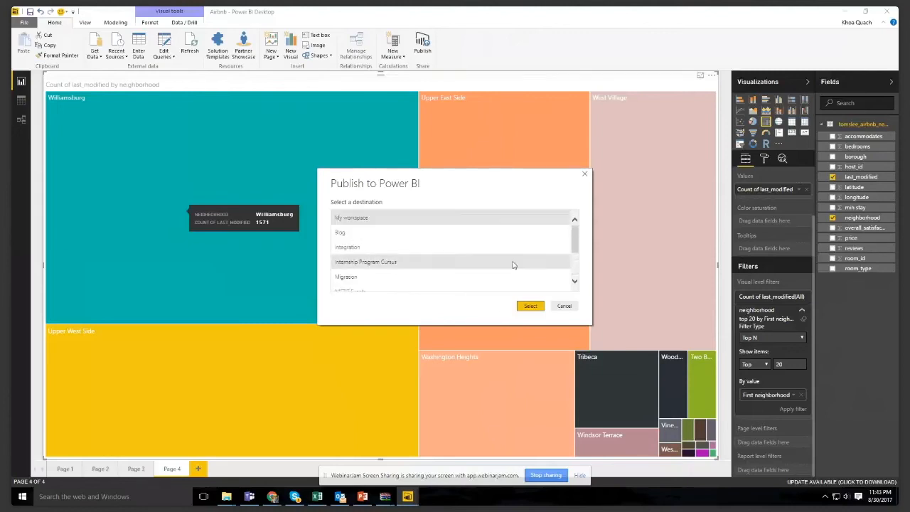
left_click(530, 306)
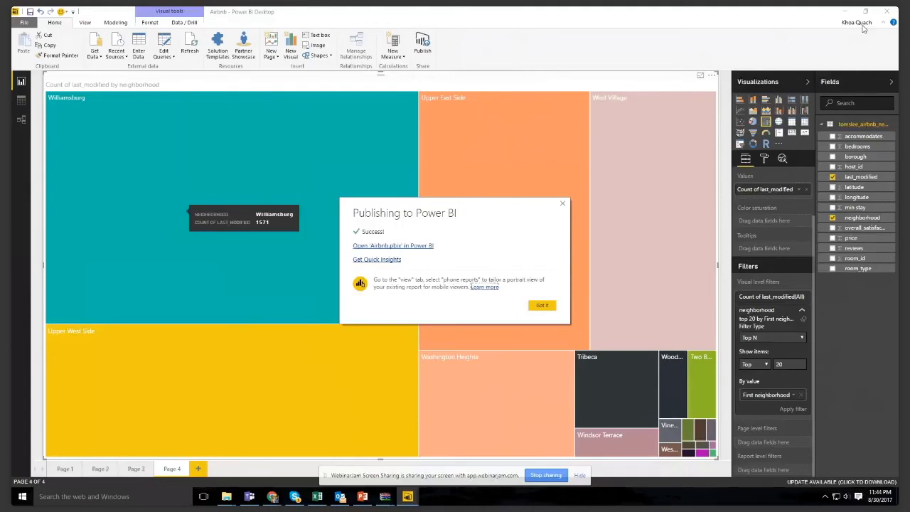
- Switch to the Power BI service in Chrome and reload it to list the current contents of My Workspace
mouse_move(267, 499)
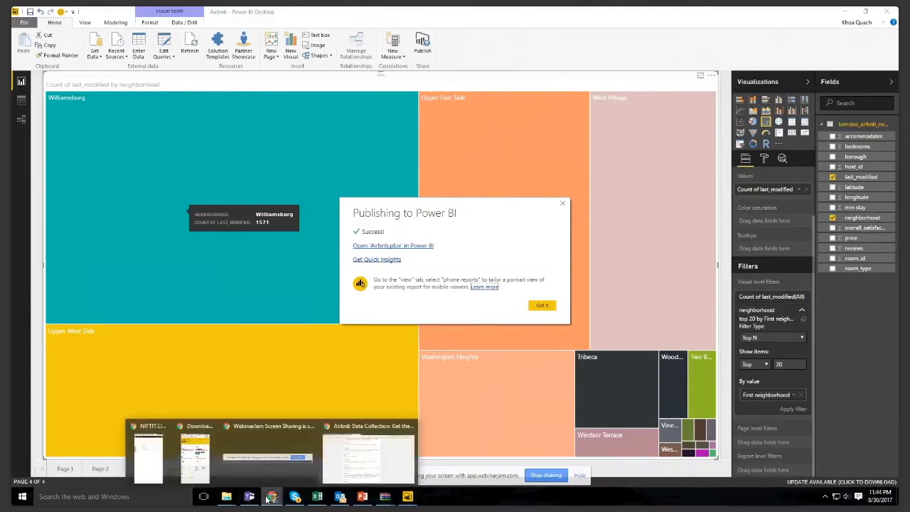
left_click(363, 450)
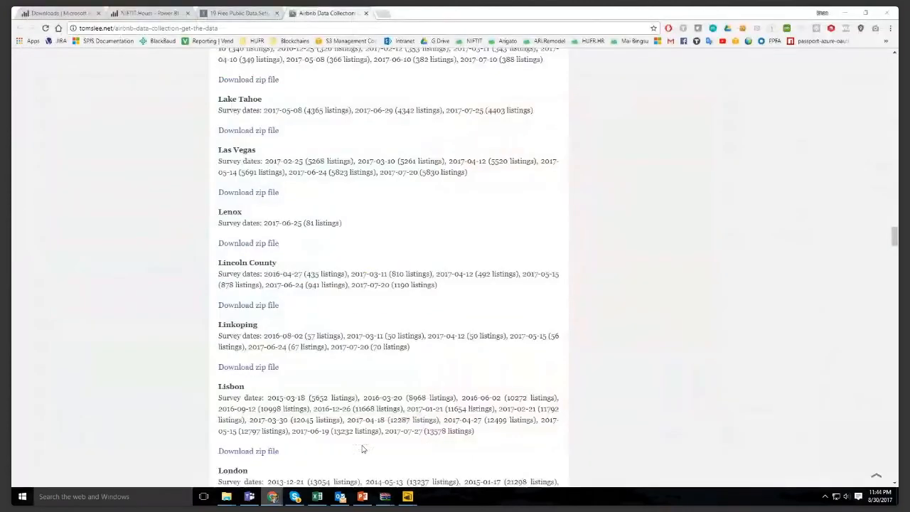
left_click(106, 16)
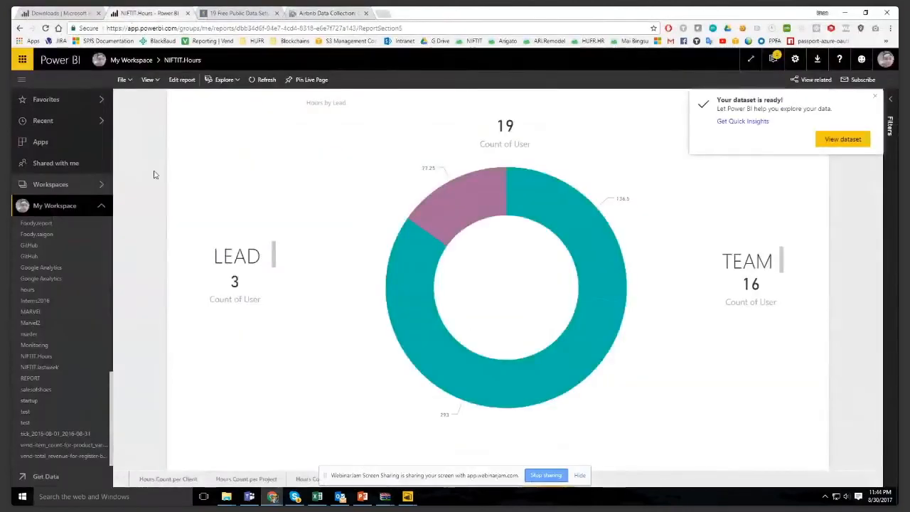
key("F5")
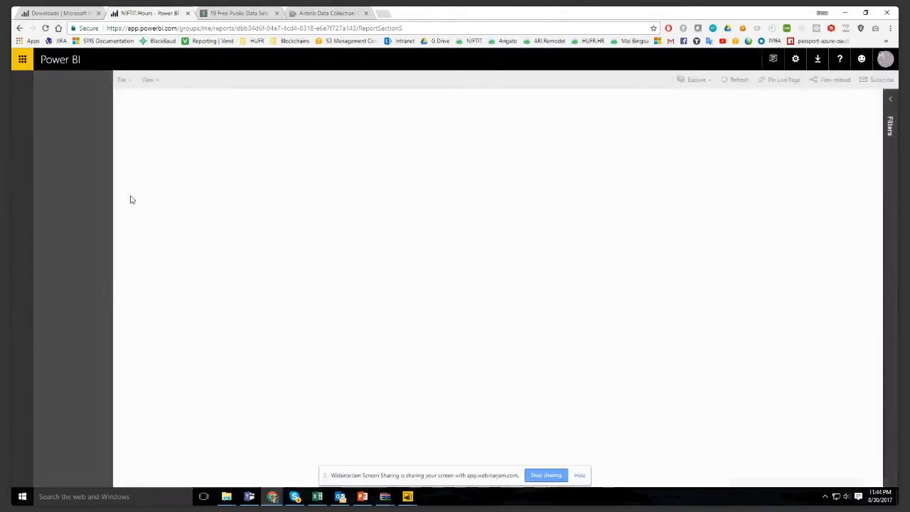
left_click(93, 209)
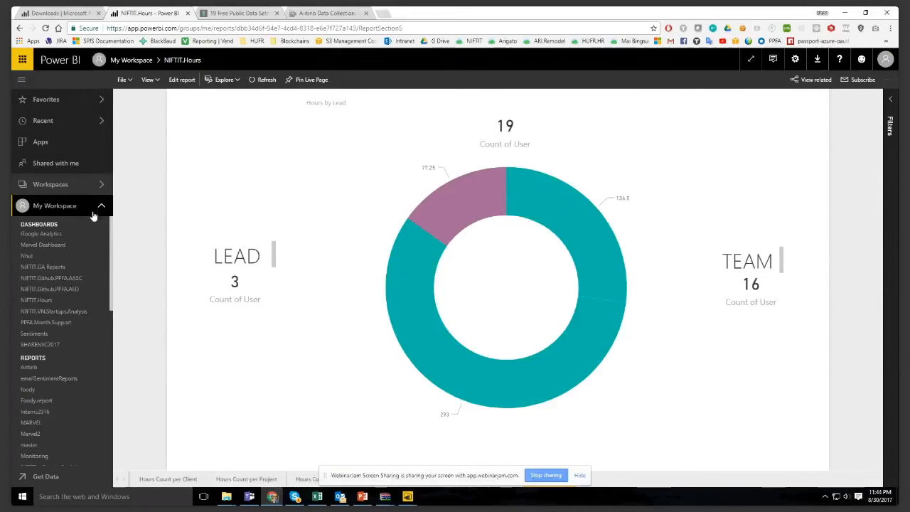
- Open the Airbnb report from the reports listed in My Workspace
scroll(100, 240, "down", 1)
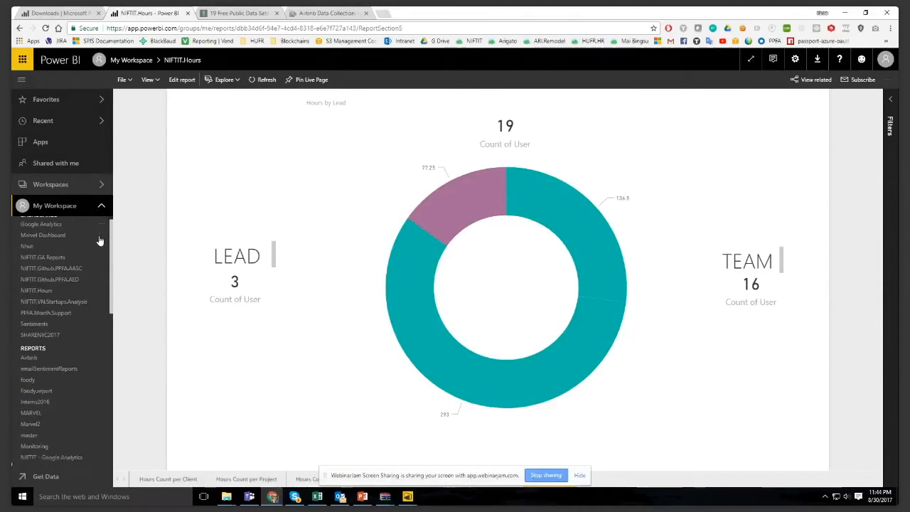
scroll(98, 234, "down", 5)
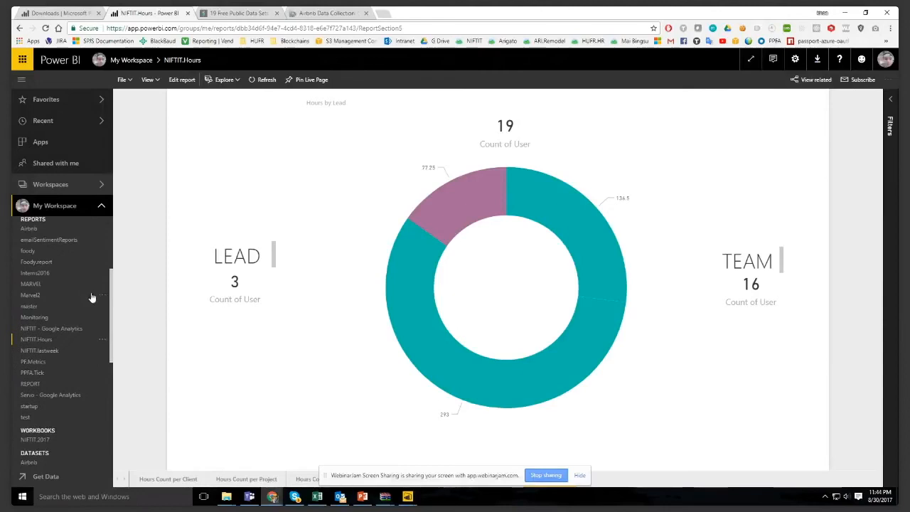
scroll(91, 296, "up", 1)
scroll(91, 297, "up", 1)
left_click(59, 277)
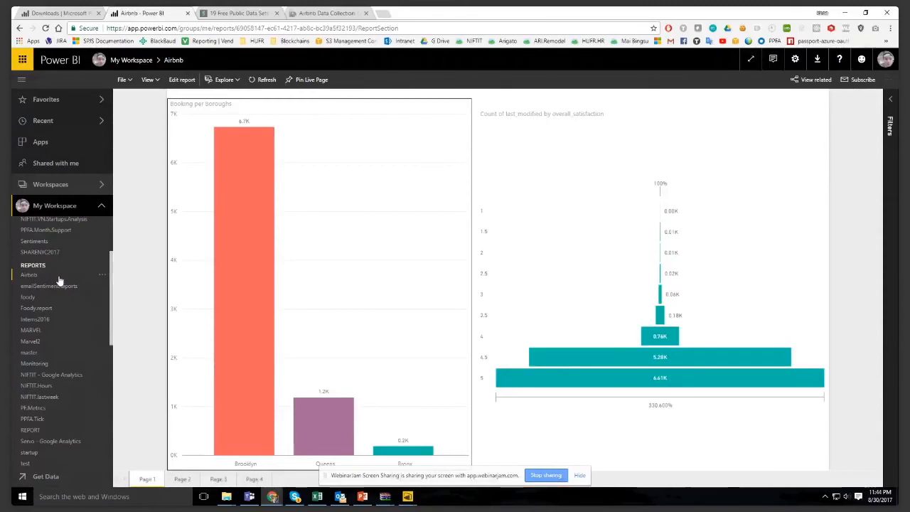
- Look over the Airbnb report's file and export options, and set the page view to Actual size
mouse_move(219, 242)
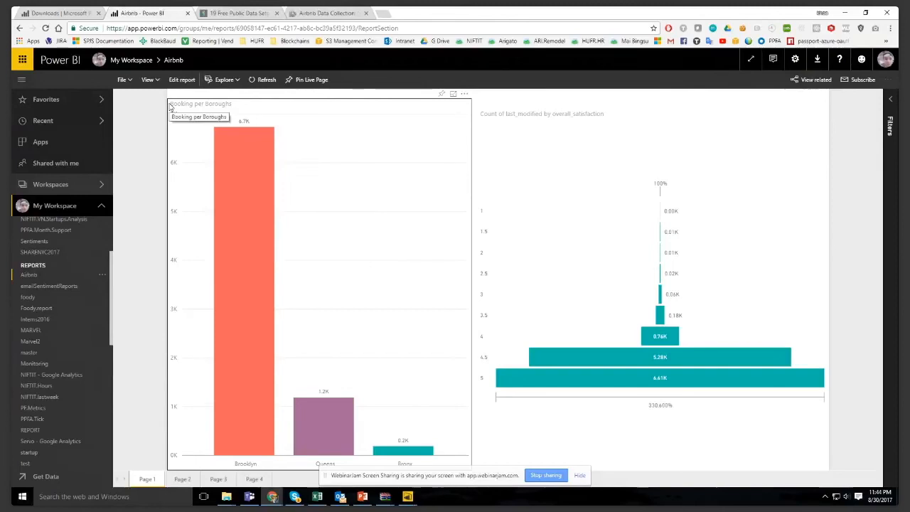
left_click(123, 79)
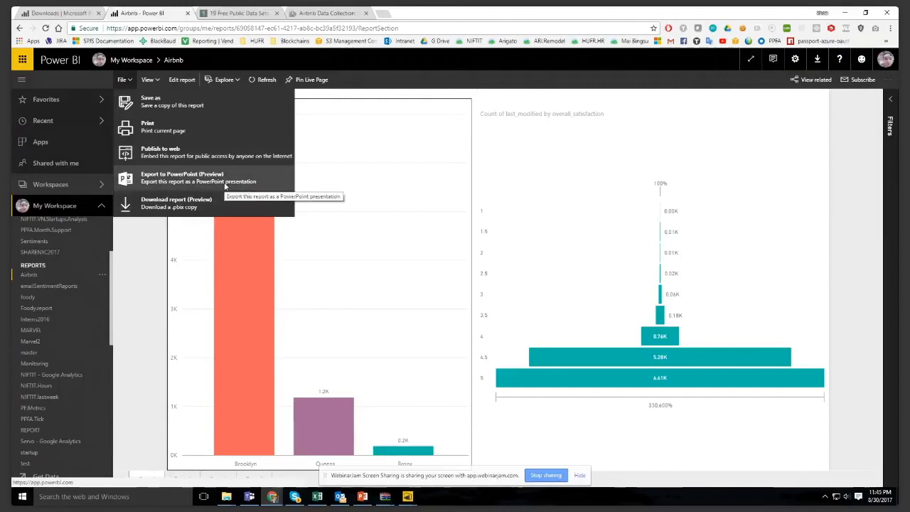
left_click(157, 80)
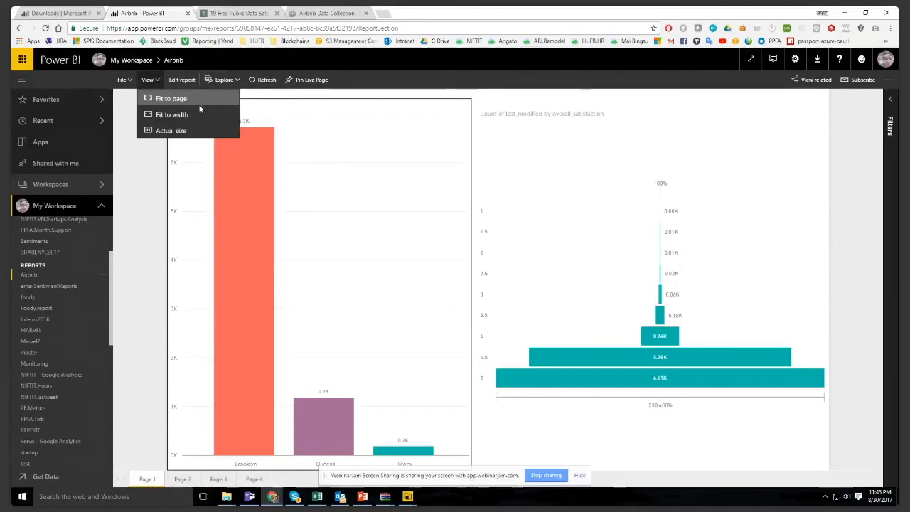
left_click(174, 129)
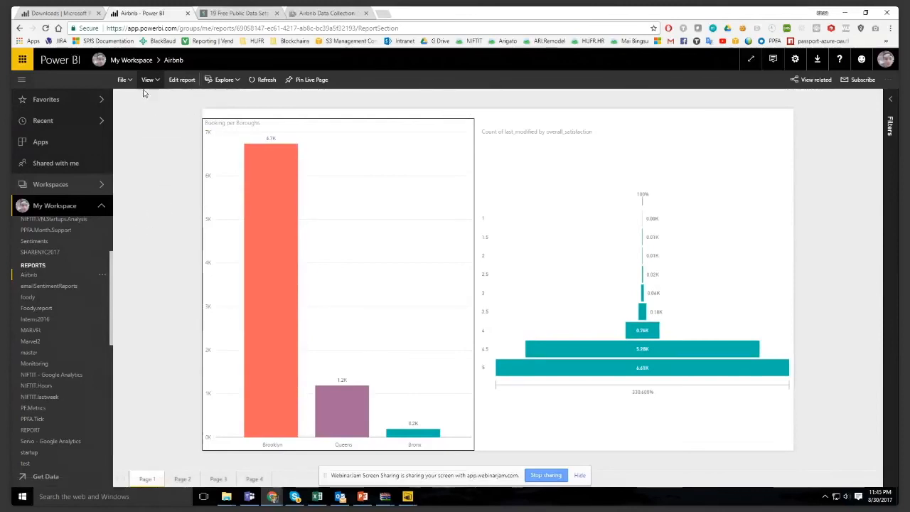
- Open the Airbnb report for editing and select the Booking per Boroughs chart on Page 1
left_click(177, 79)
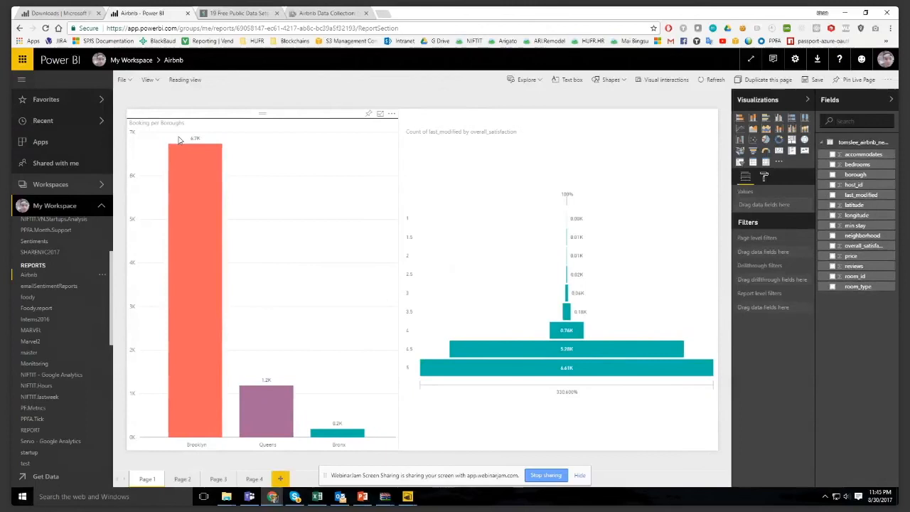
left_click(377, 258)
left_click(341, 335)
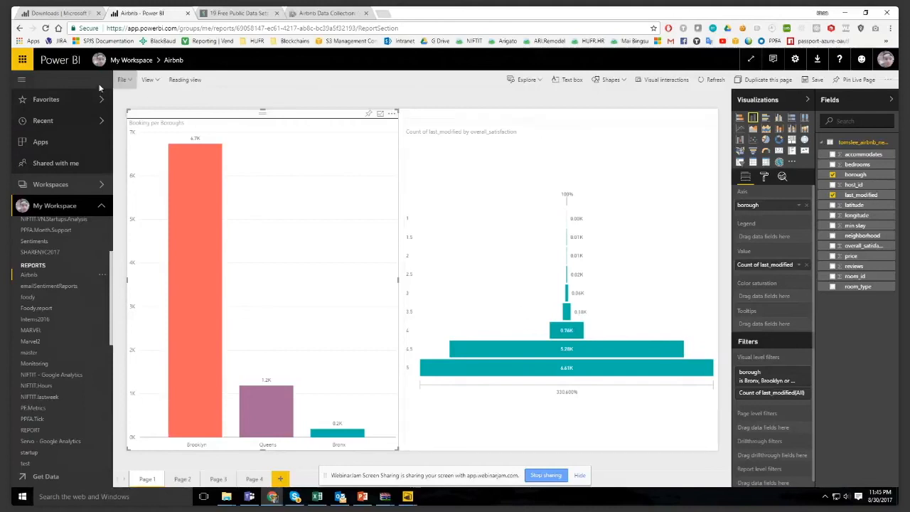
- Pin the Booking per Boroughs chart to a new dashboard named Airbnb dashboard
scroll(33, 235, "up", 3)
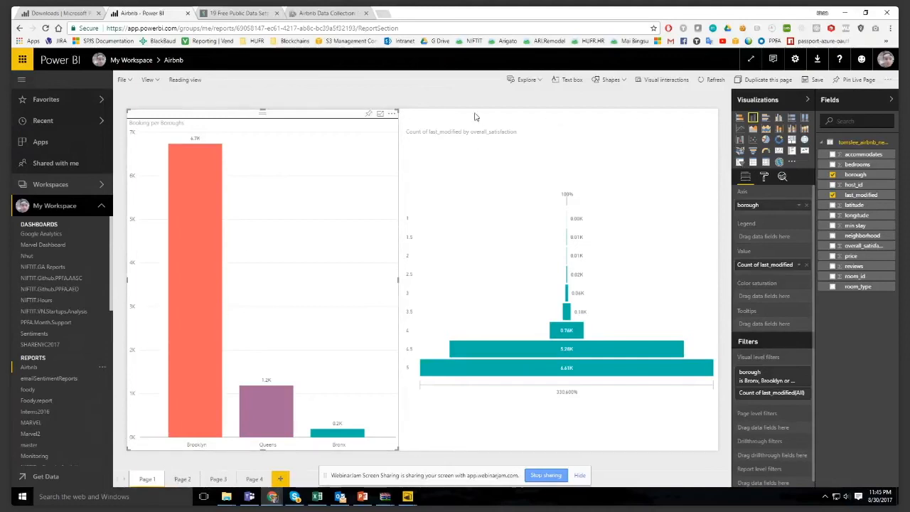
left_click(367, 114)
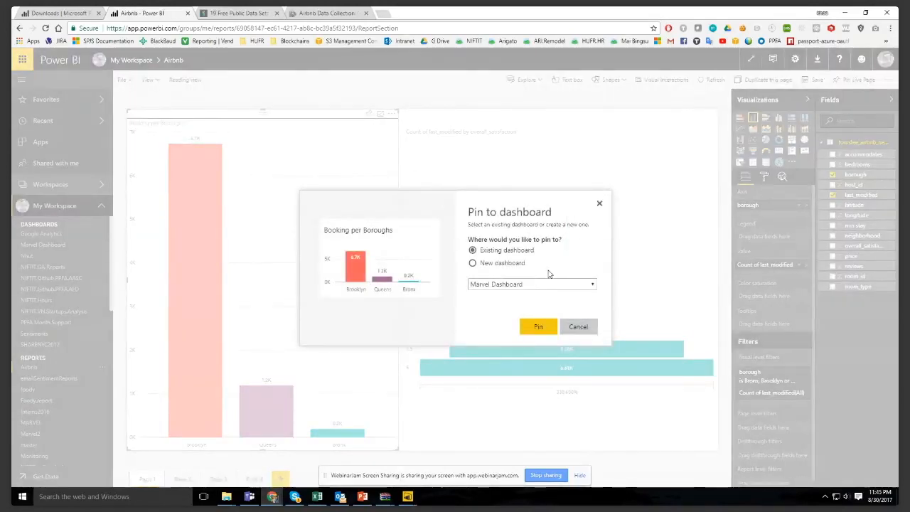
left_click(519, 264)
type("Airb")
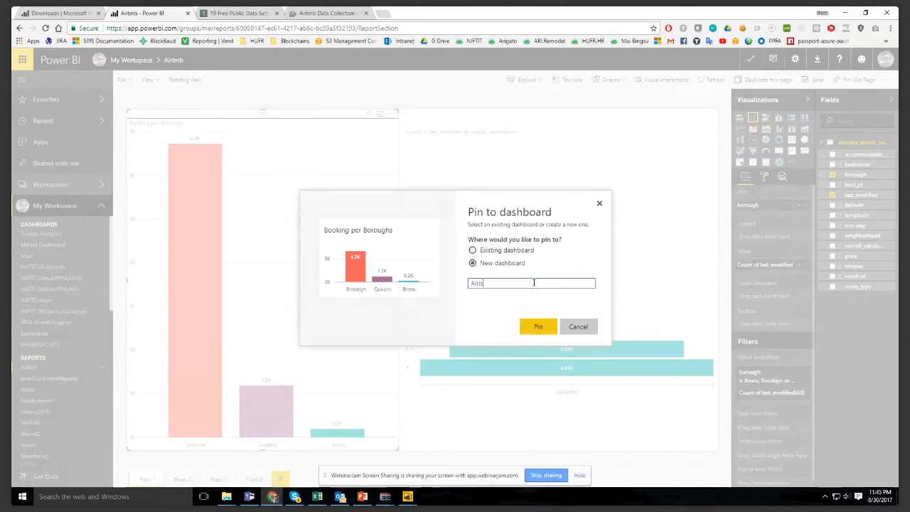
type("nb dashboard")
key("Return")
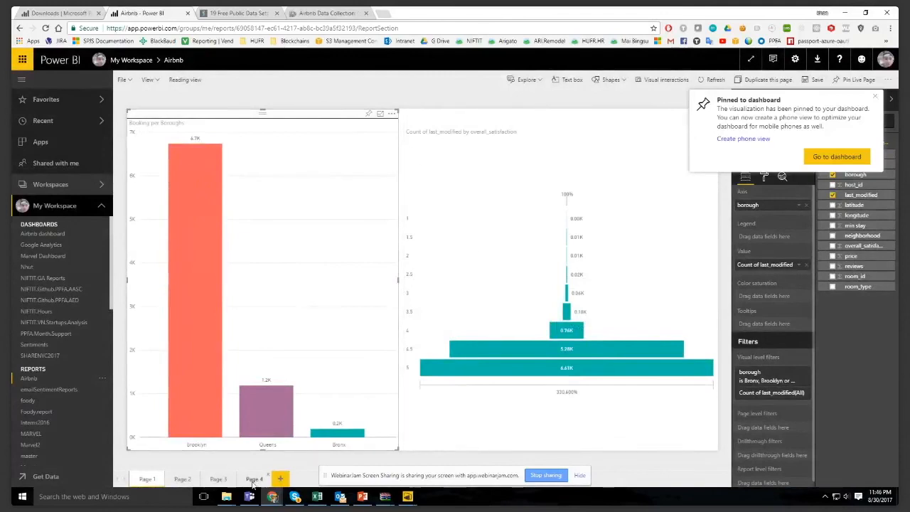
- Pin the accommodates map on Page 3 to the existing Airbnb dashboard
left_click(225, 480)
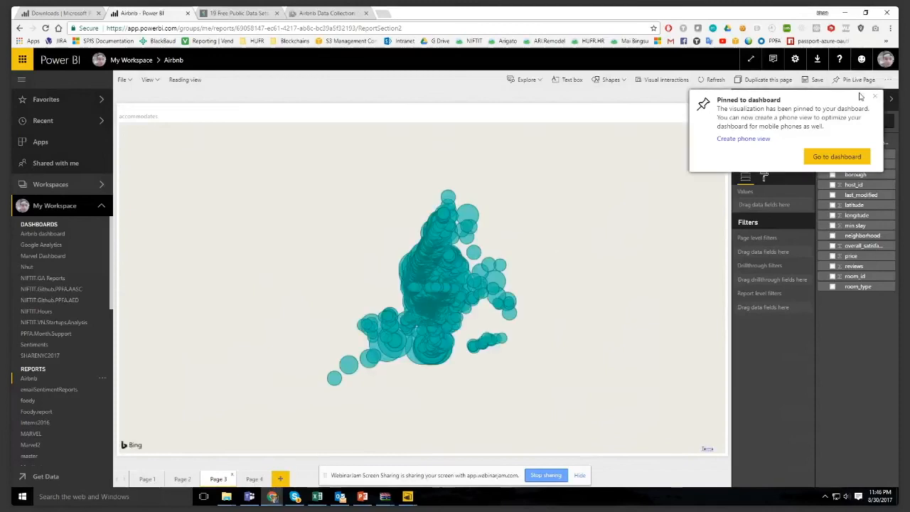
left_click(874, 96)
left_click(692, 110)
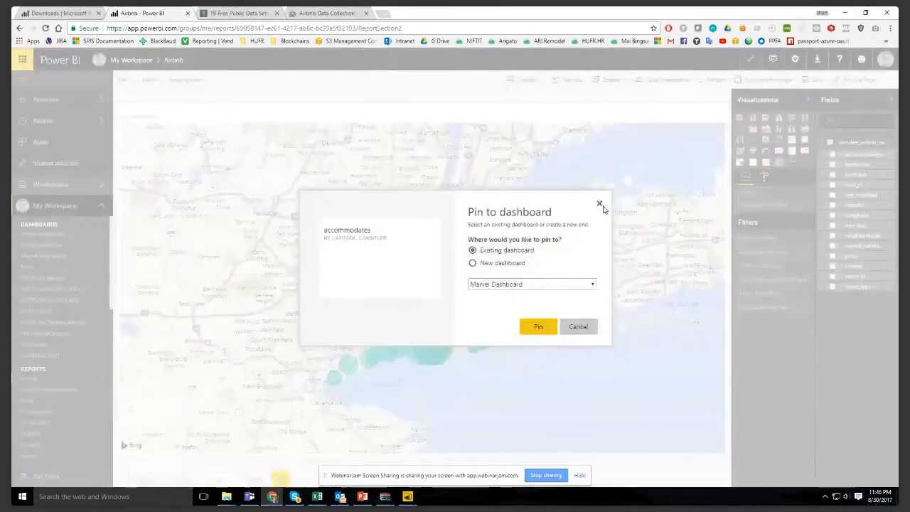
left_click(512, 286)
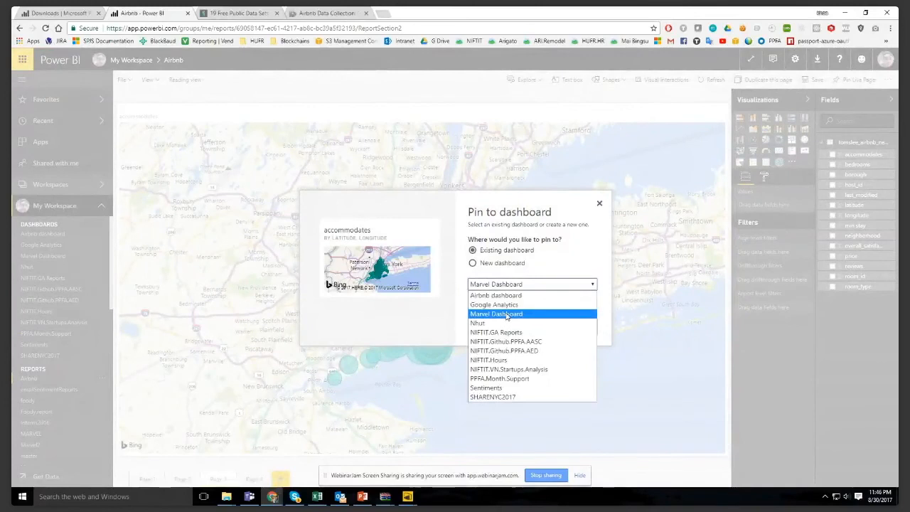
left_click(498, 290)
left_click(538, 326)
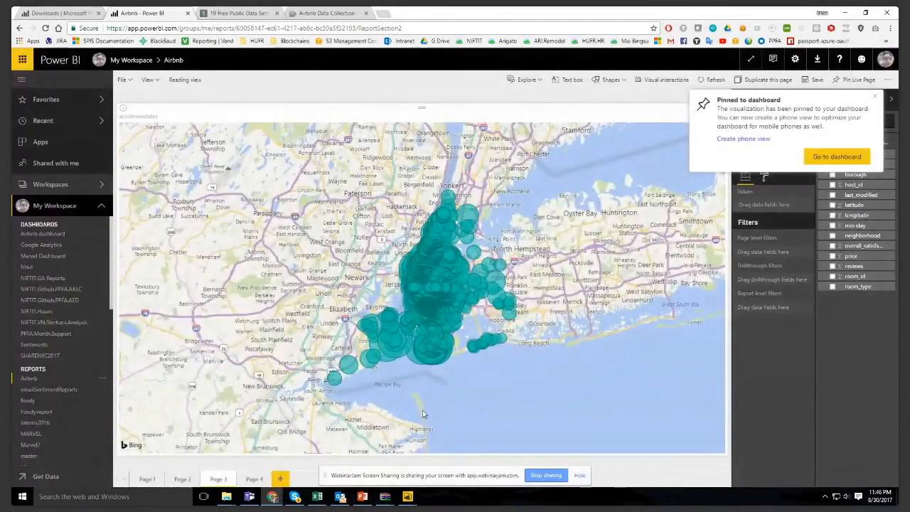
left_click(877, 98)
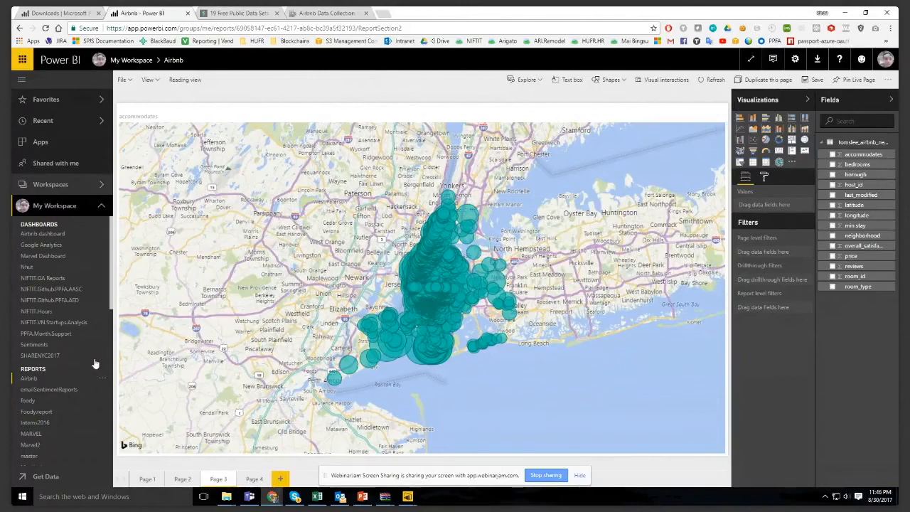
- Open the Airbnb dashboard, saving the report's changes, and enlarge the accommodates map tile
left_click(57, 236)
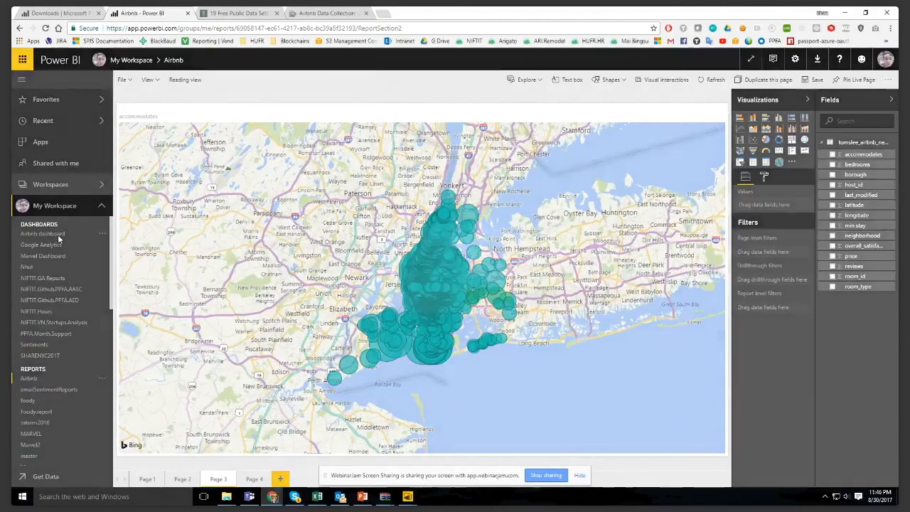
left_click(490, 296)
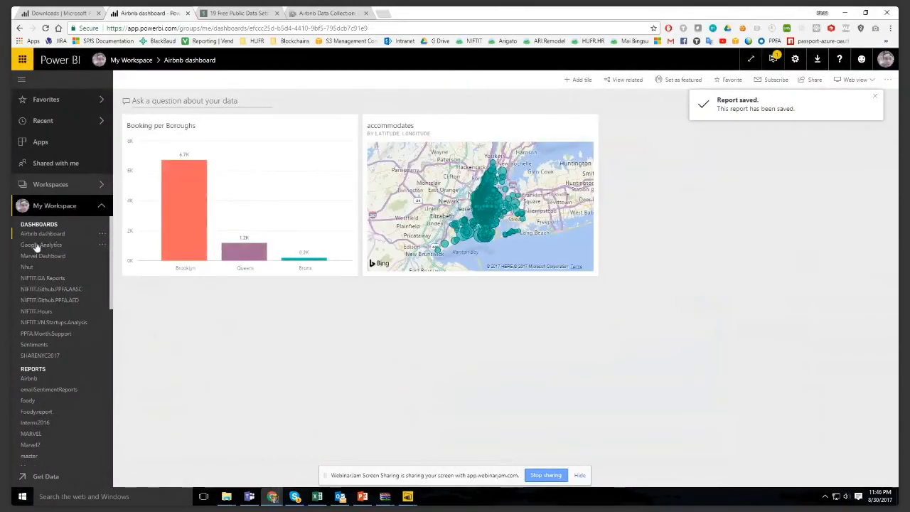
left_click_drag(600, 272, 737, 389)
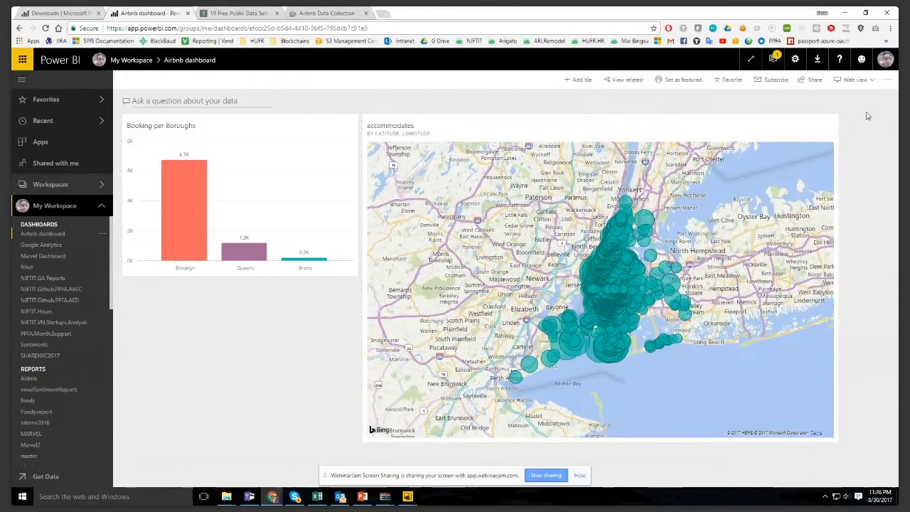
- Try to share the Airbnb dashboard, and view its additional options without choosing one
left_click(811, 79)
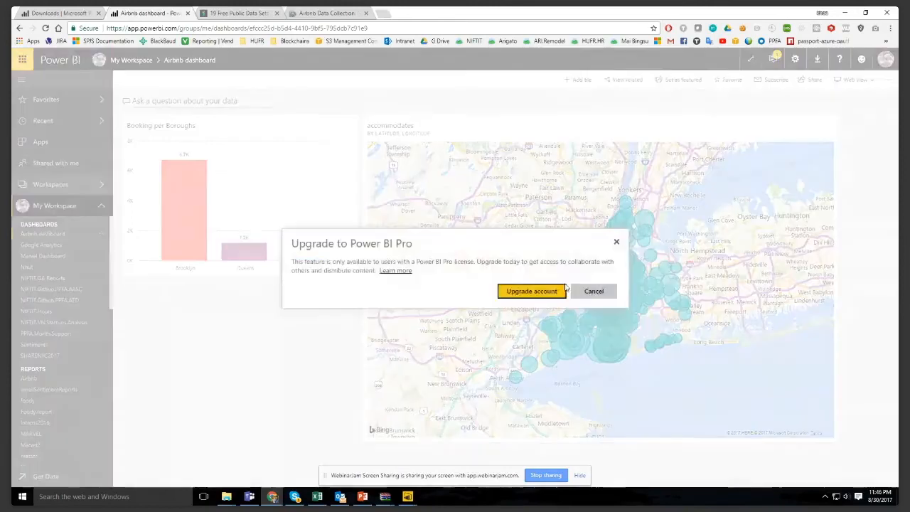
left_click(616, 242)
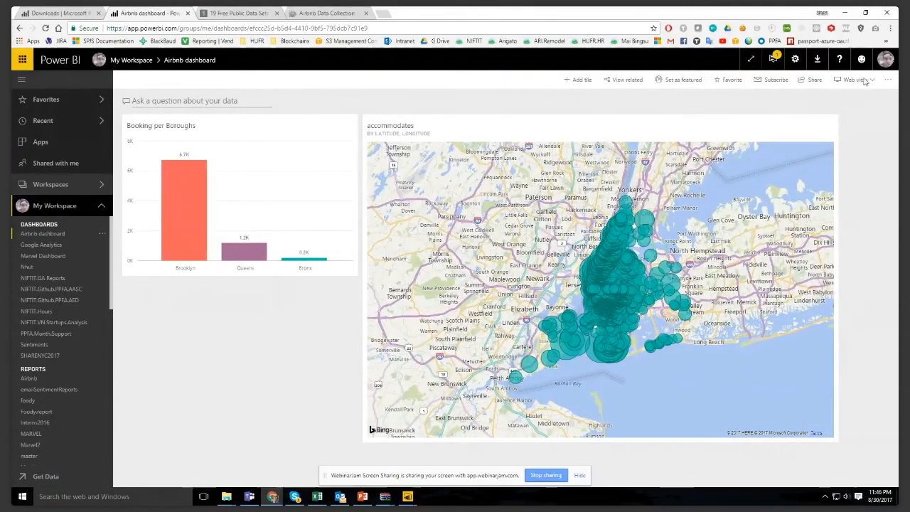
left_click(885, 81)
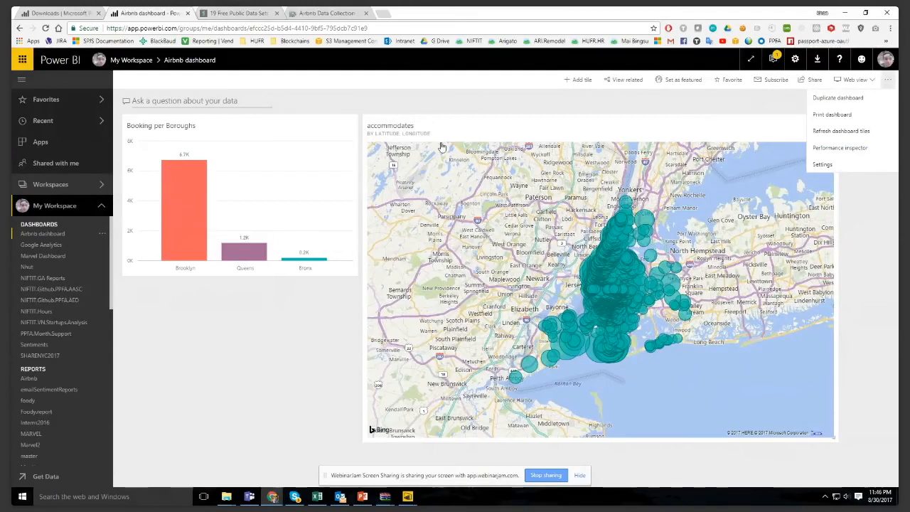
left_click(409, 96)
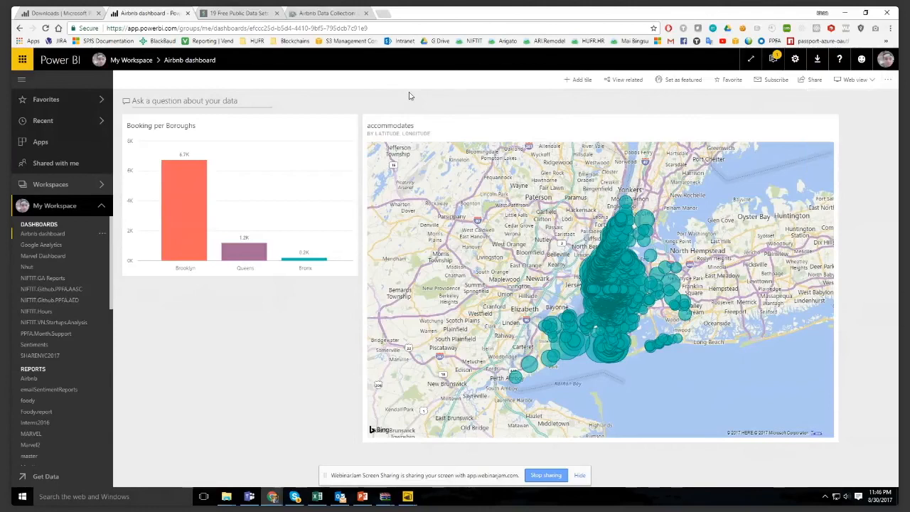
- Look through the reports, workbooks and datasets listed in My Workspace
scroll(45, 237, "down", 5)
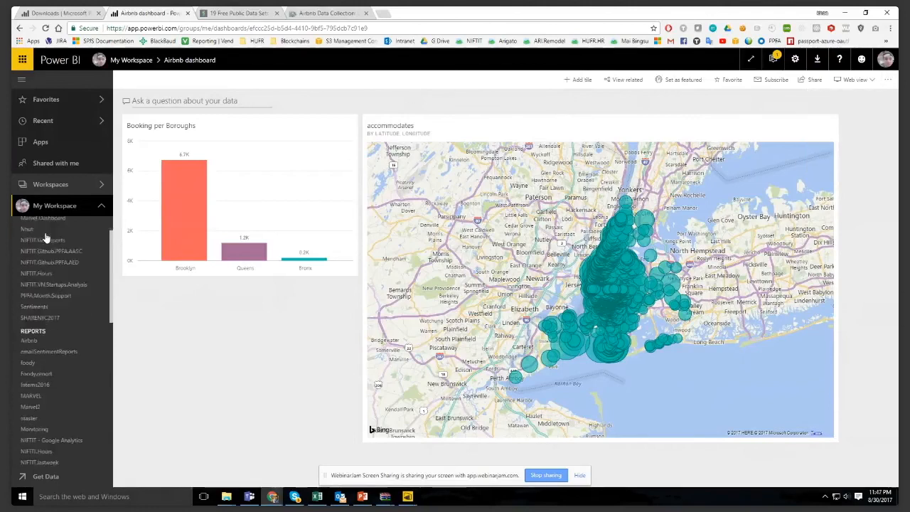
scroll(43, 363, "down", 2)
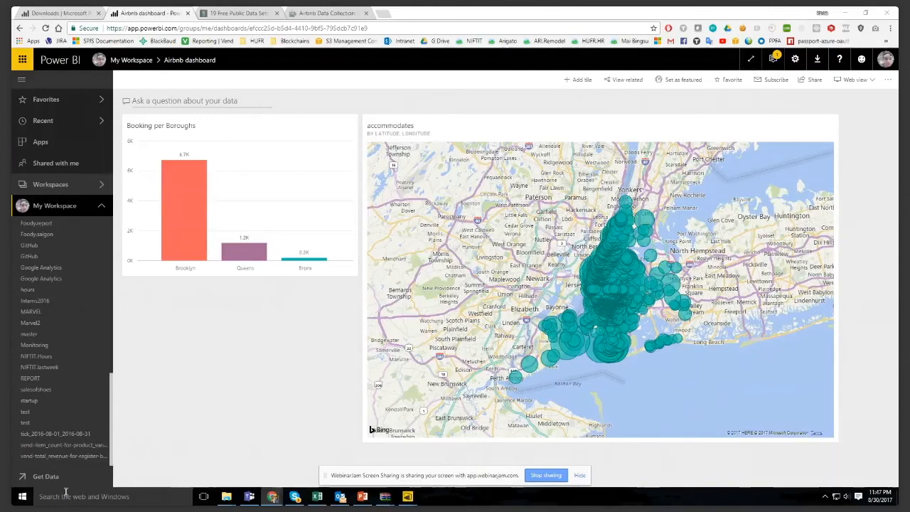
scroll(59, 330, "up", 10)
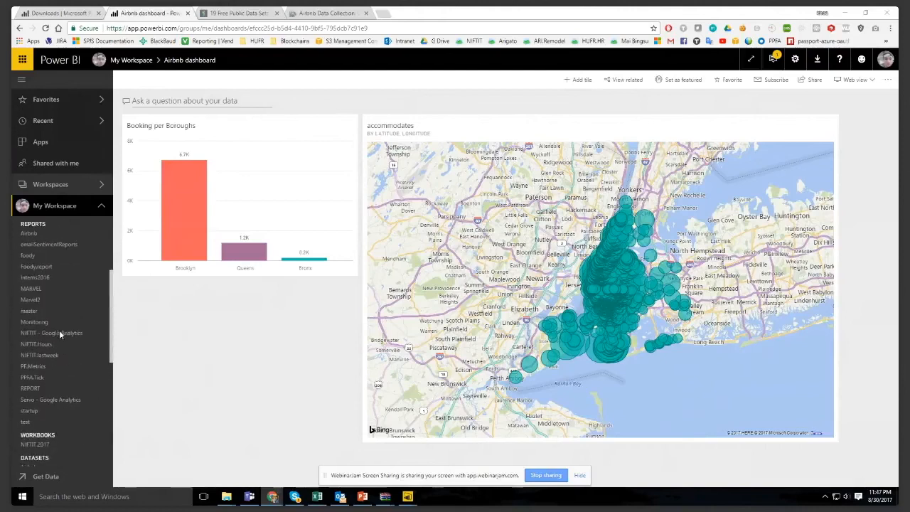
- Switch to Power BI Desktop, dismiss the publishing confirmation, and return to the Power BI service in the browser
mouse_move(410, 497)
left_click(430, 455)
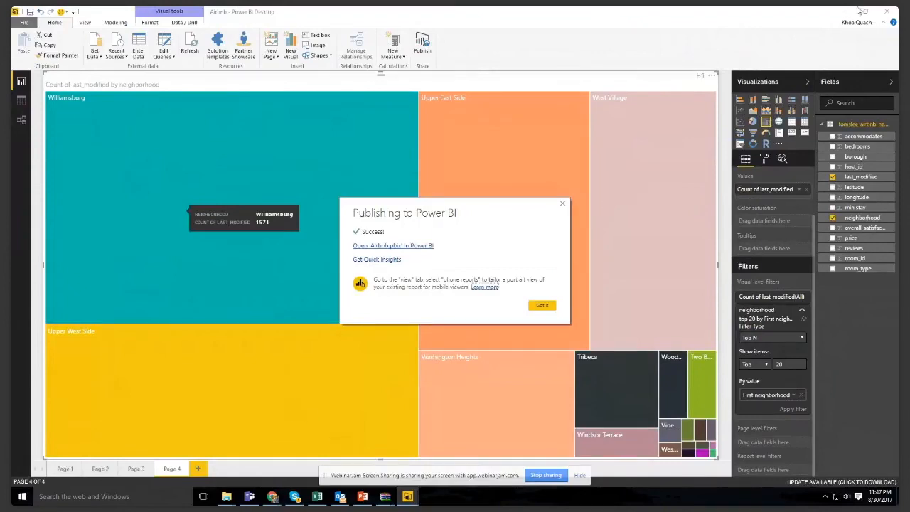
left_click(561, 203)
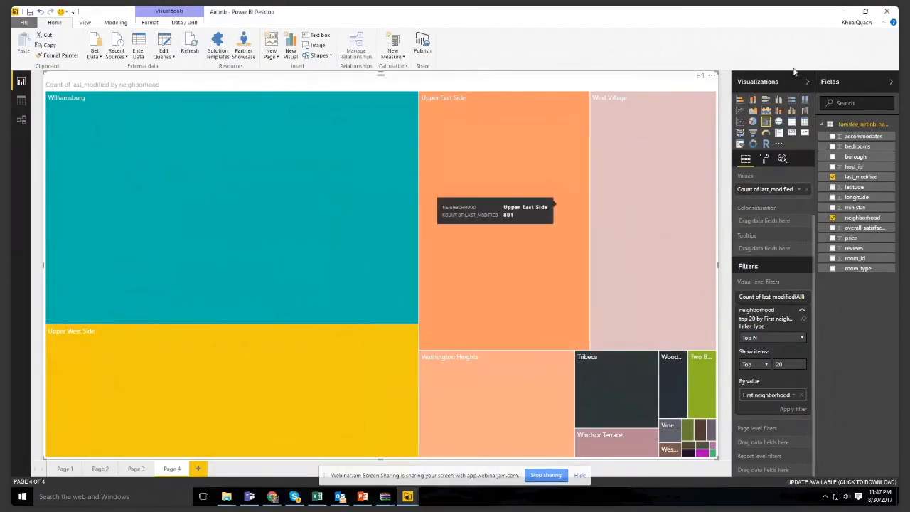
left_click(844, 11)
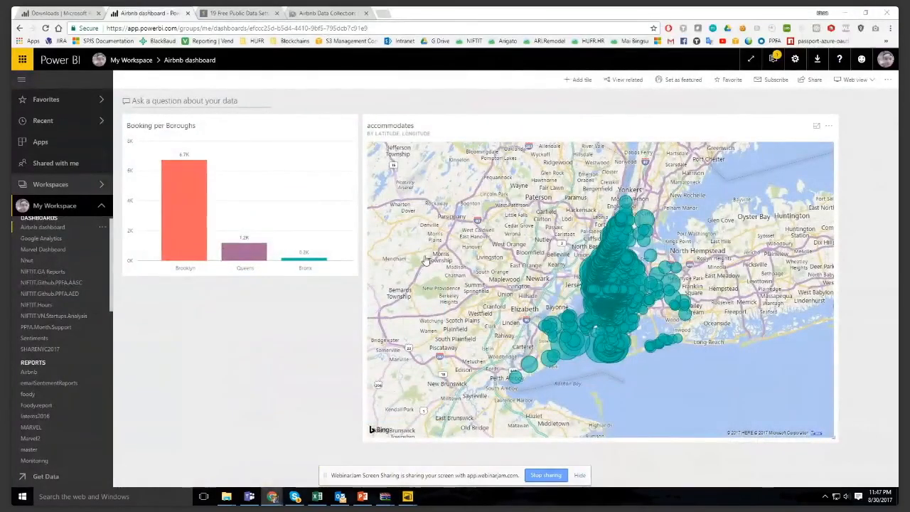
- Open the Airbnb report and view the dashboard pinning options for the accommodates map without pinning it
scroll(94, 341, "down", 3)
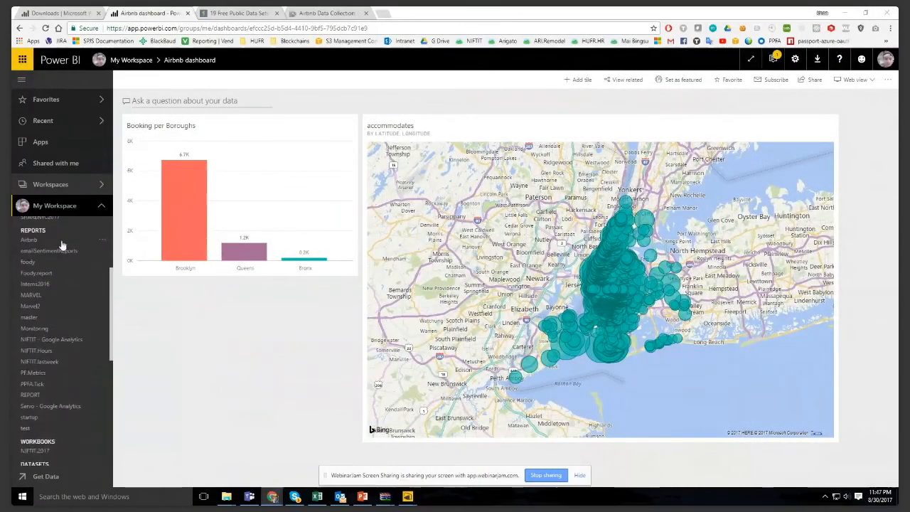
left_click(61, 242)
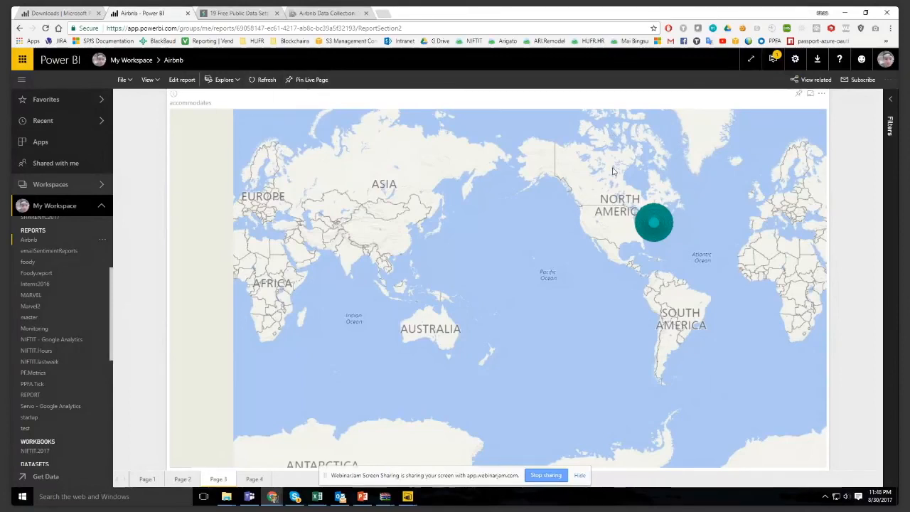
scroll(622, 190, "up", 5)
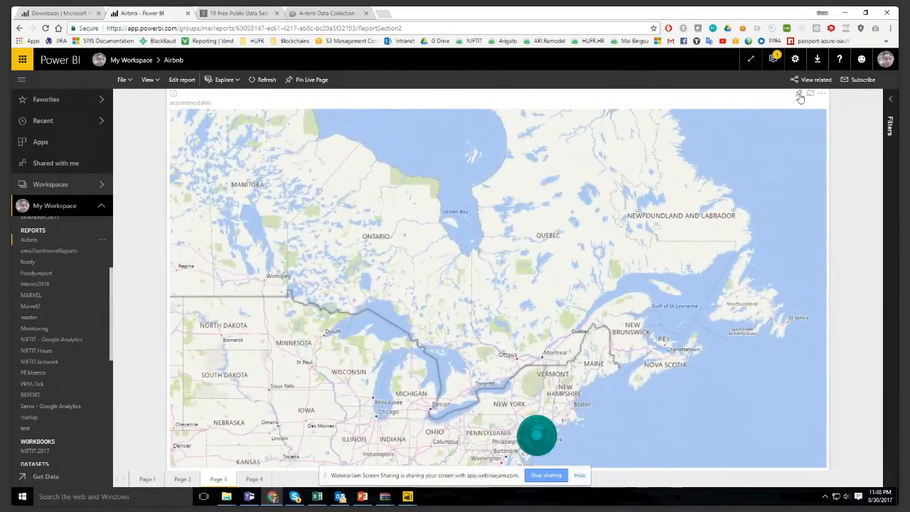
left_click(799, 94)
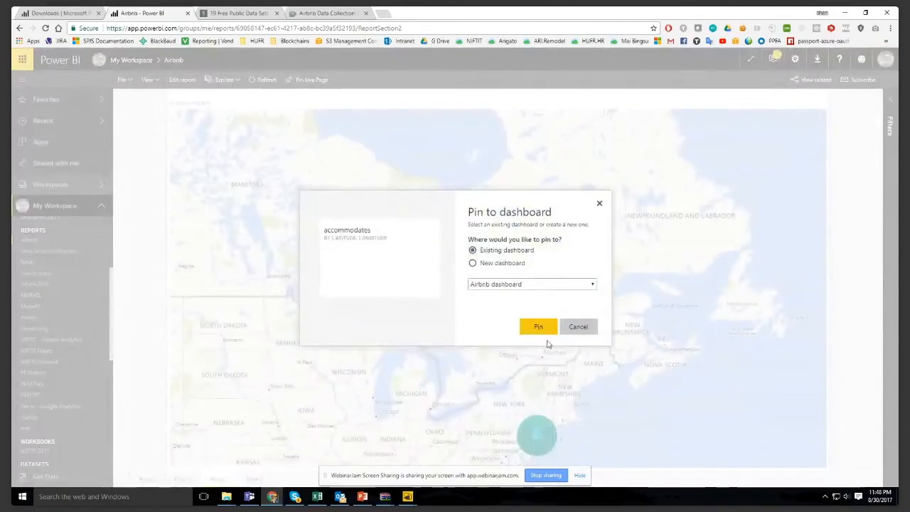
left_click(580, 329)
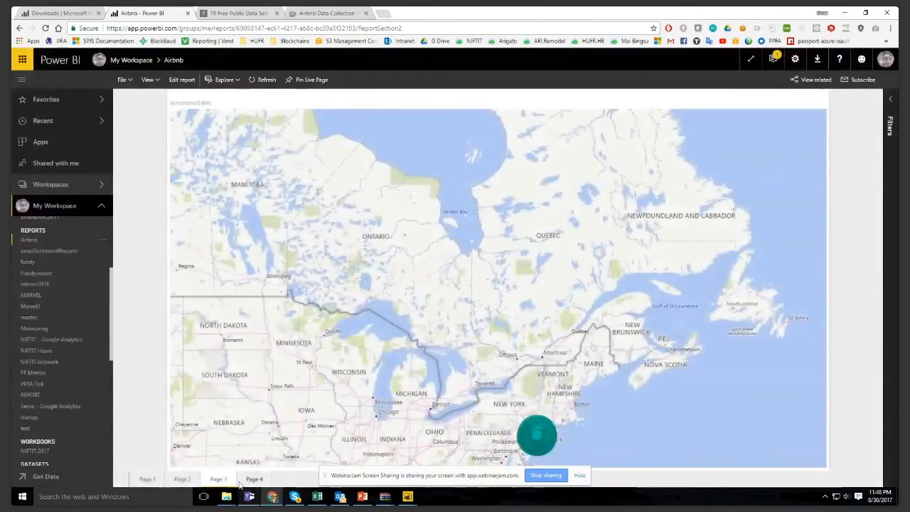
- Pin the neighborhood treemap on Page 4 of the Airbnb report to a new dashboard named "New dashboard"
left_click(254, 479)
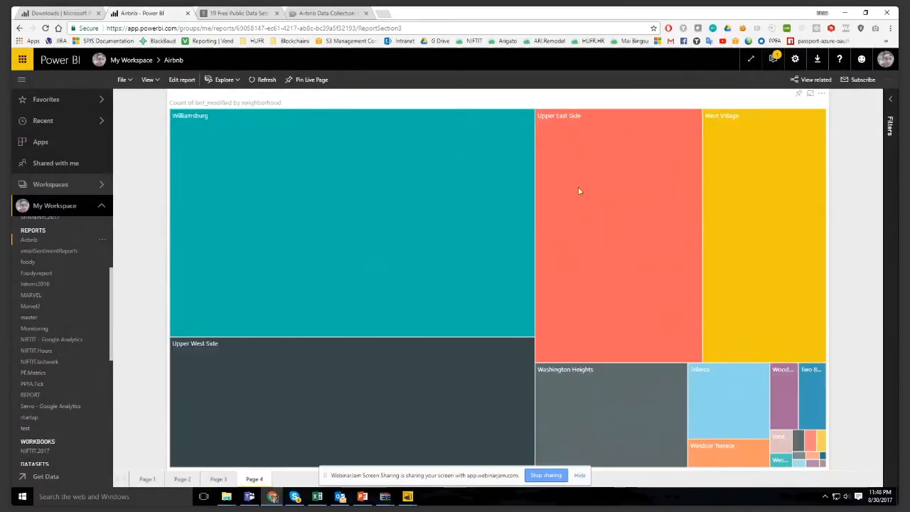
left_click(799, 95)
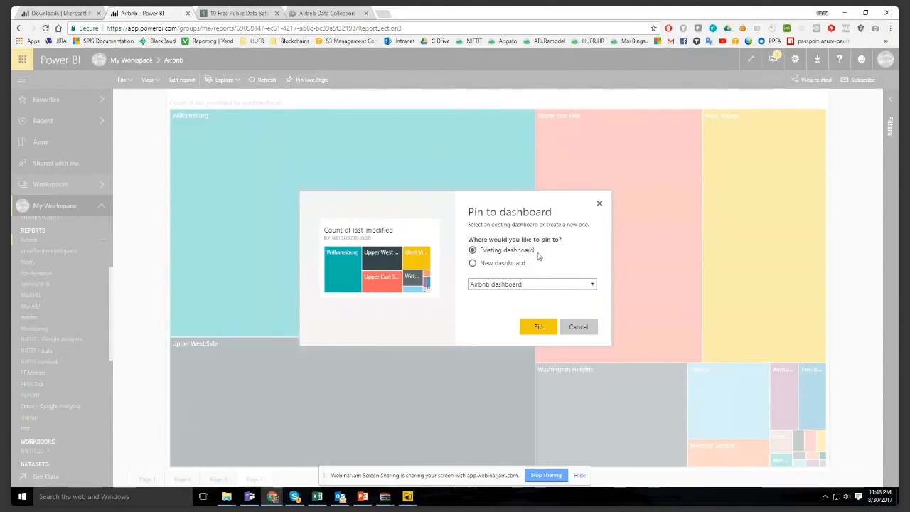
left_click(512, 264)
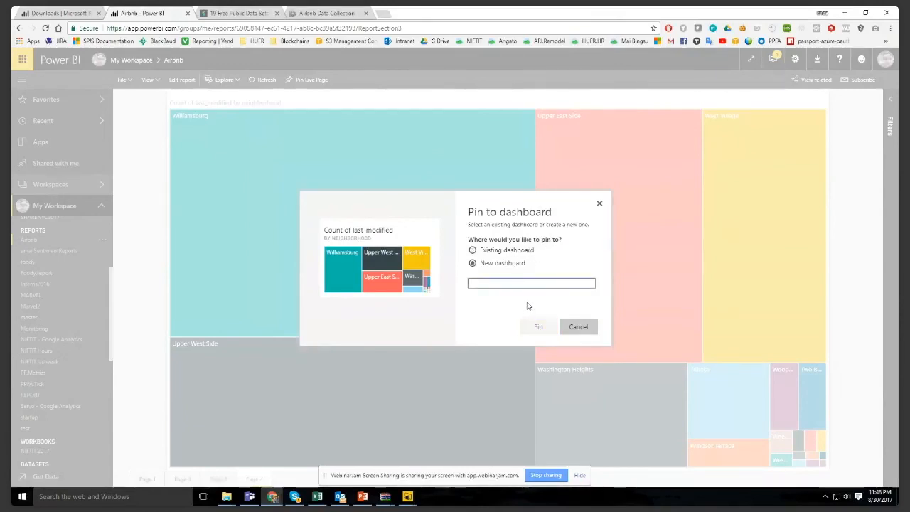
type("New dashboard")
key("Tab")
key("Return")
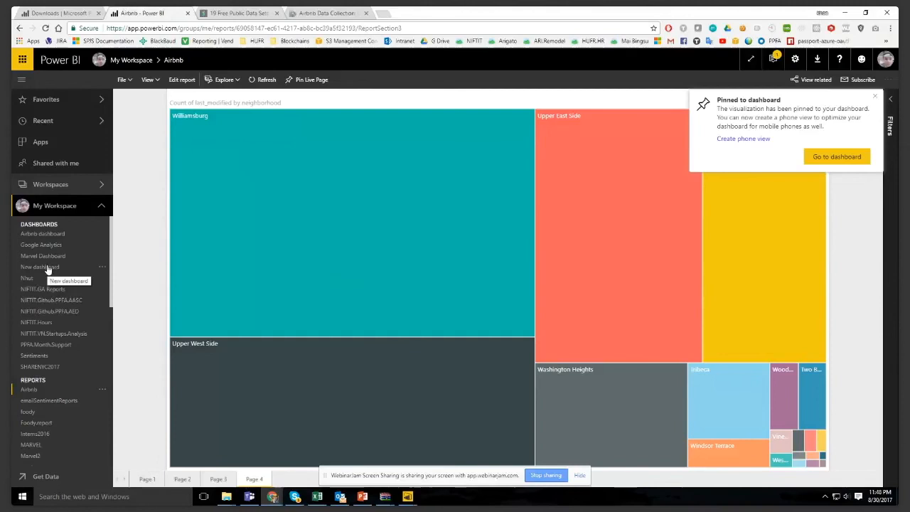
- Open New dashboard from My Workspace and look through the items listed in the workspace down to its datasets
left_click(48, 268)
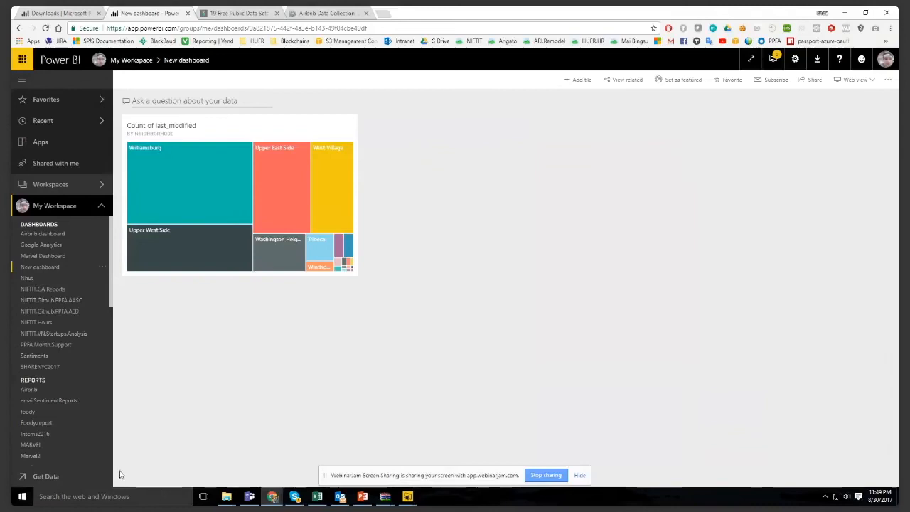
scroll(85, 410, "down", 3)
scroll(84, 410, "down", 3)
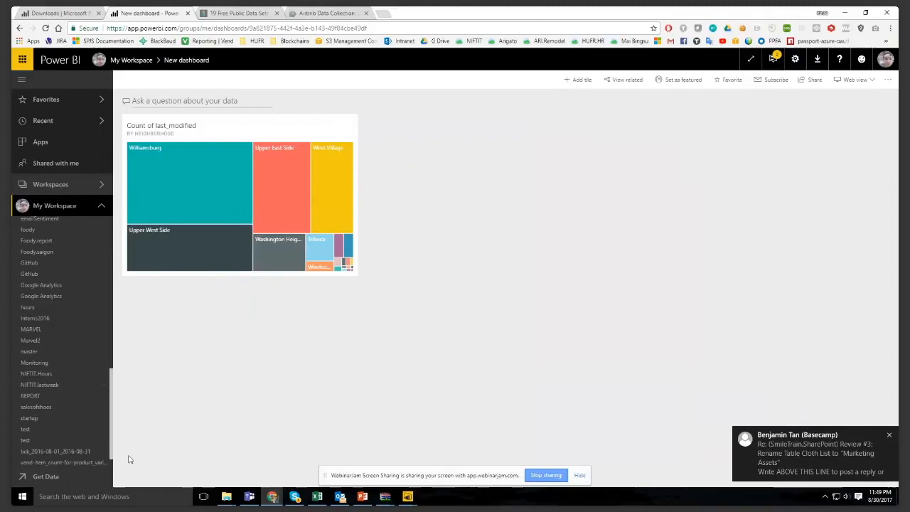
- Browse the AppSource apps offered for online services as data sources
left_click(72, 477)
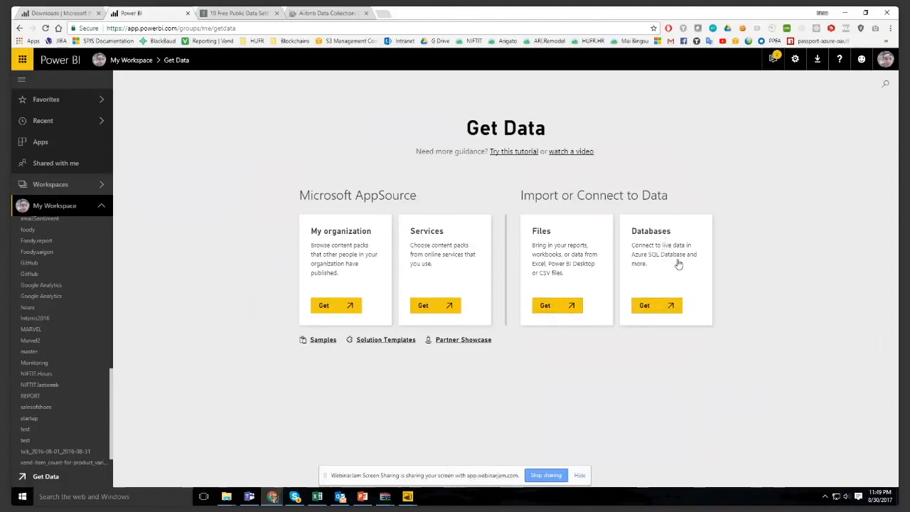
left_click(457, 304)
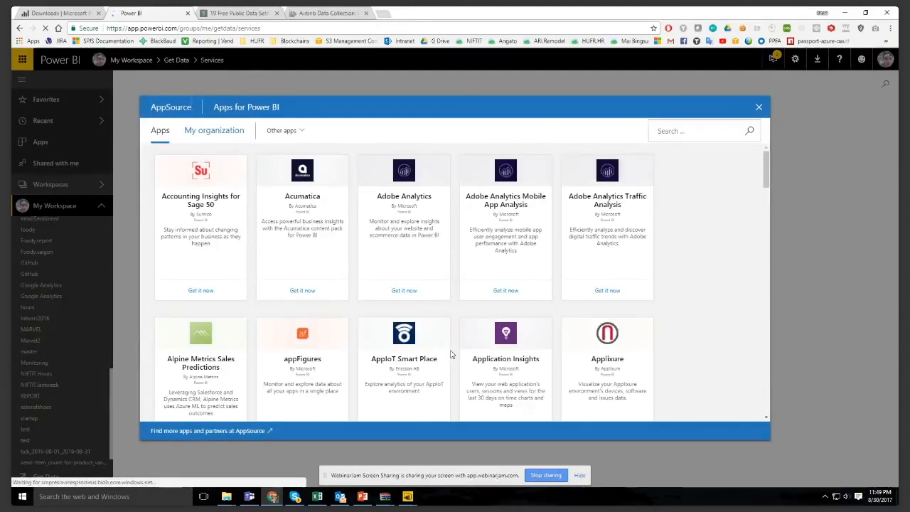
scroll(510, 296, "down", 2)
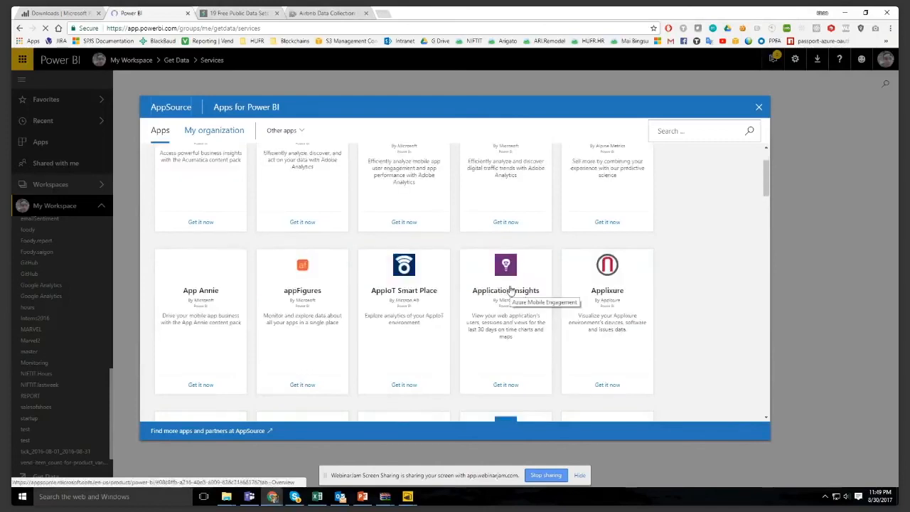
scroll(509, 291, "down", 5)
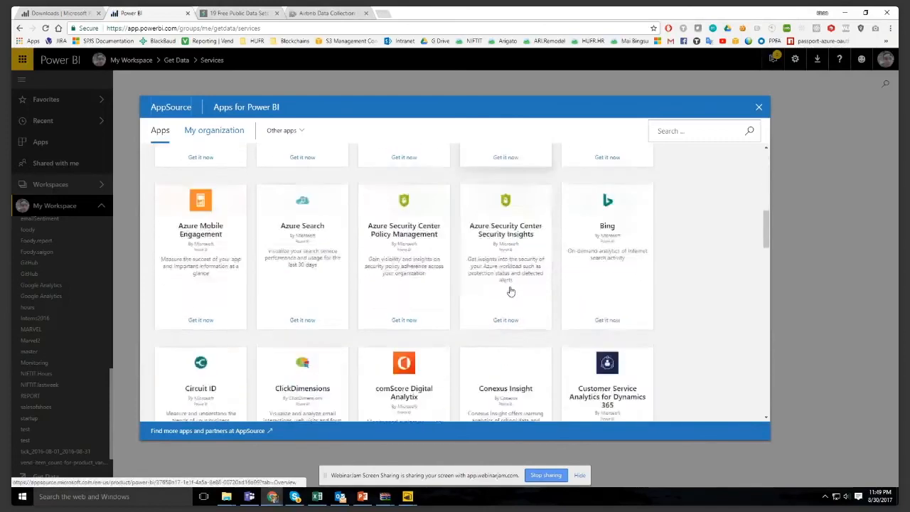
scroll(510, 291, "down", 15)
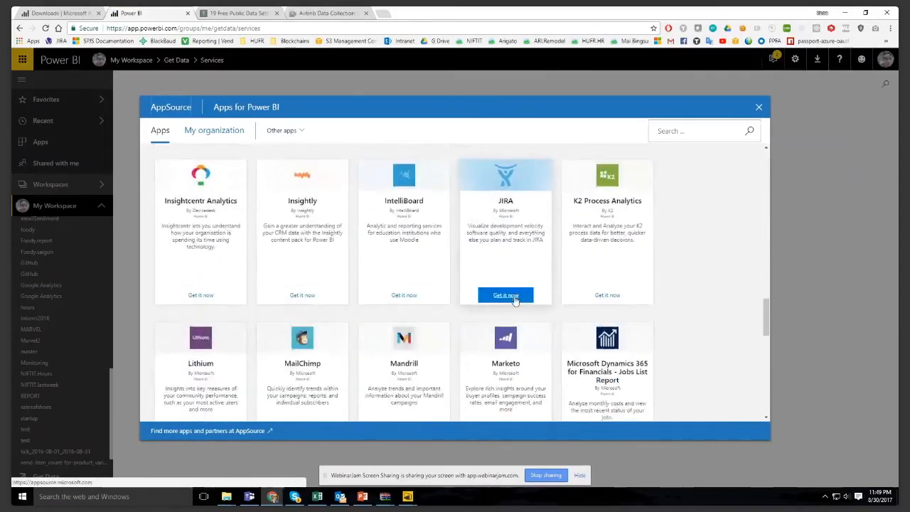
scroll(515, 299, "down", 10)
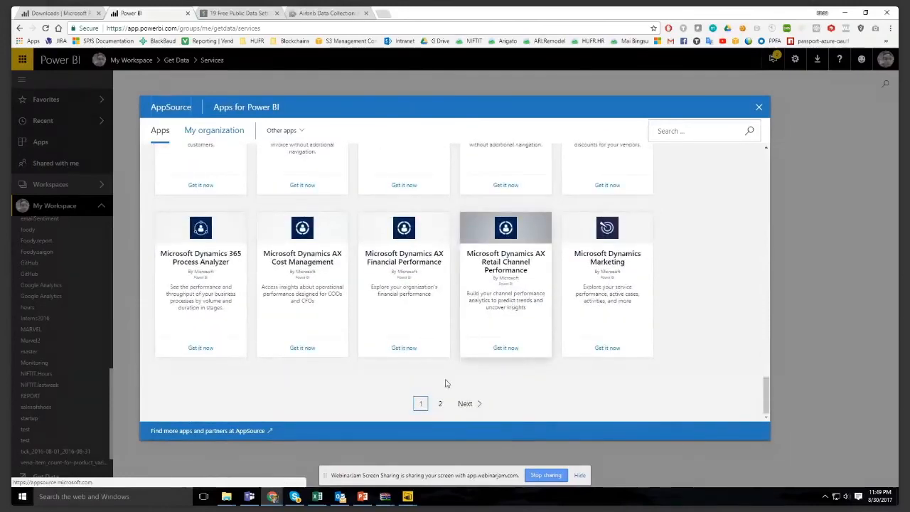
scroll(443, 373, "up", 8)
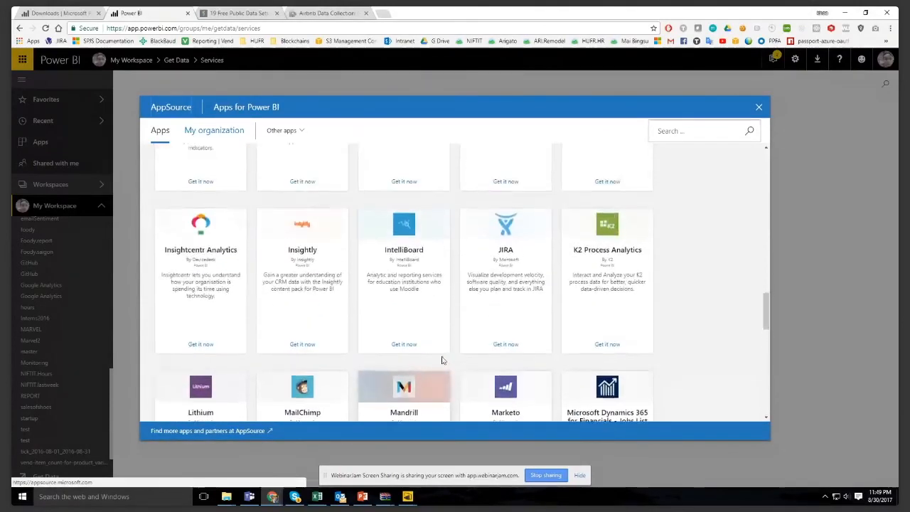
scroll(442, 361, "up", 4)
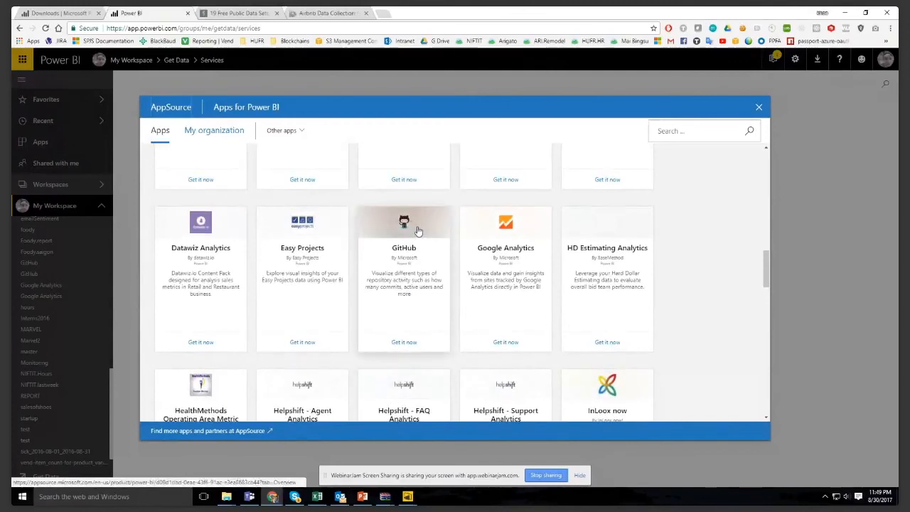
- View the GitHub app's details and its connection form, and close the form without connecting
left_click(418, 231)
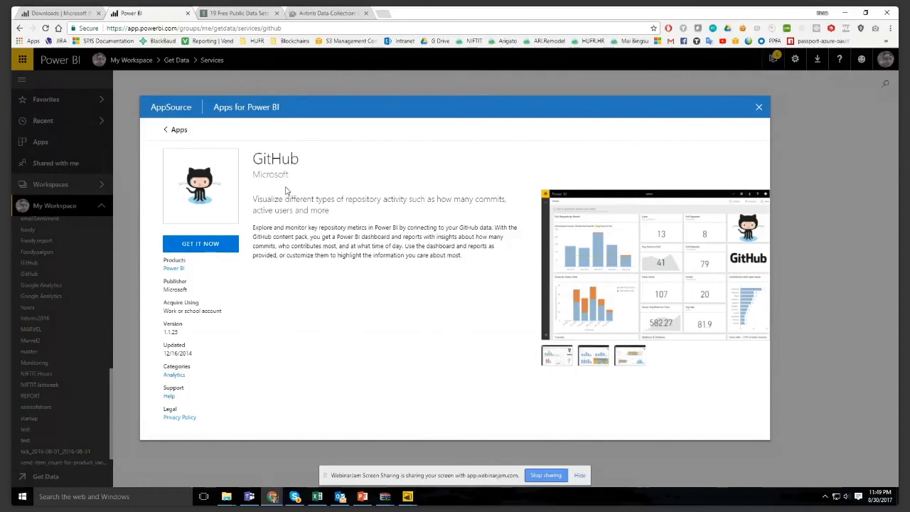
left_click(208, 245)
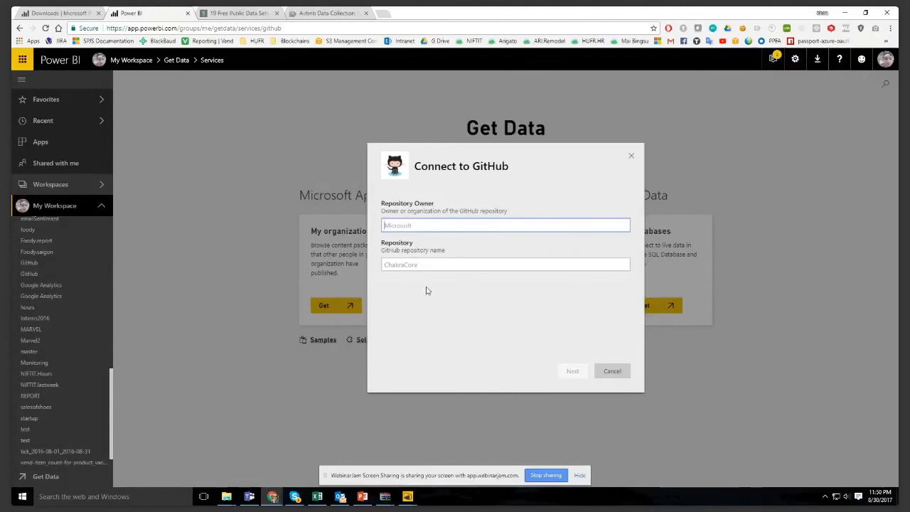
left_click(632, 157)
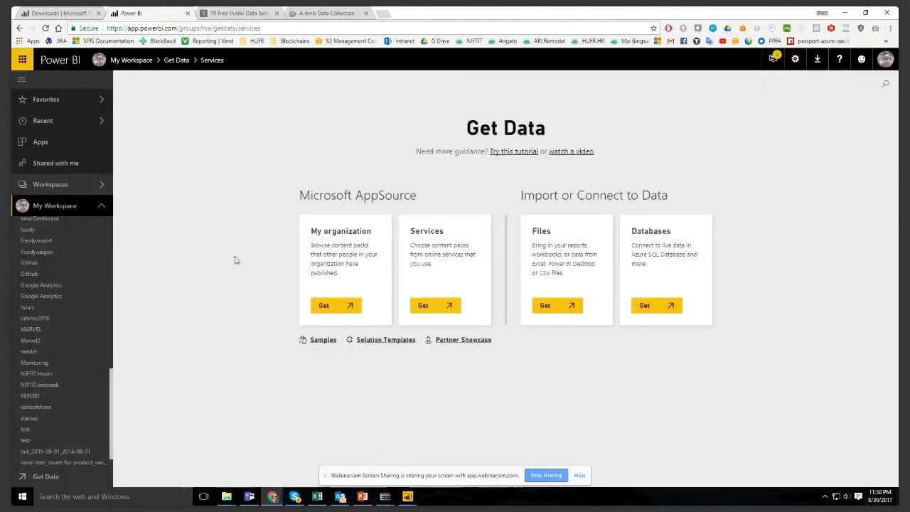
- View the two existing GitHub datasets in My Workspace and look over the rest of the dataset list
left_click(54, 264)
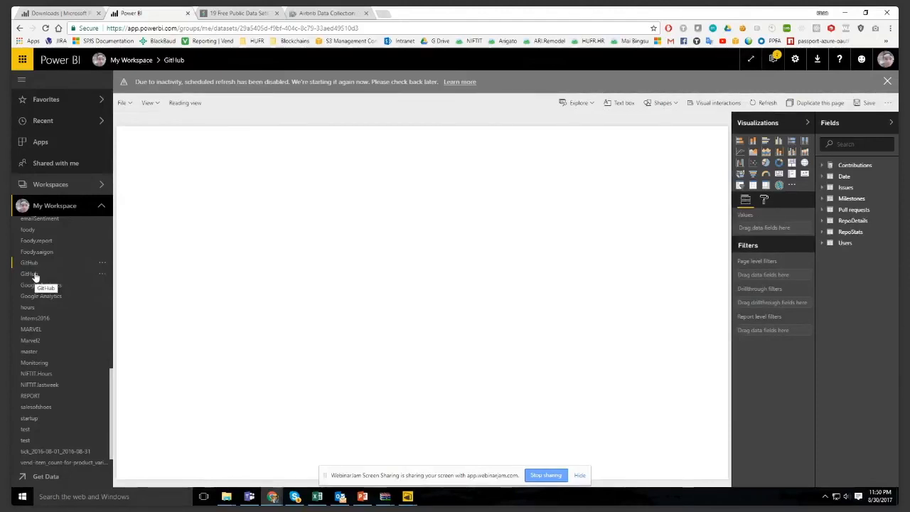
left_click(35, 277)
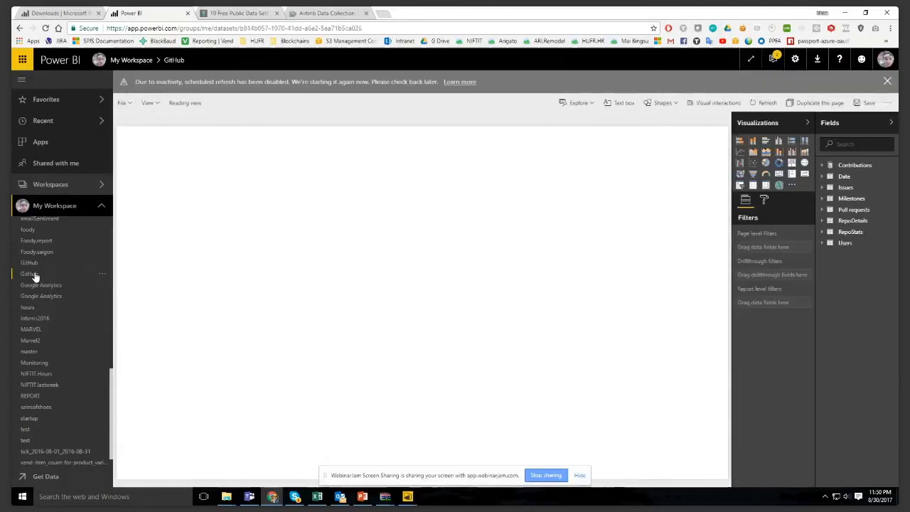
left_click(38, 266)
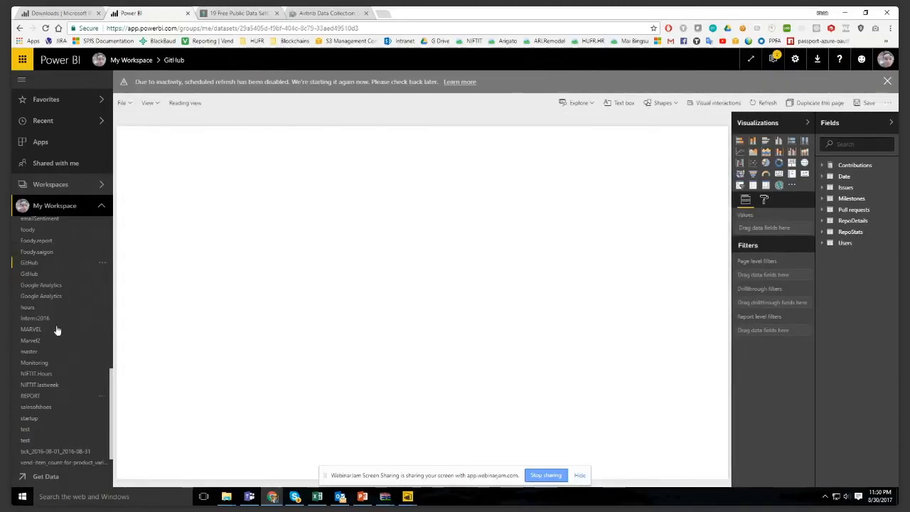
scroll(71, 432, "down", 1)
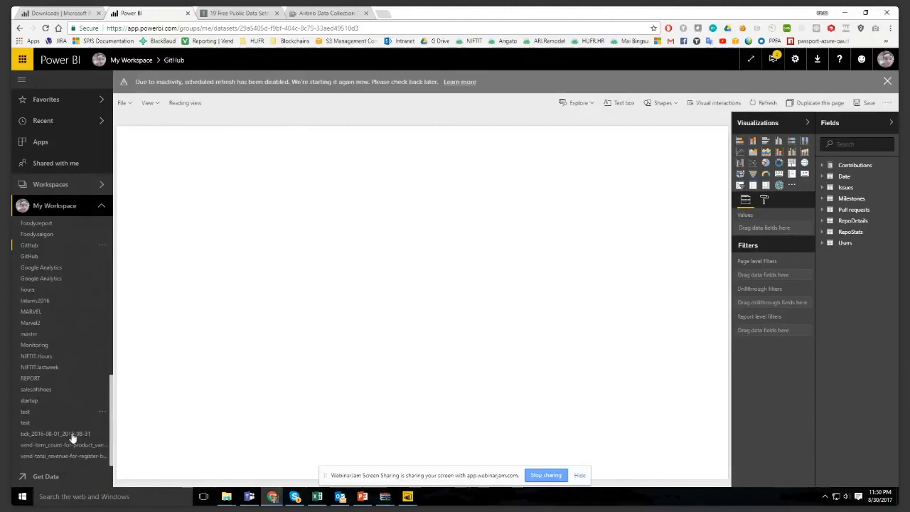
- Find the GitHub app among the online services data sources again and bring up its connection form
left_click(35, 475)
left_click(432, 304)
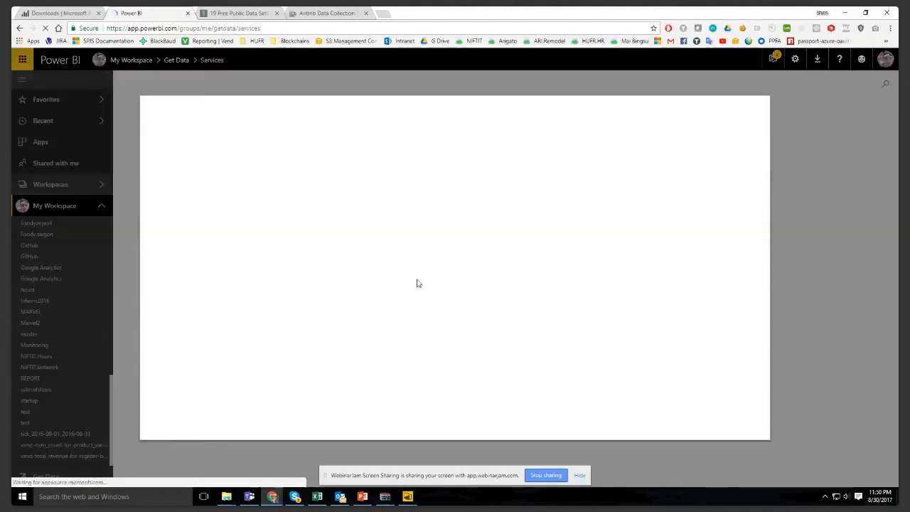
scroll(450, 304, "down", 6)
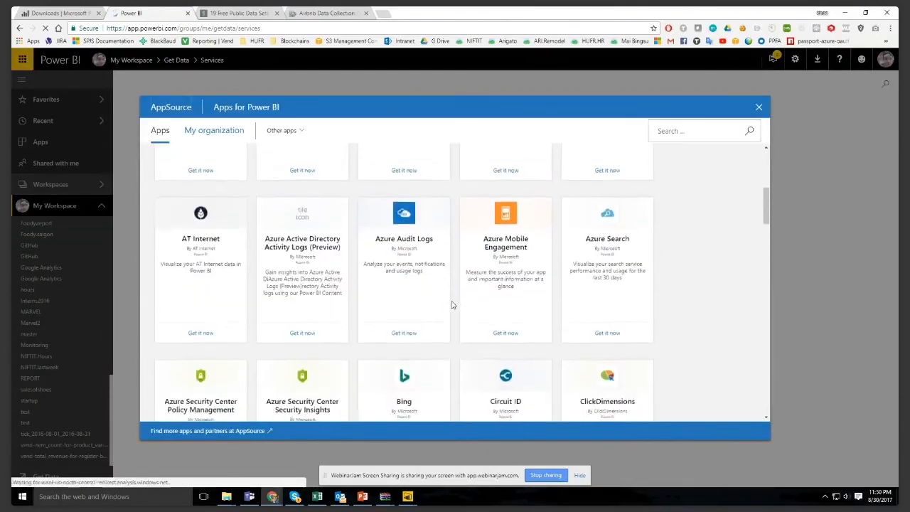
scroll(452, 304, "down", 2)
left_click(502, 304)
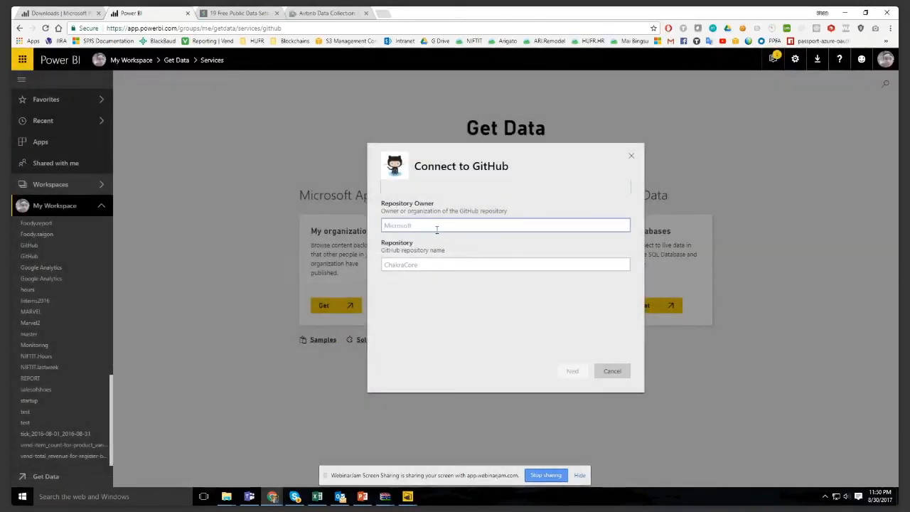
- Try to connect to the GitHub repository "test" with NIFTIT as repository owner, and close the form
left_click(500, 225)
type("NIFTIT")
key("Tab")
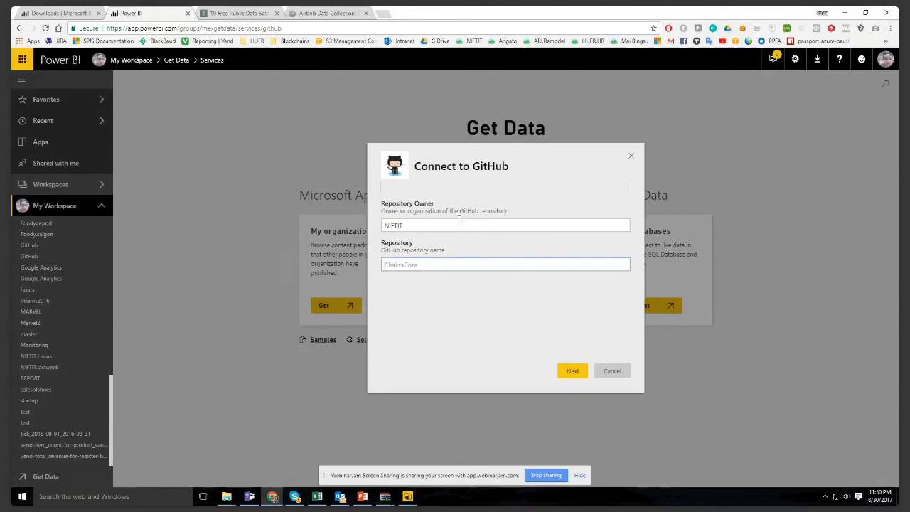
type("test")
key("Return")
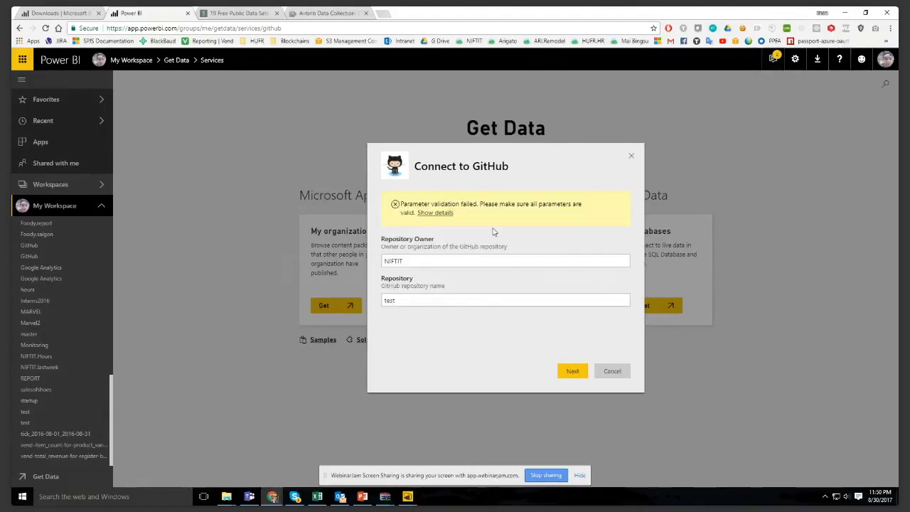
left_click(631, 156)
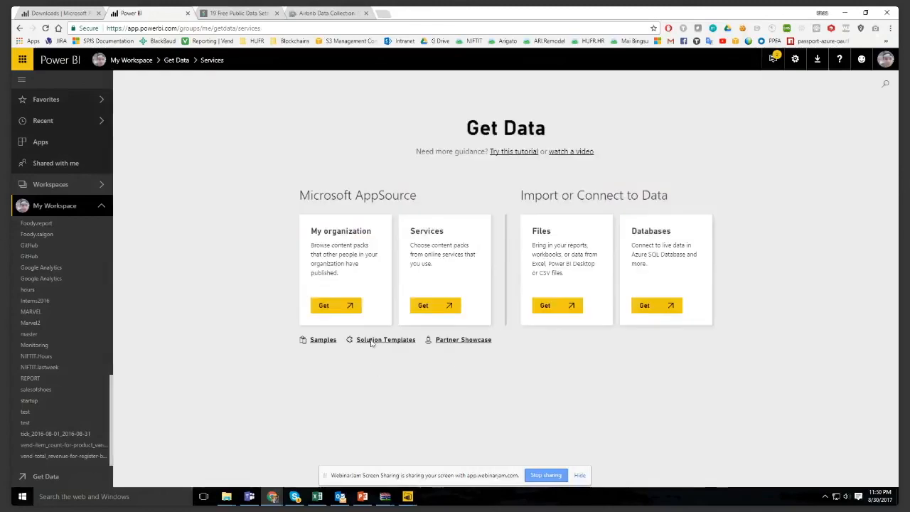
- Search the online services apps for "googl" and bring up the Google Analytics connection form
left_click(423, 313)
scroll(436, 316, "down", 2)
scroll(435, 316, "down", 10)
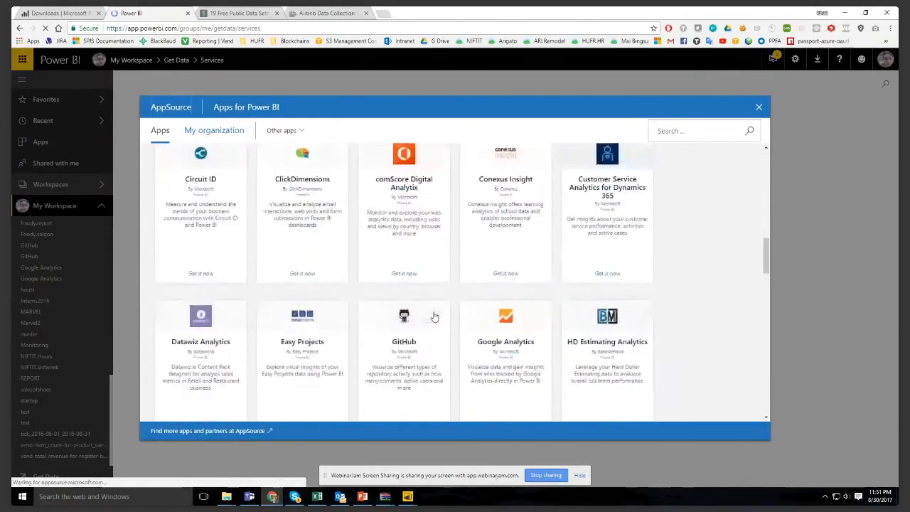
scroll(434, 316, "down", 3)
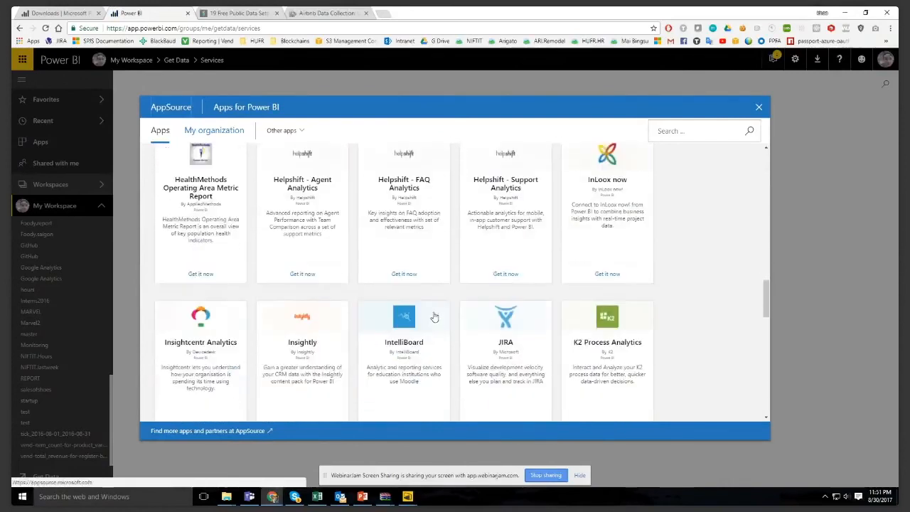
scroll(433, 316, "down", 2)
left_click(669, 131)
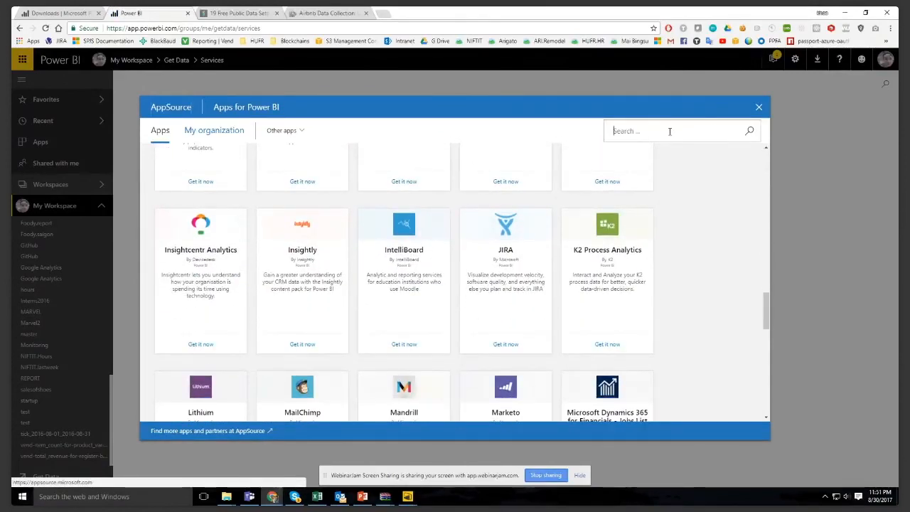
type("googl")
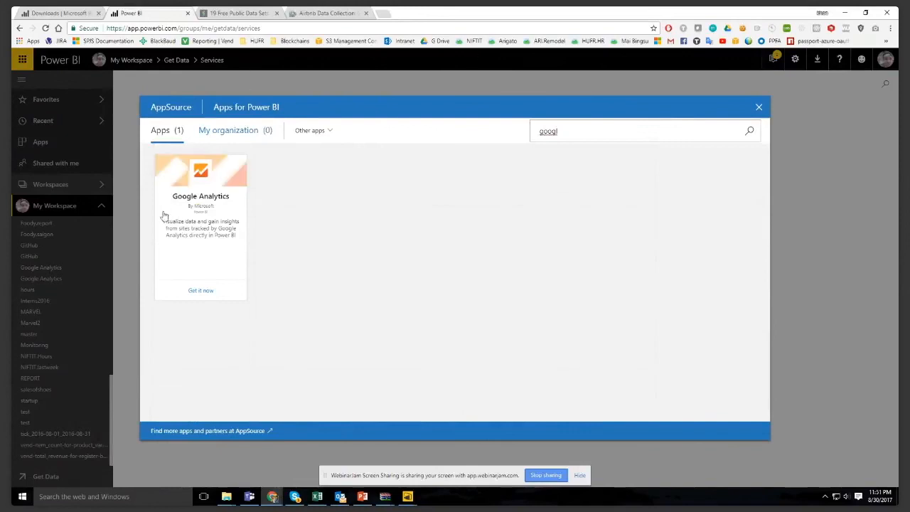
left_click(202, 290)
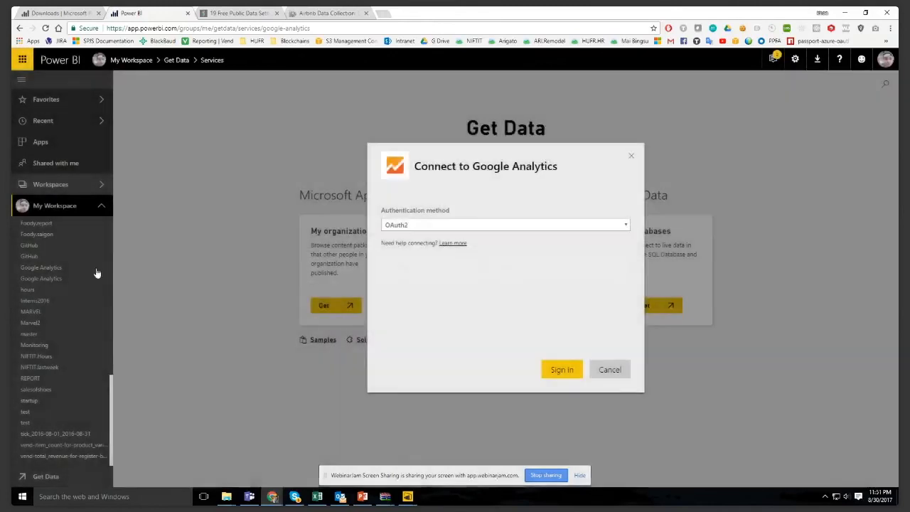
- Sign in to Google Analytics with the existing Google account and allow powerbi.com to view its Analytics data
left_click(558, 369)
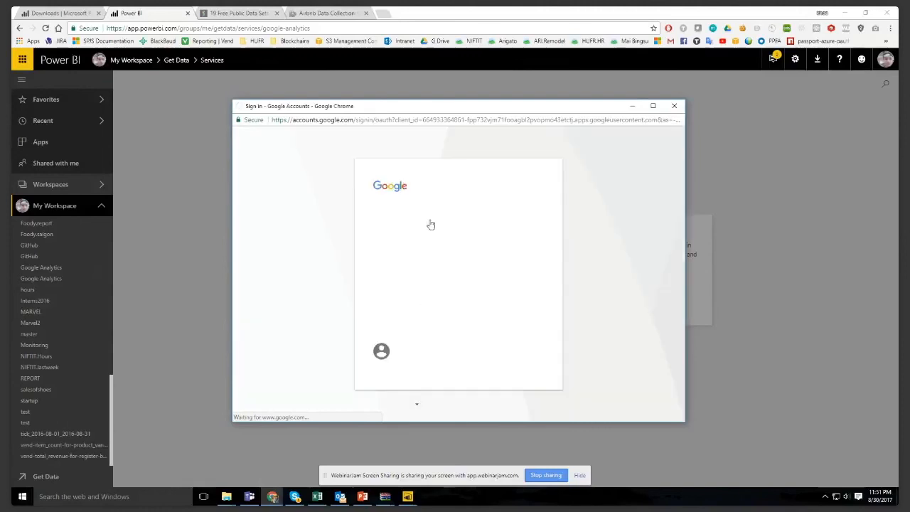
left_click(439, 263)
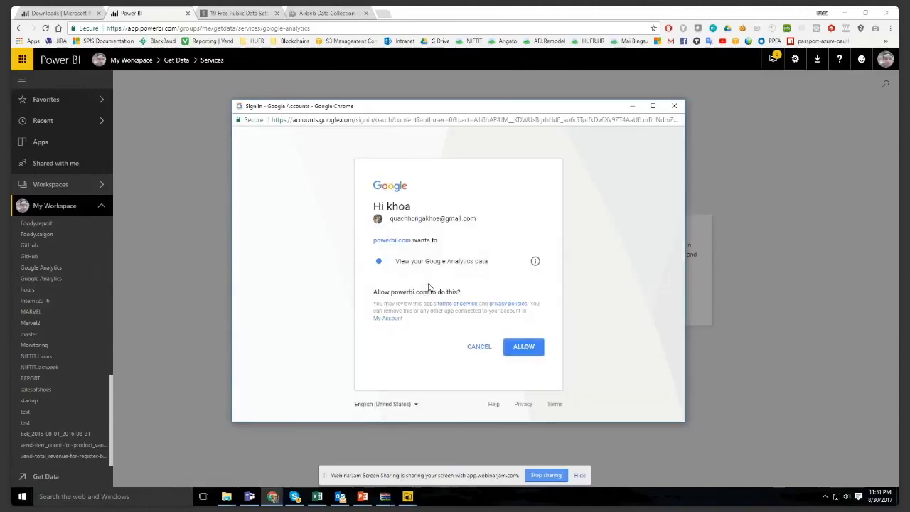
left_click(524, 347)
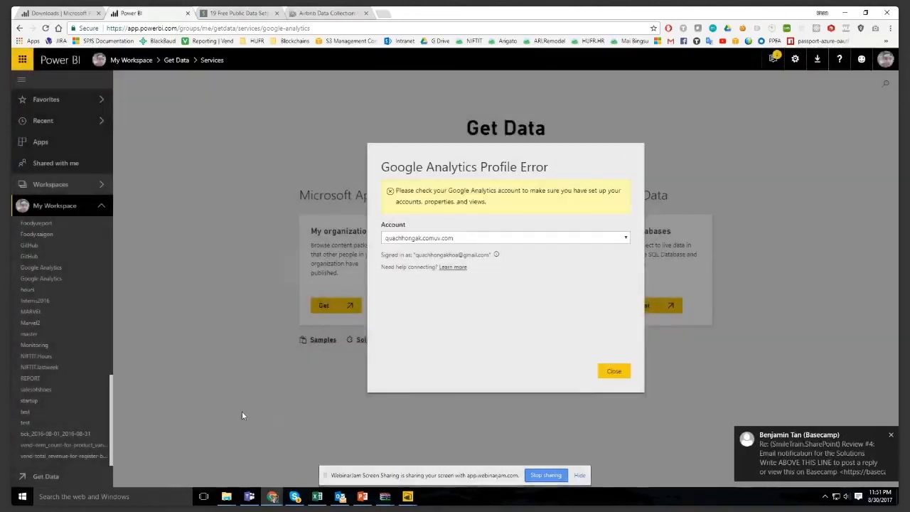
- Choose NIFTIT as the Google Analytics account and import its data
left_click(585, 239)
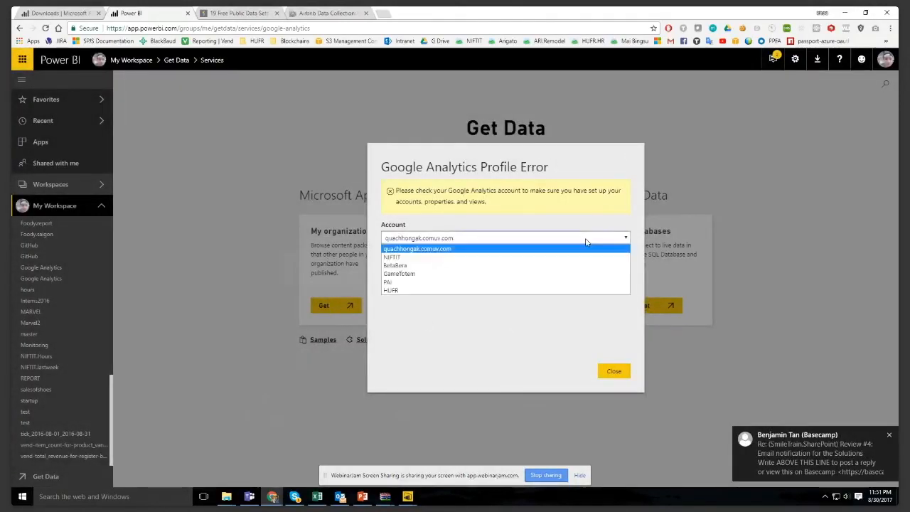
left_click(581, 257)
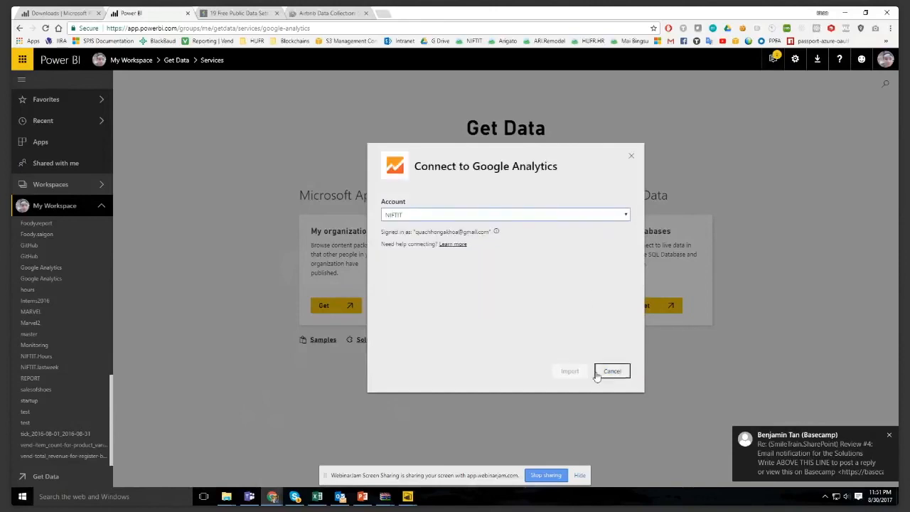
left_click(571, 377)
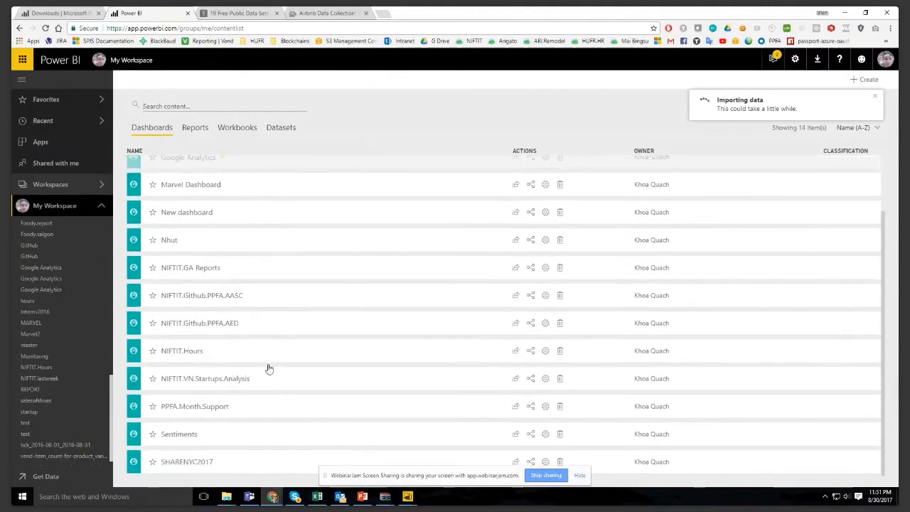
- Open the newly imported Google Analytics dashboard and examine its traffic, user, browser, page load and top pages tiles
scroll(220, 365, "up", 1)
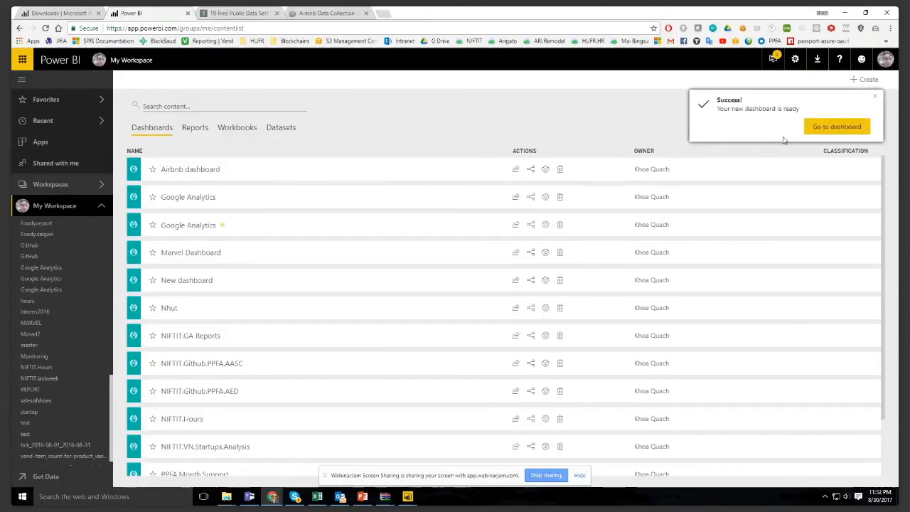
left_click(808, 130)
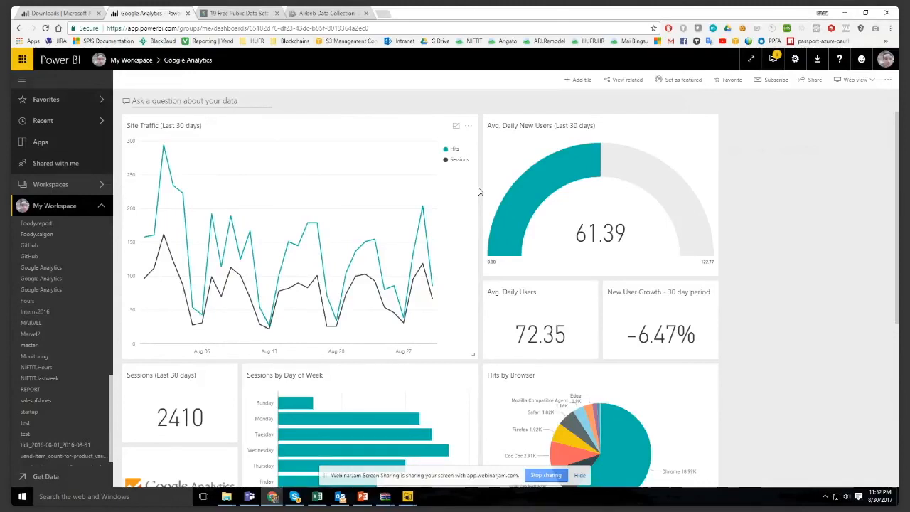
scroll(479, 192, "down", 2)
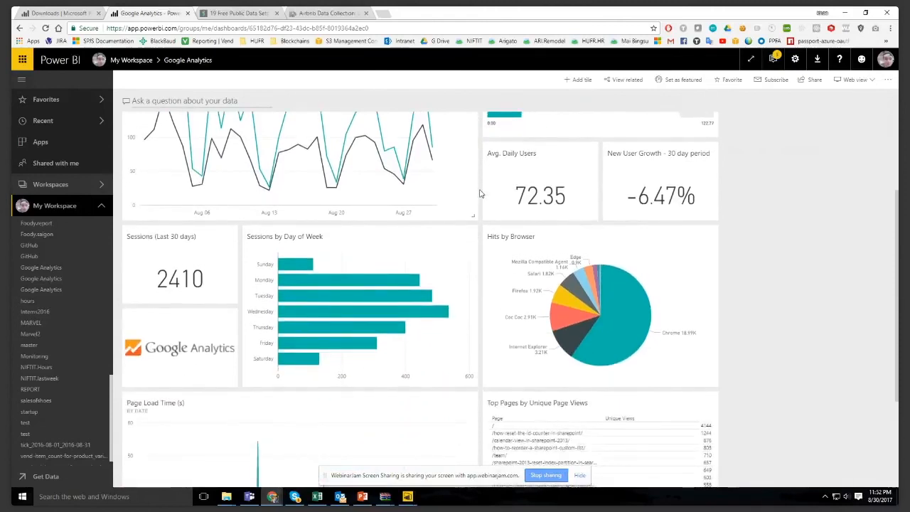
scroll(479, 192, "up", 2)
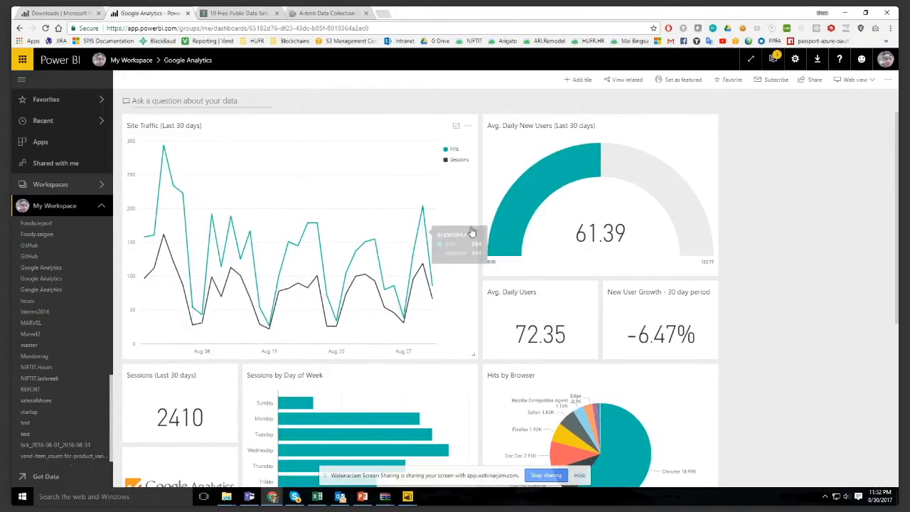
scroll(643, 208, "down", 1)
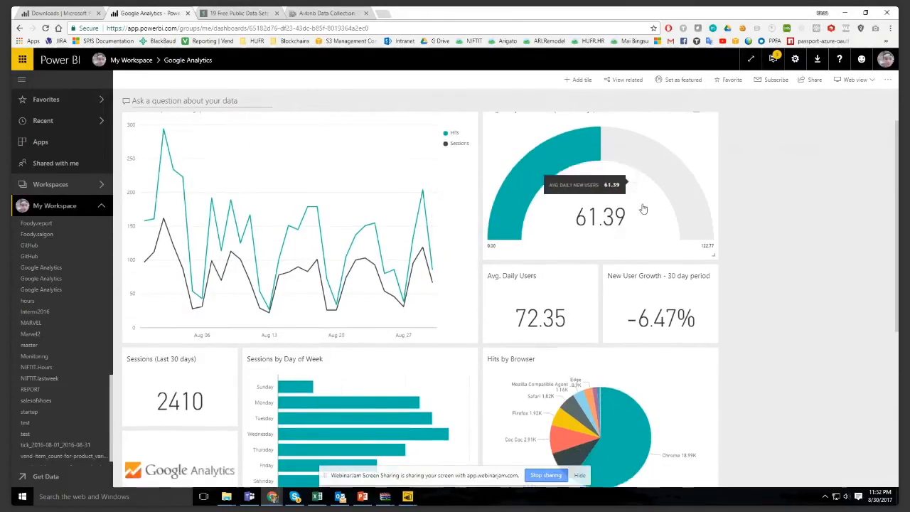
scroll(644, 208, "down", 4)
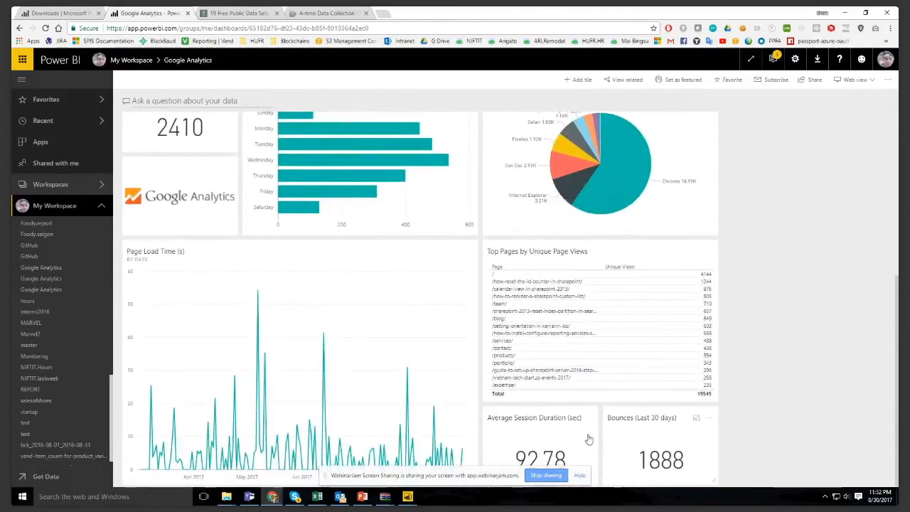
scroll(306, 355, "up", 4)
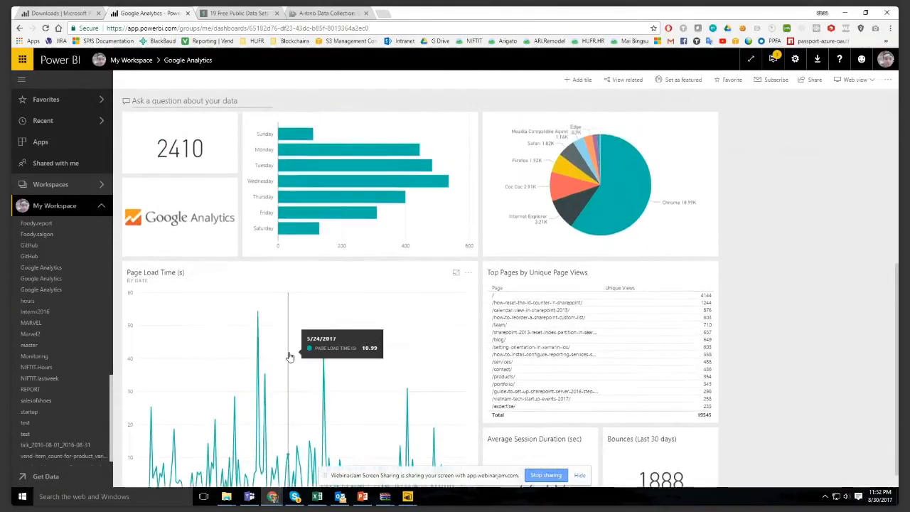
- Look through the online services apps available under Get Data again, and close the app catalogue
left_click(24, 480)
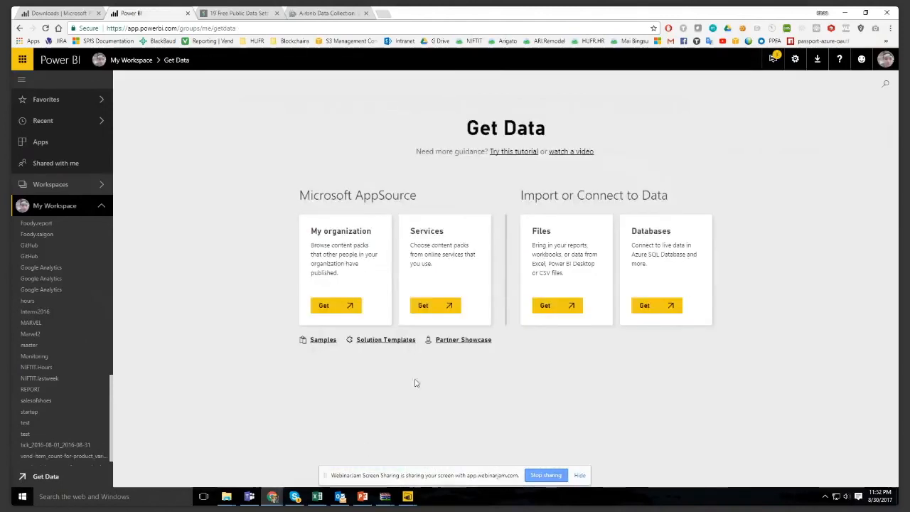
left_click(416, 303)
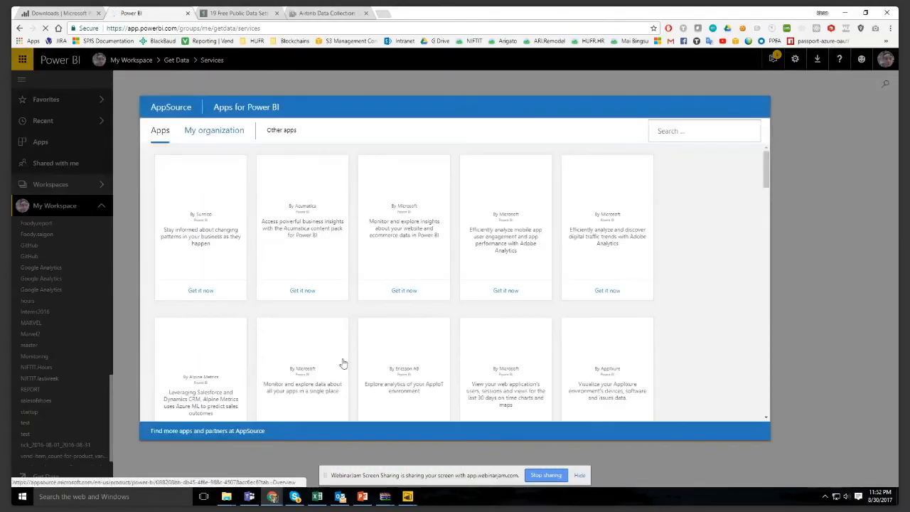
scroll(512, 259, "down", 5)
scroll(513, 276, "down", 3)
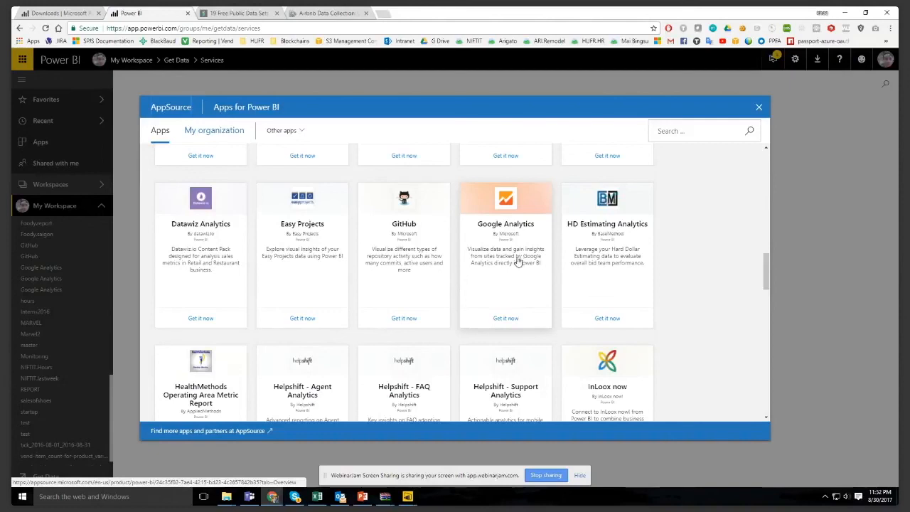
scroll(581, 263, "down", 3)
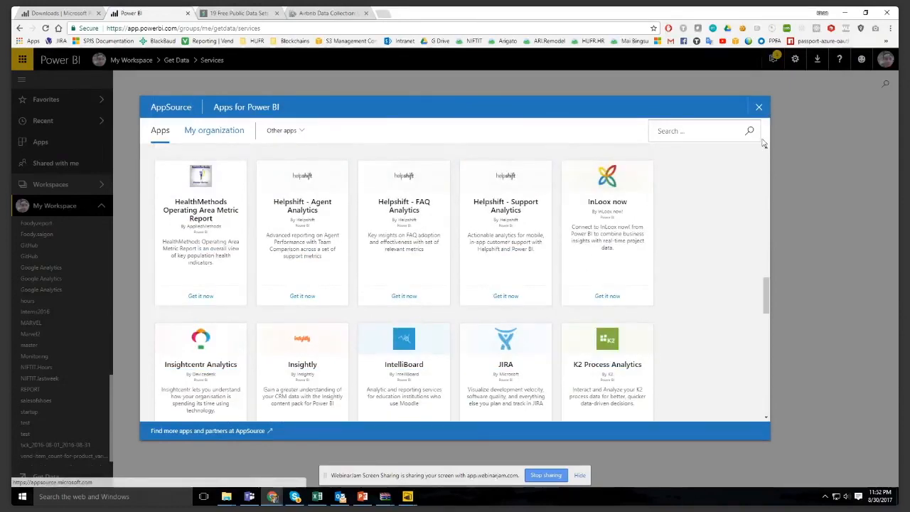
left_click(758, 106)
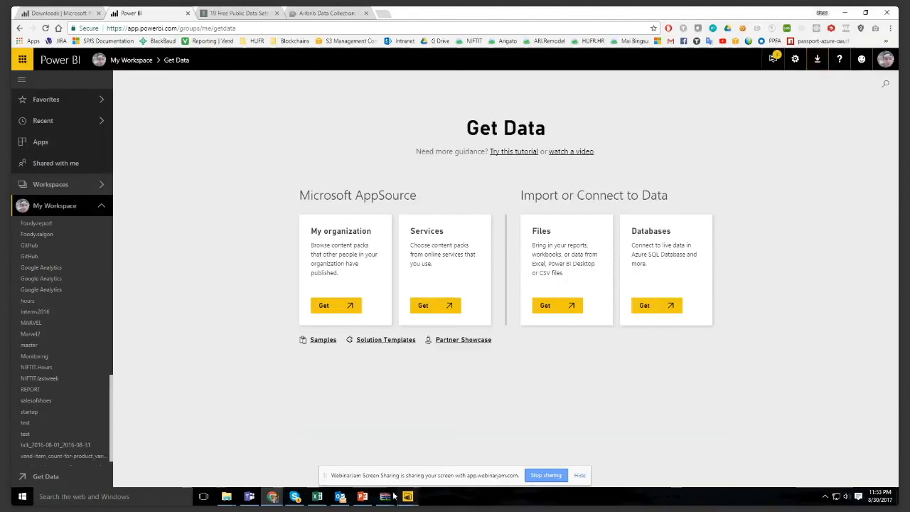
- Switch to the PowerPoint presentation and show the Conclusion slide, followed by the Sources and Notes slide
left_click(362, 496)
scroll(124, 409, "down", 2)
left_click(118, 377)
left_click(110, 419)
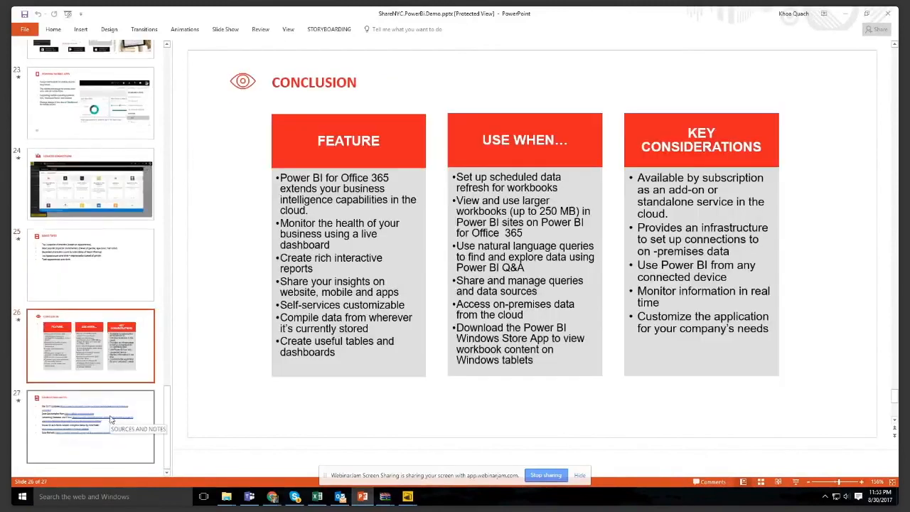